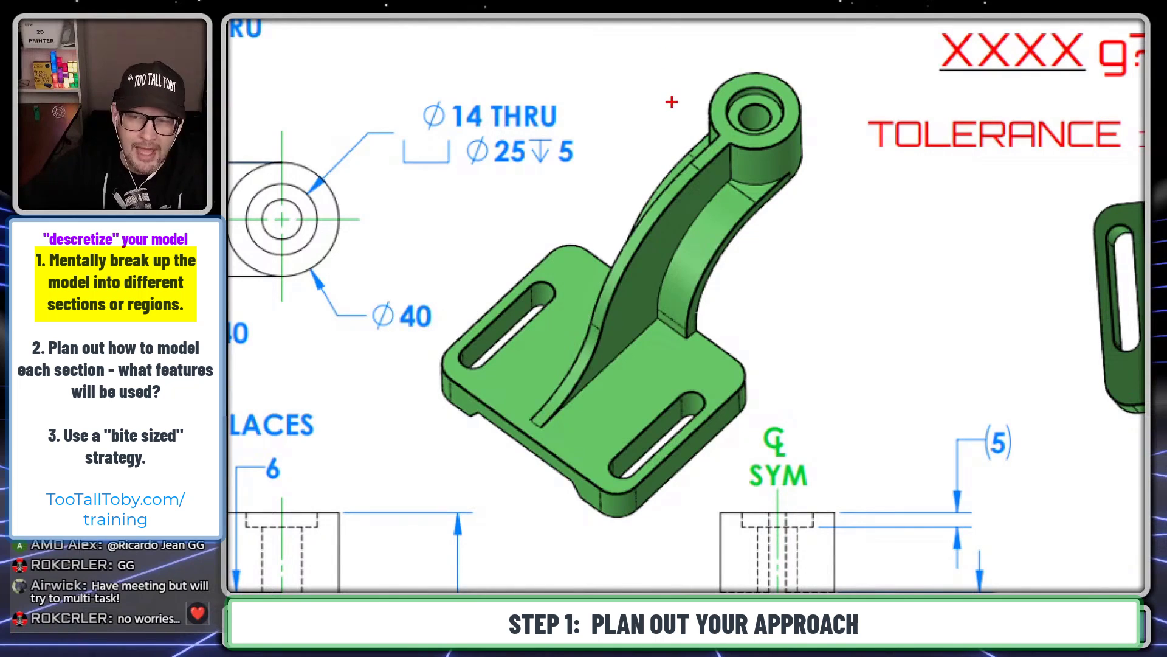
- Ink the top boss, base plate, curved arm and rib on the drawing with the pen
mouse_move(770, 54)
left_mouse_down()
mouse_move(718, 63)
mouse_move(691, 92)
mouse_move(687, 132)
mouse_move(707, 178)
mouse_move(763, 199)
mouse_move(835, 197)
mouse_move(844, 145)
mouse_move(820, 72)
mouse_move(773, 54)
left_mouse_up()
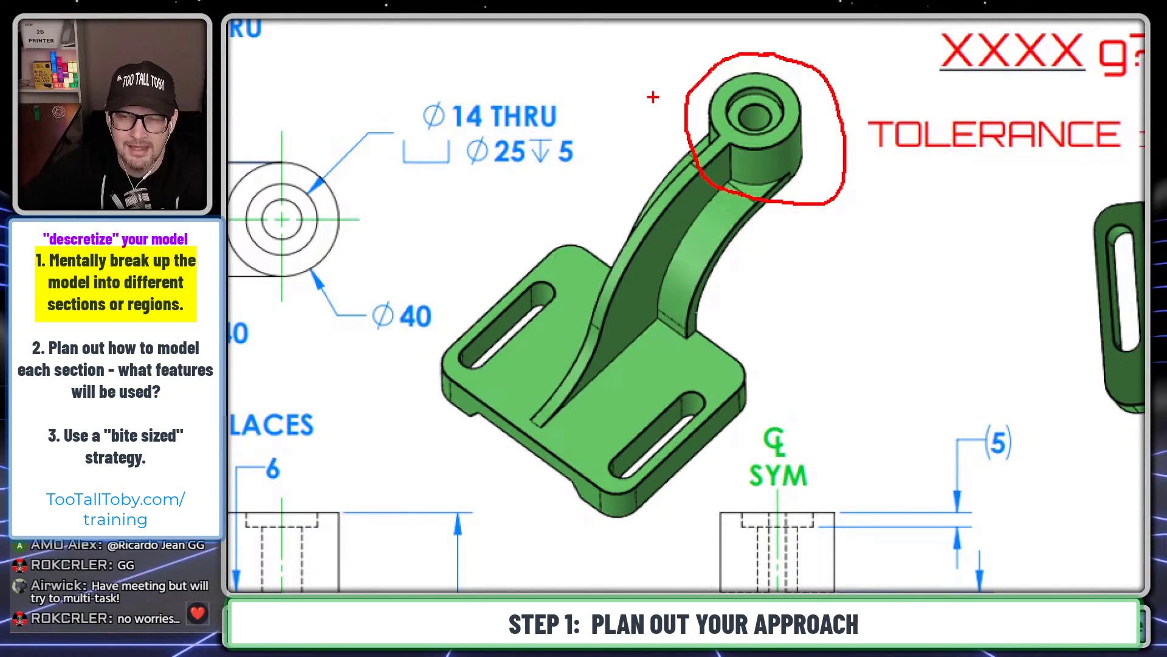
mouse_move(585, 259)
left_mouse_down()
mouse_move(559, 244)
mouse_move(486, 280)
mouse_move(427, 409)
mouse_move(507, 480)
mouse_move(565, 510)
mouse_move(648, 520)
mouse_move(715, 481)
mouse_move(756, 421)
mouse_move(765, 371)
mouse_move(574, 238)
left_mouse_up()
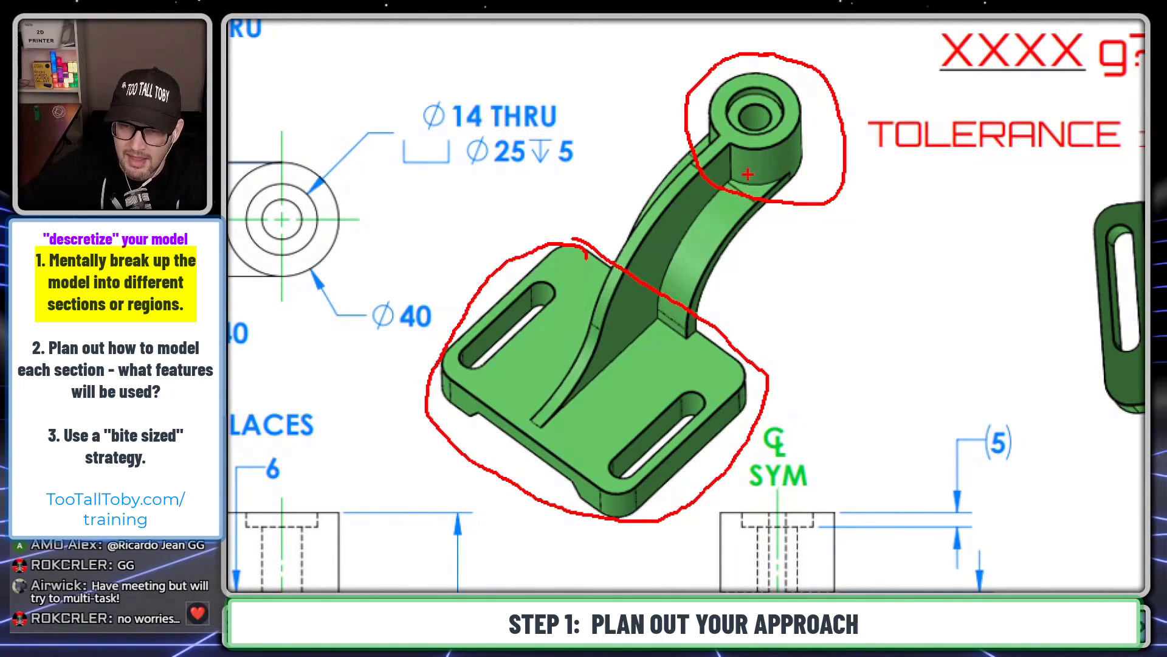
mouse_move(693, 135)
left_mouse_down()
mouse_move(529, 419)
mouse_move(607, 417)
mouse_move(648, 361)
mouse_move(704, 342)
mouse_move(777, 280)
mouse_move(821, 190)
mouse_move(724, 139)
left_mouse_up()
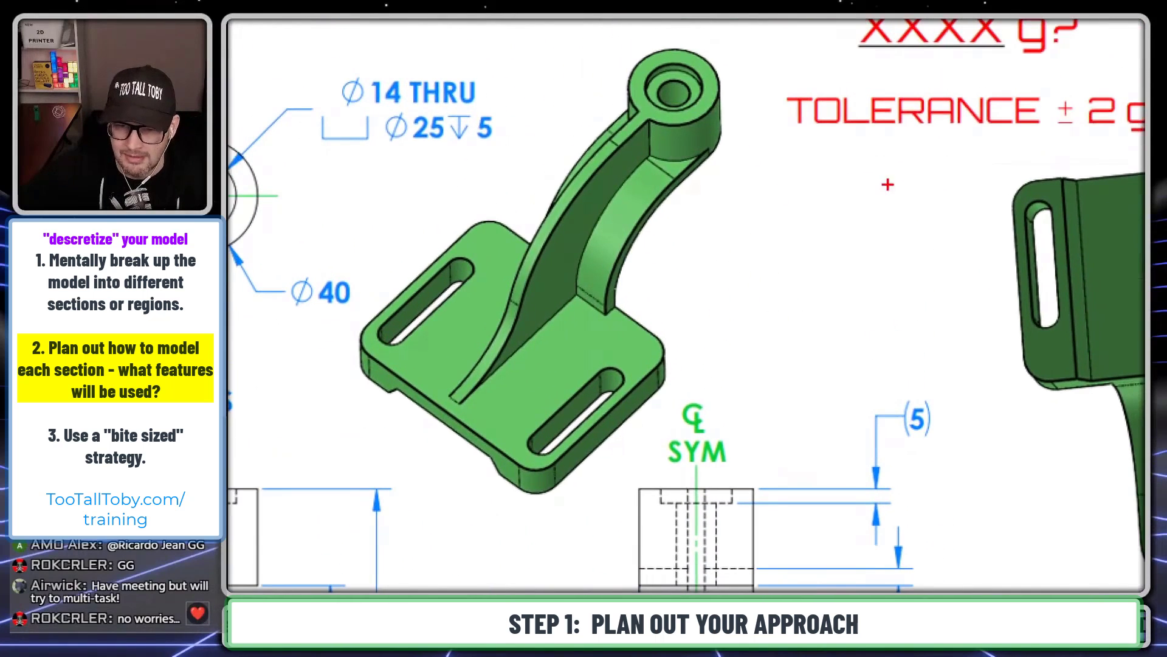
left_click_drag(634, 339, 763, 312, "ctrl+shift")
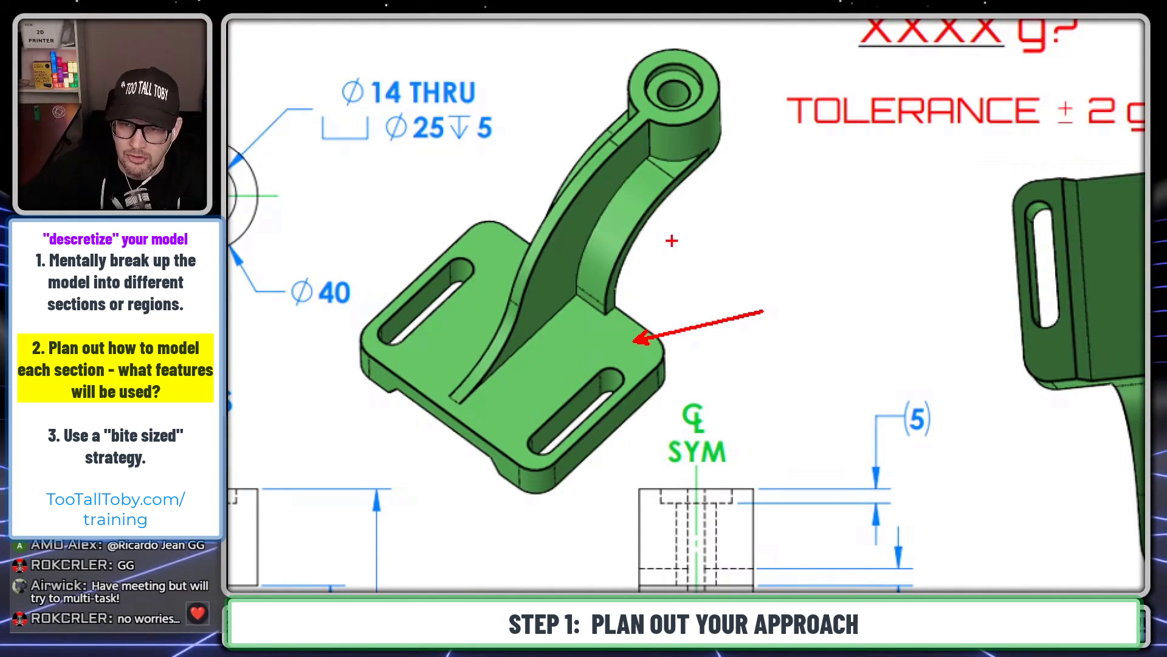
mouse_move(634, 94)
left_mouse_down()
mouse_move(651, 165)
mouse_move(691, 173)
mouse_move(724, 124)
mouse_move(705, 61)
mouse_move(617, 81)
left_mouse_up()
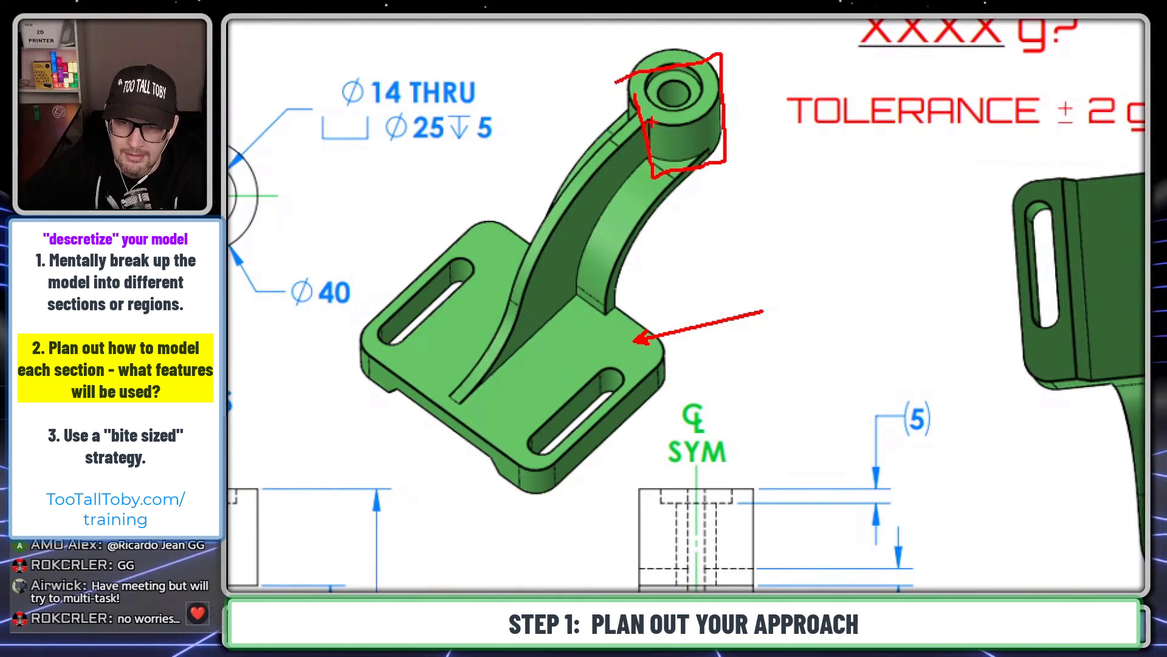
mouse_move(642, 124)
left_mouse_down()
mouse_move(579, 167)
mouse_move(507, 339)
mouse_move(595, 302)
mouse_move(642, 162)
mouse_move(666, 193)
mouse_move(619, 307)
left_mouse_up()
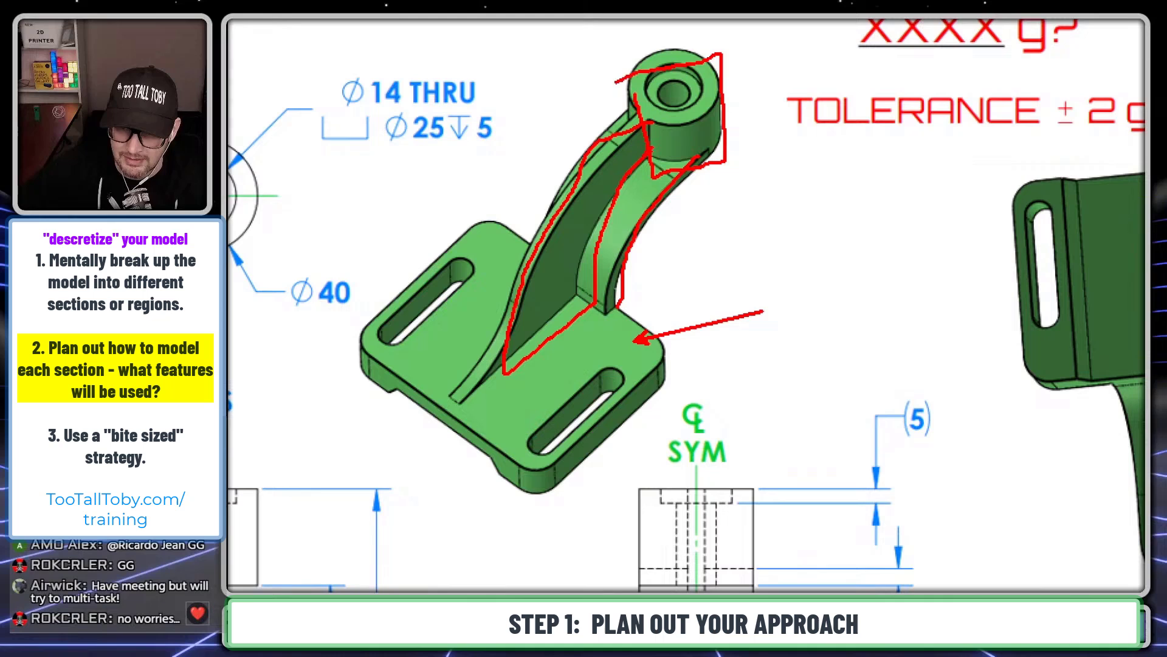
left_click_drag(614, 195, 599, 277)
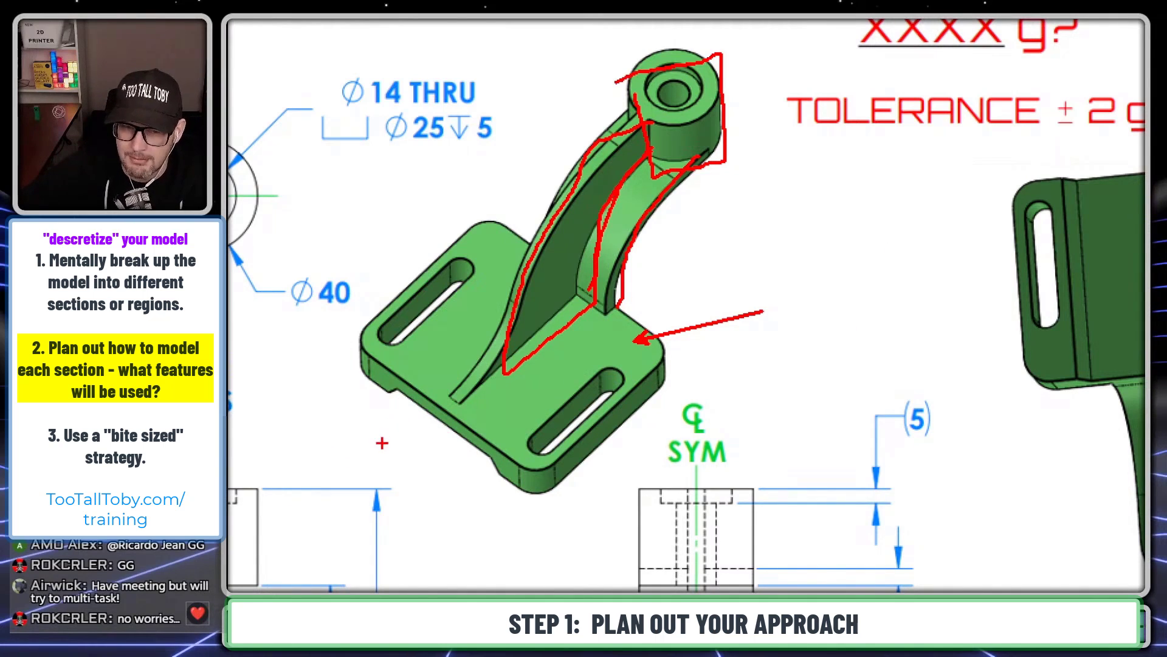
- Mark the base plate edges, both slots and the boss hole, with arrows at the left edge
mouse_move(372, 406)
left_mouse_down()
mouse_move(394, 393)
mouse_move(446, 420)
mouse_move(510, 516)
left_mouse_up()
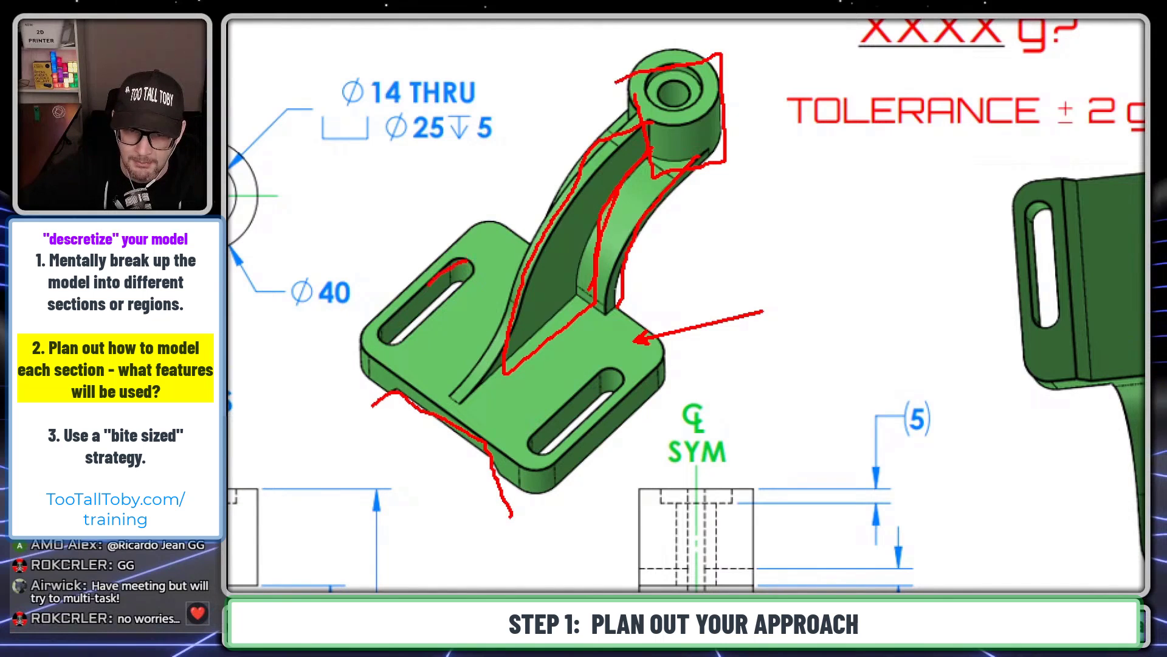
left_click_drag(464, 264, 457, 286)
mouse_move(625, 371)
left_mouse_down()
mouse_move(549, 409)
mouse_move(535, 450)
mouse_move(610, 393)
left_mouse_up()
mouse_move(688, 85)
left_mouse_down()
mouse_move(783, 140)
mouse_move(693, 87)
mouse_move(720, 70)
mouse_move(710, 125)
left_mouse_up()
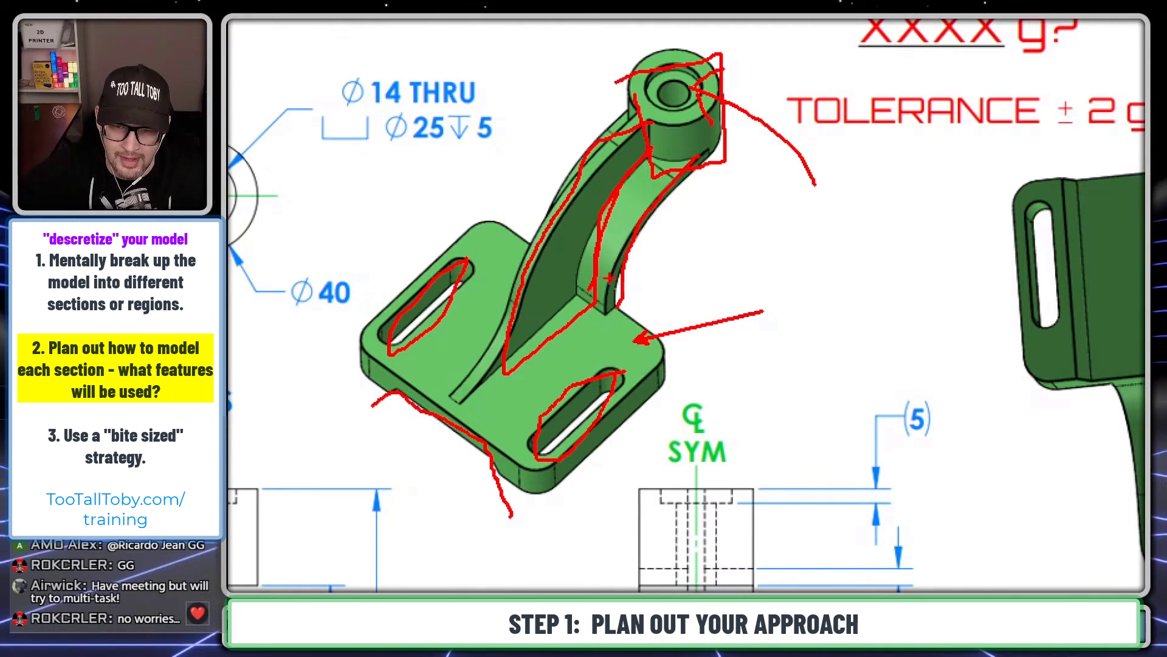
left_click_drag(504, 340, 483, 369)
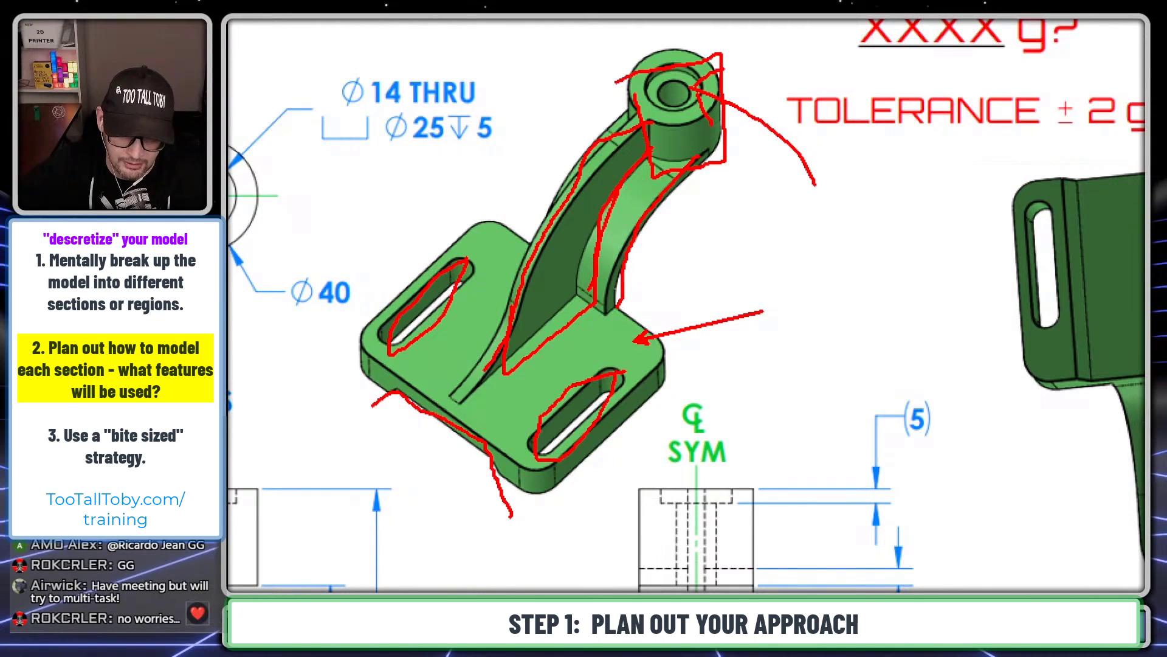
left_click_drag(344, 351, 345, 367)
left_click_drag(358, 358, 294, 354)
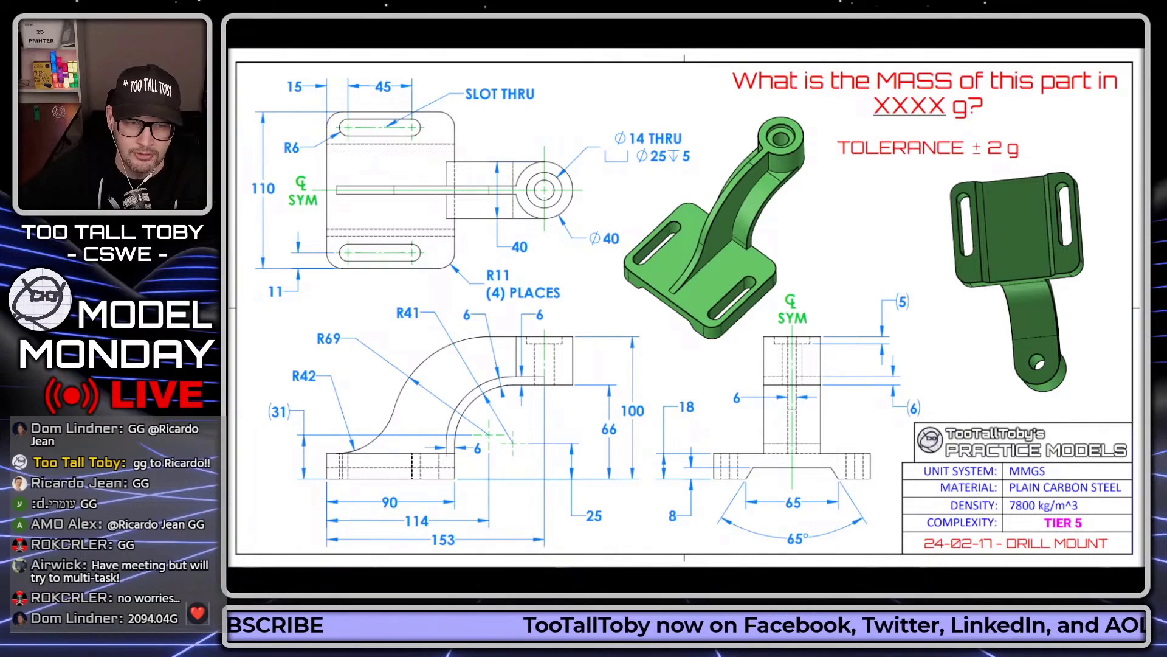
- Bring Chrome forward and go to the Onshape documents page owned by the account
key("alt+Tab")
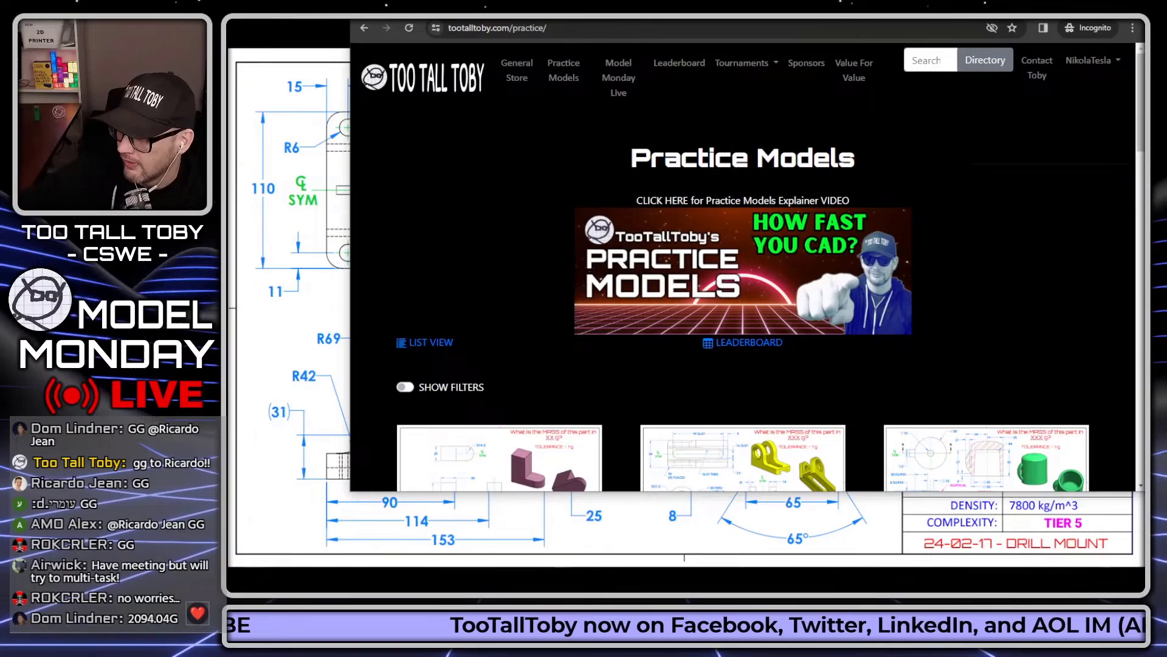
left_click(395, 15)
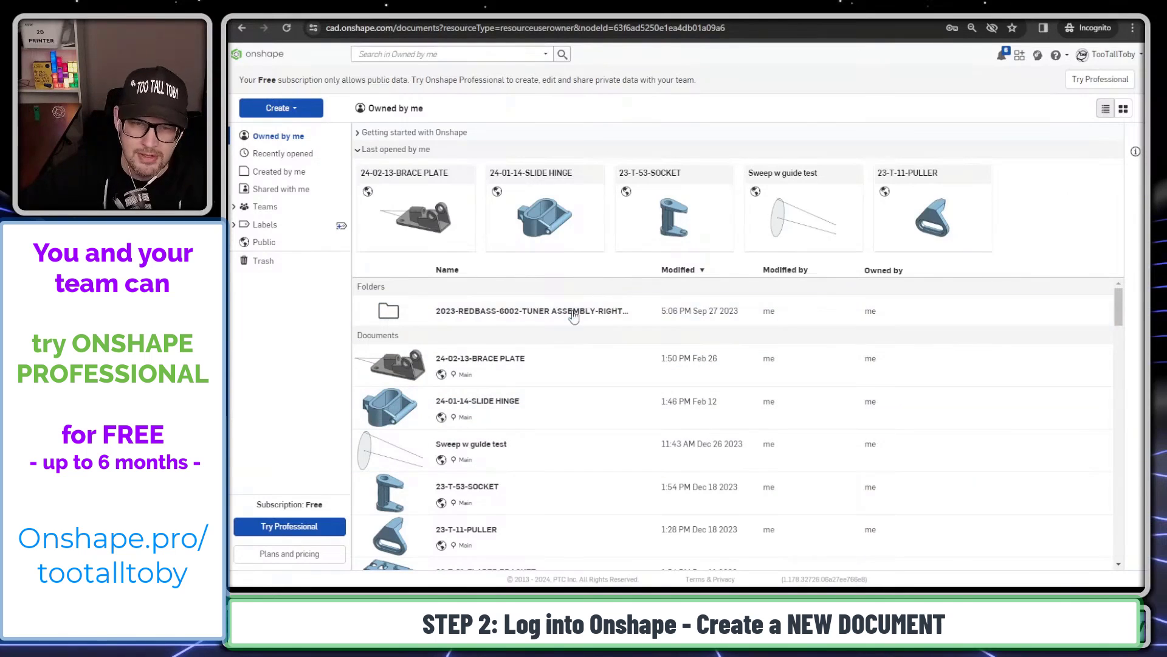
- Scroll through the Public documents list and open the Create menu for a new document
left_click(267, 242)
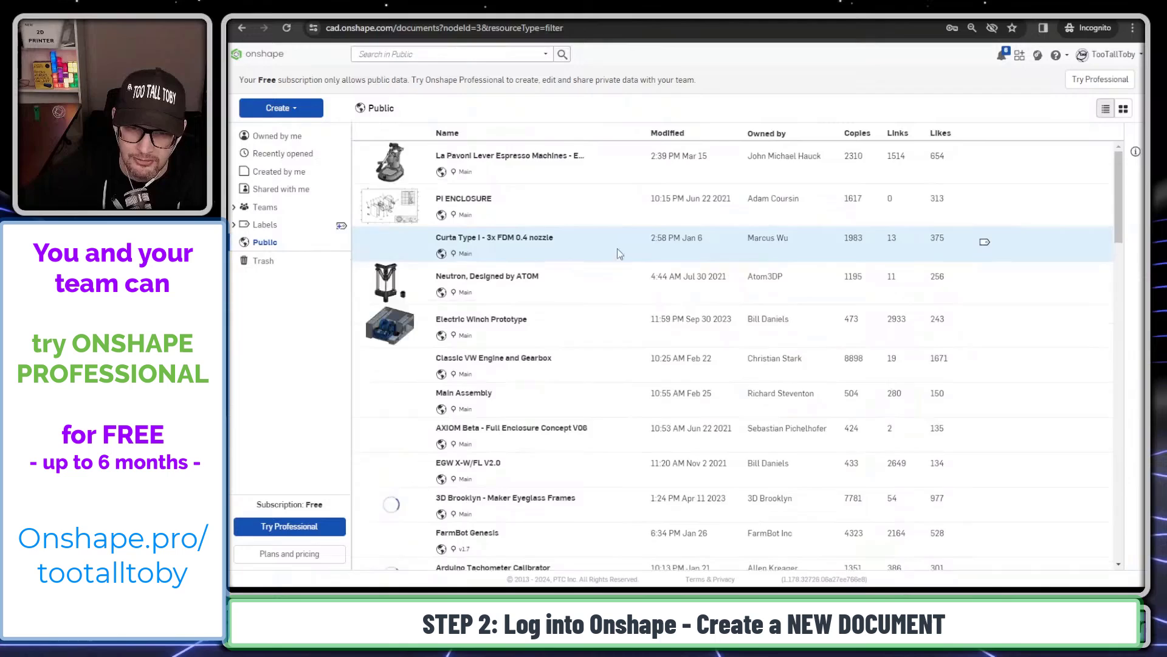
scroll(483, 426, "down", 9)
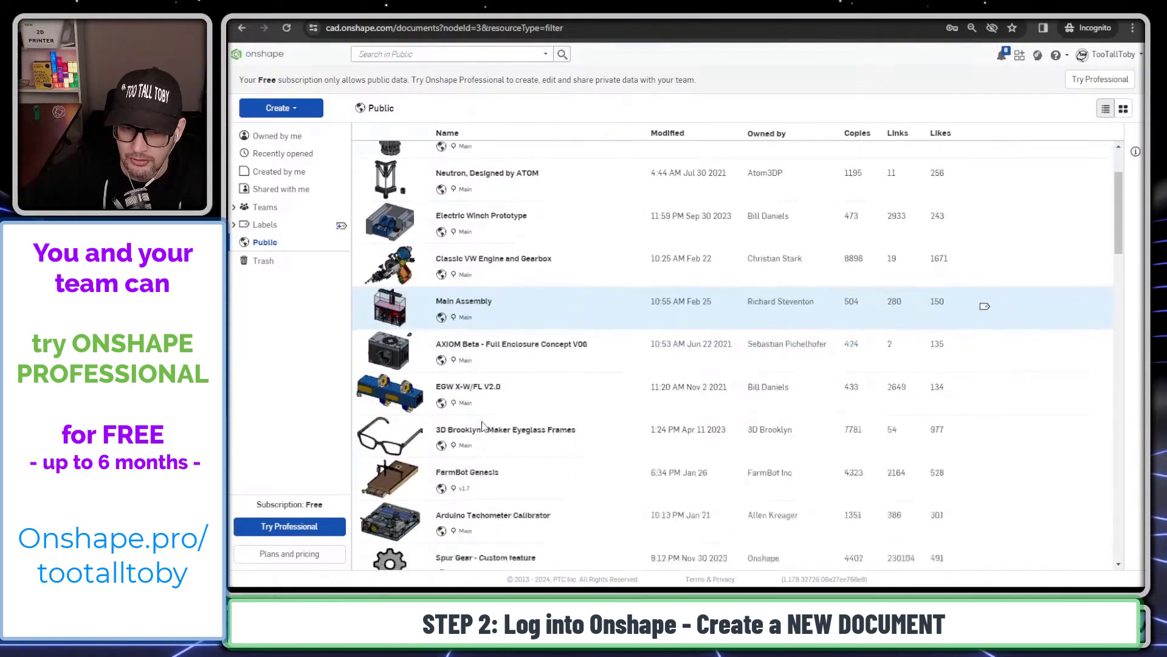
scroll(483, 427, "down", 6)
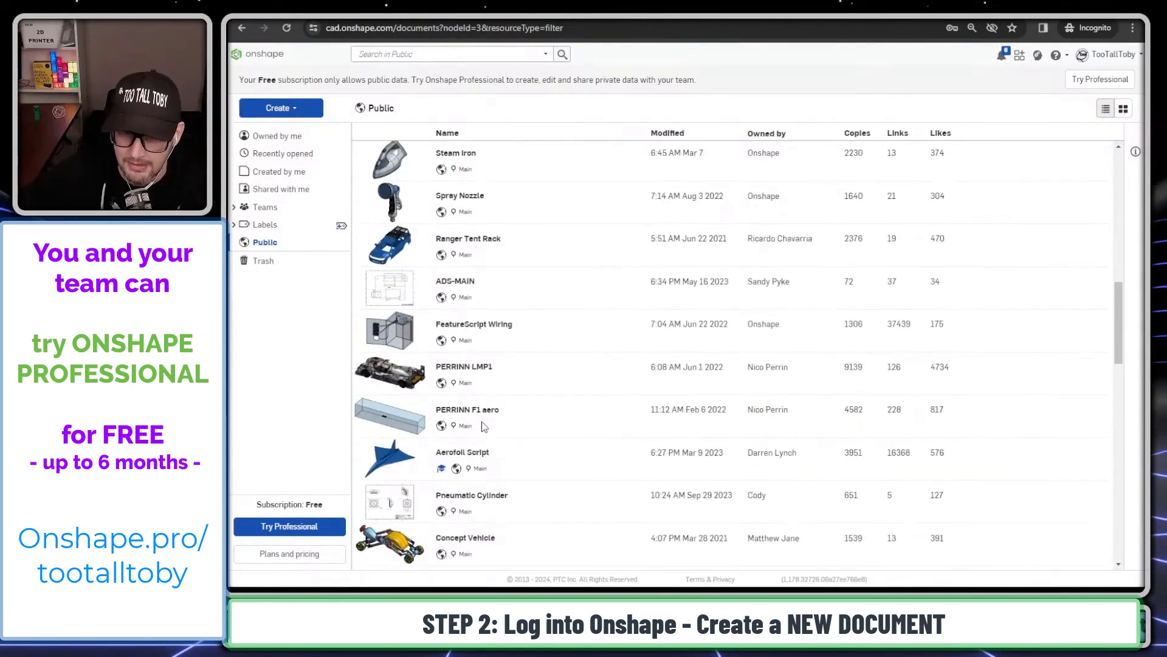
scroll(574, 381, "down", 6)
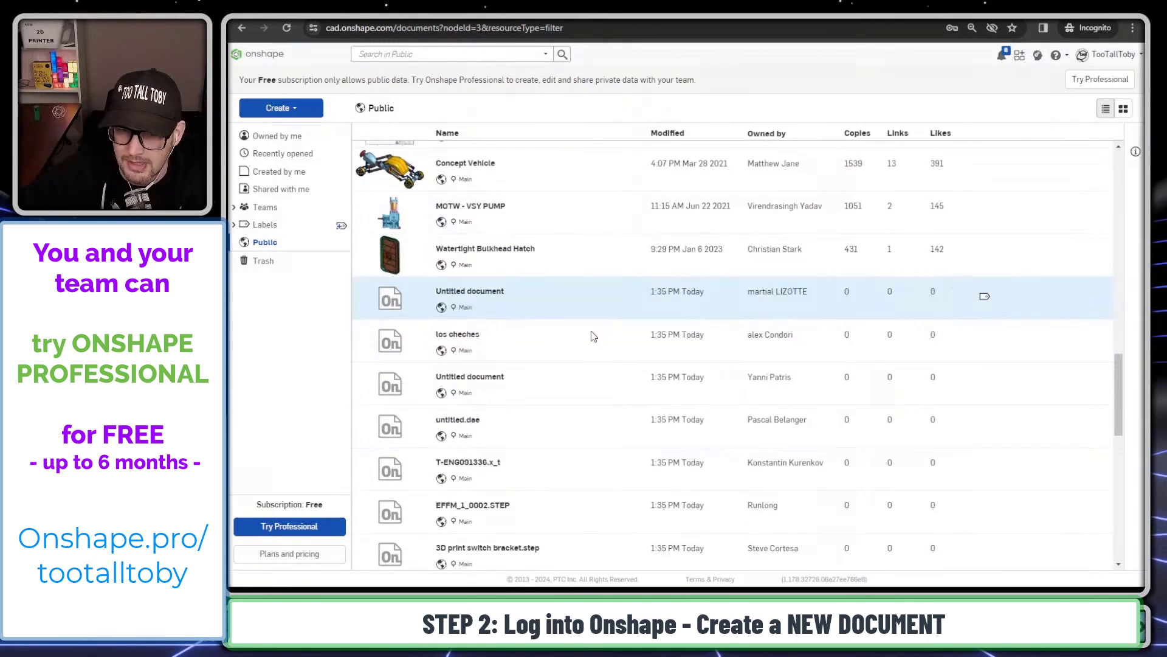
scroll(575, 381, "down", 10)
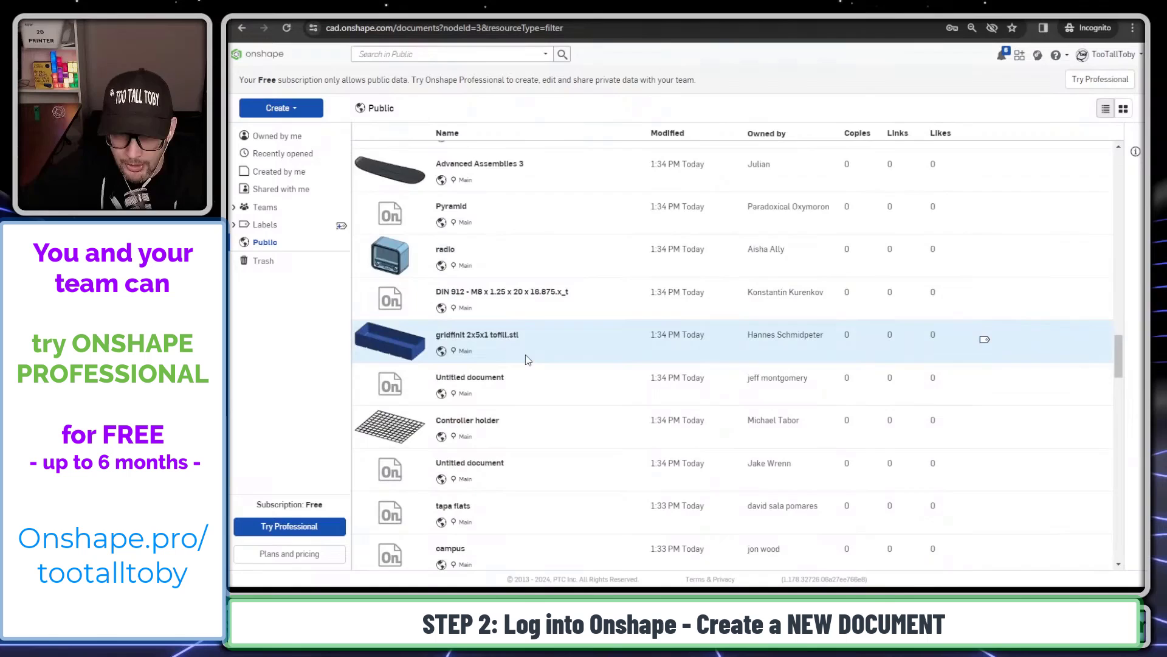
scroll(528, 360, "down", 7)
scroll(528, 360, "down", 8)
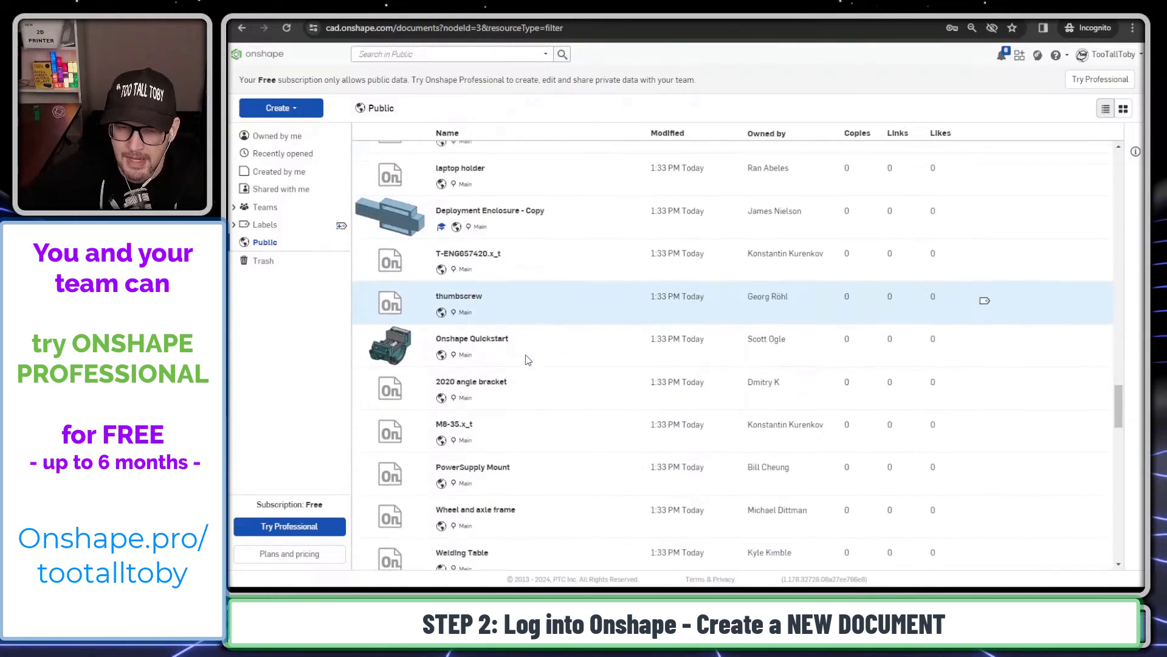
scroll(515, 367, "down", 7)
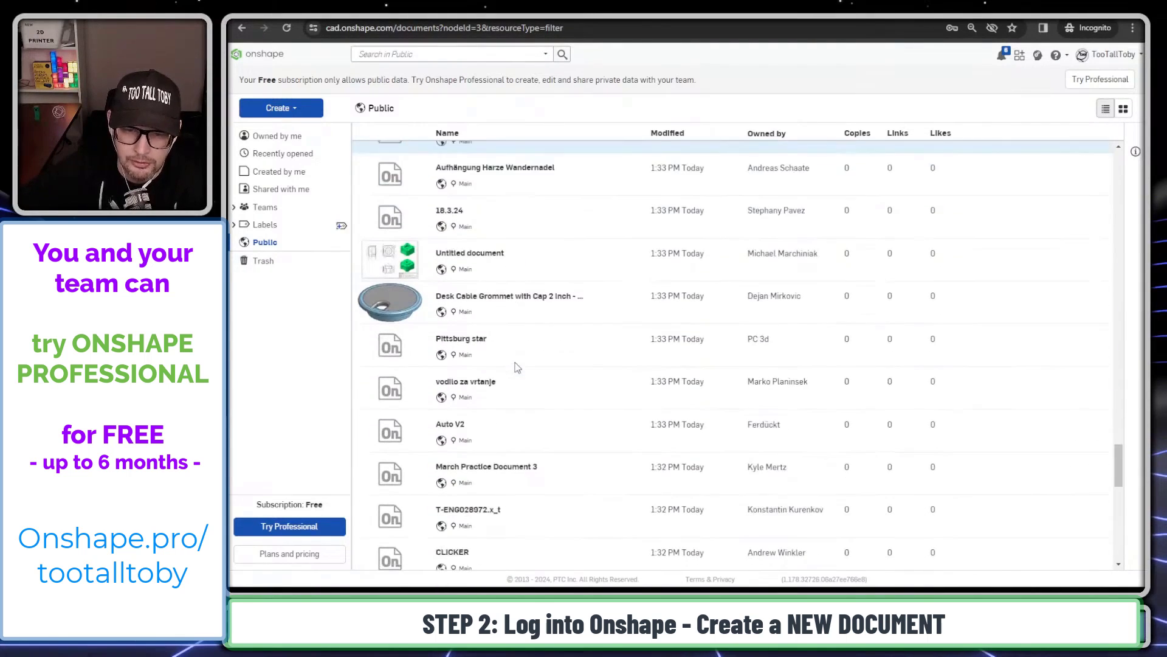
scroll(516, 371, "down", 6)
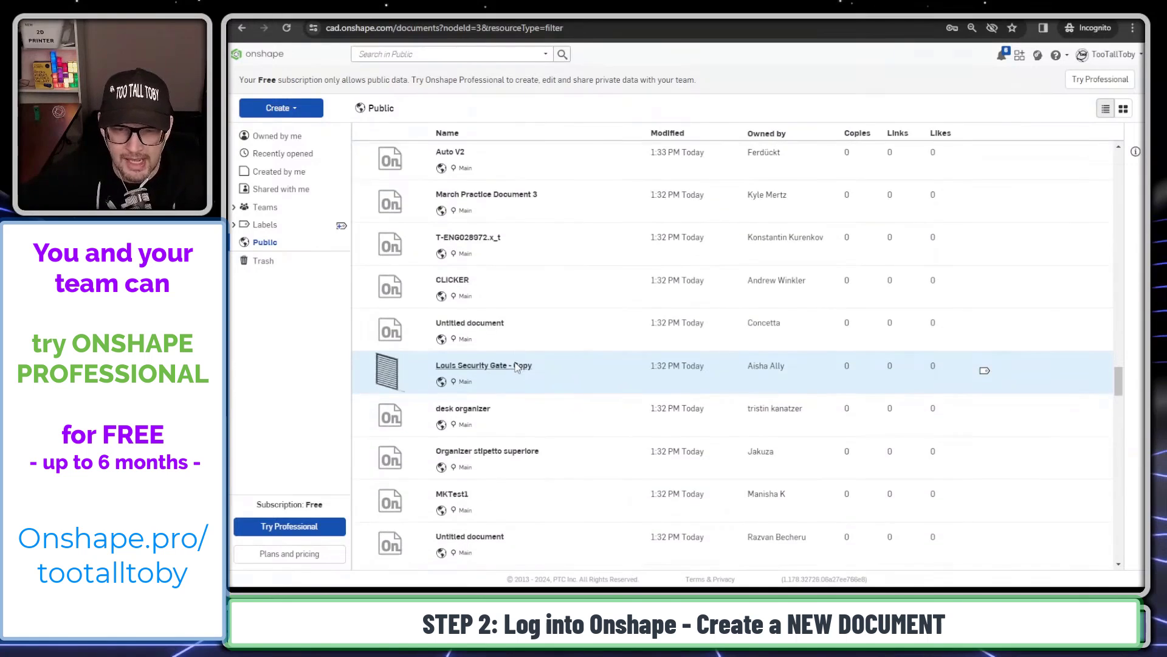
scroll(523, 377, "down", 8)
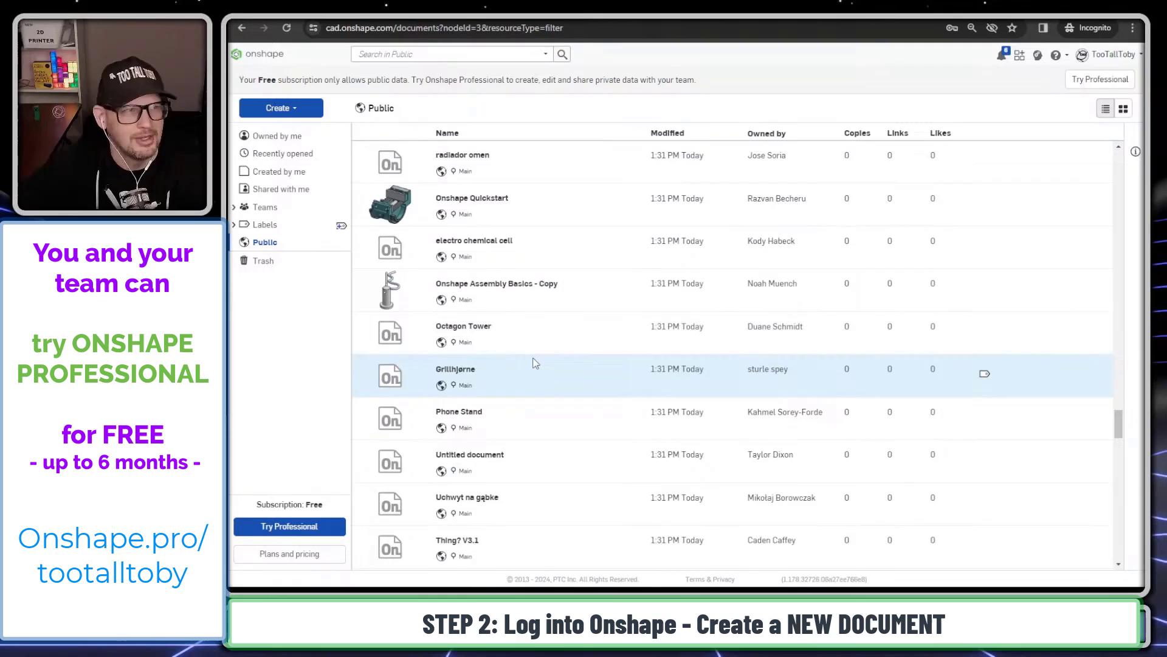
scroll(535, 363, "up", 15)
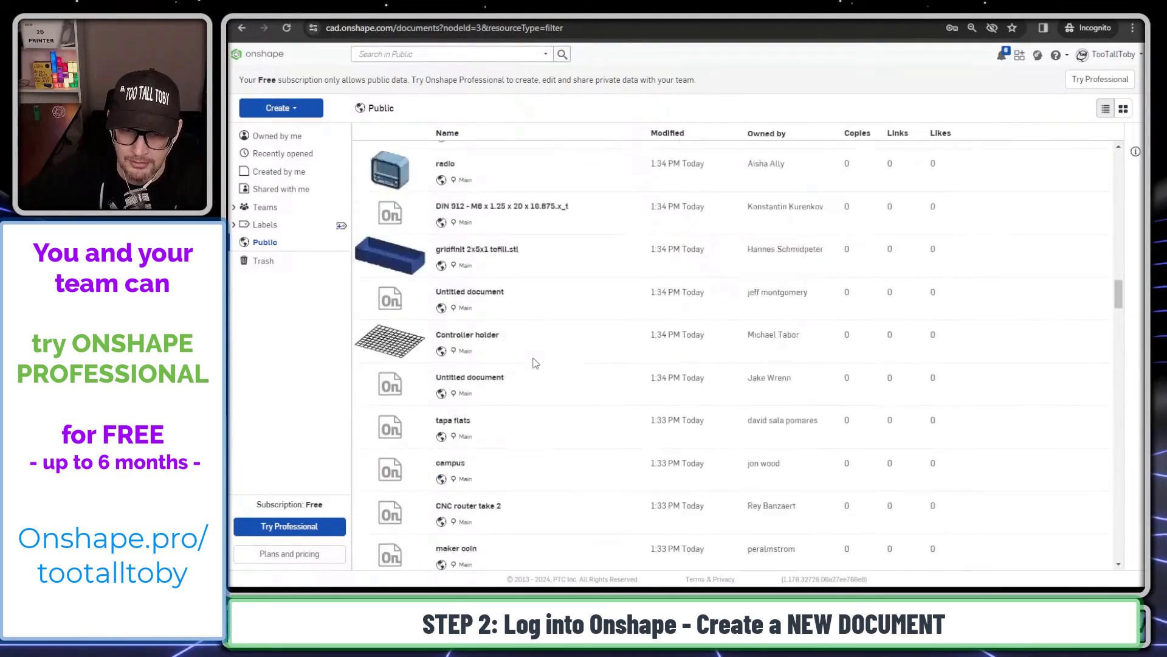
scroll(535, 363, "up", 20)
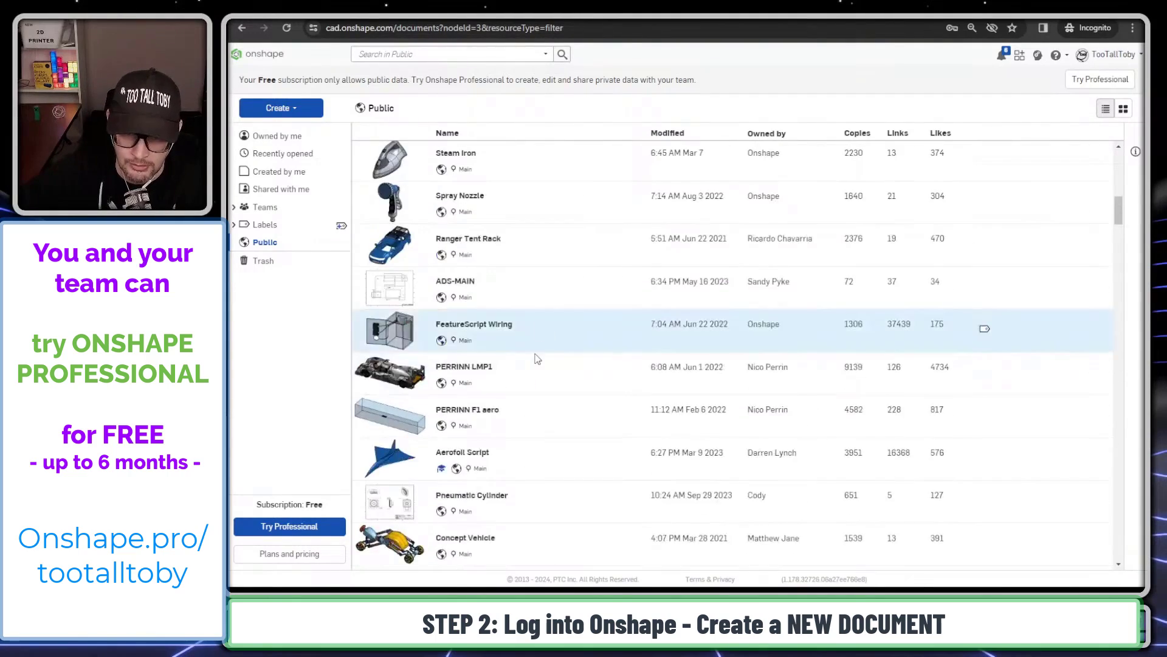
scroll(537, 359, "up", 10)
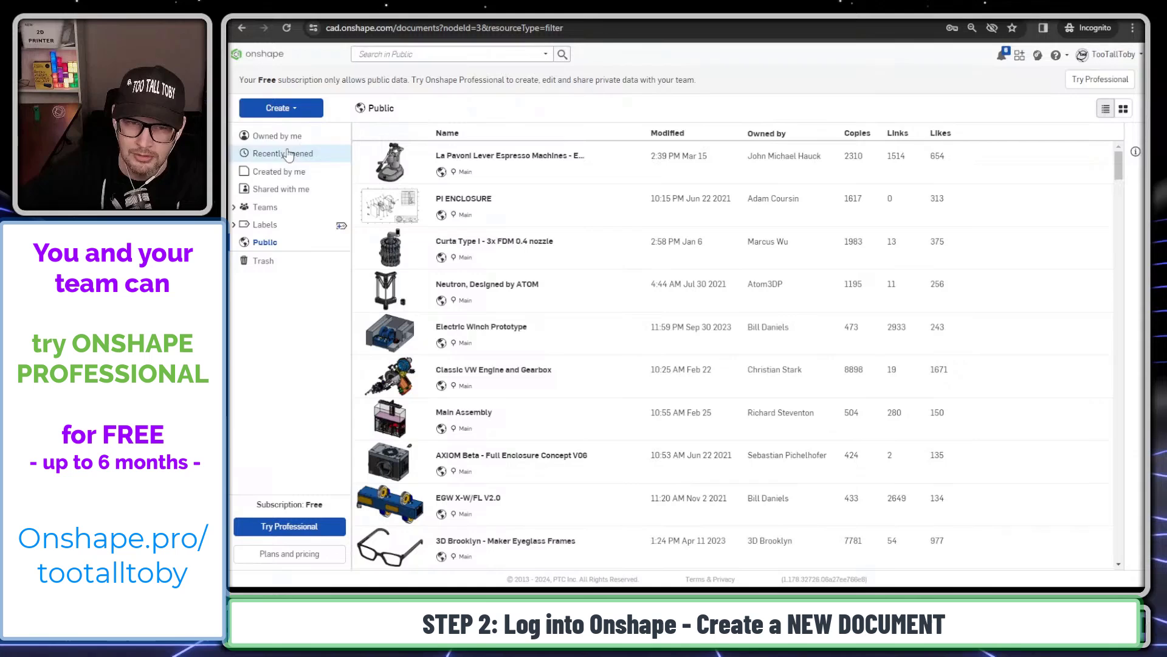
left_click(288, 115)
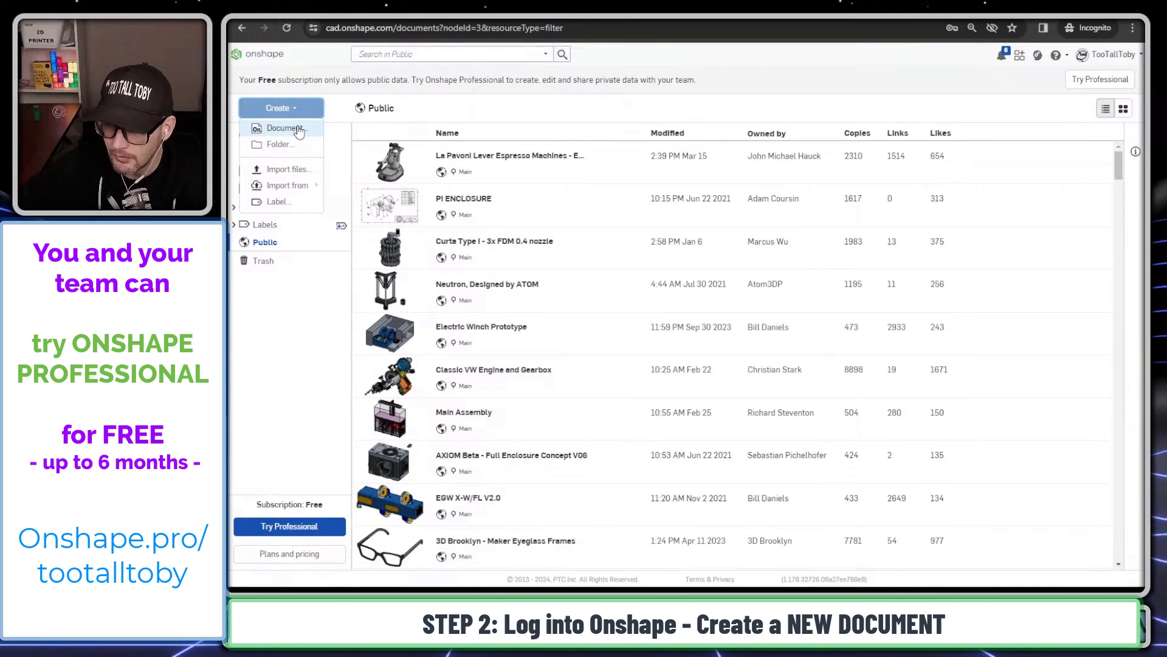
- Create a new public document named '24-02-17- DRILL MOUNT'
left_click(298, 130)
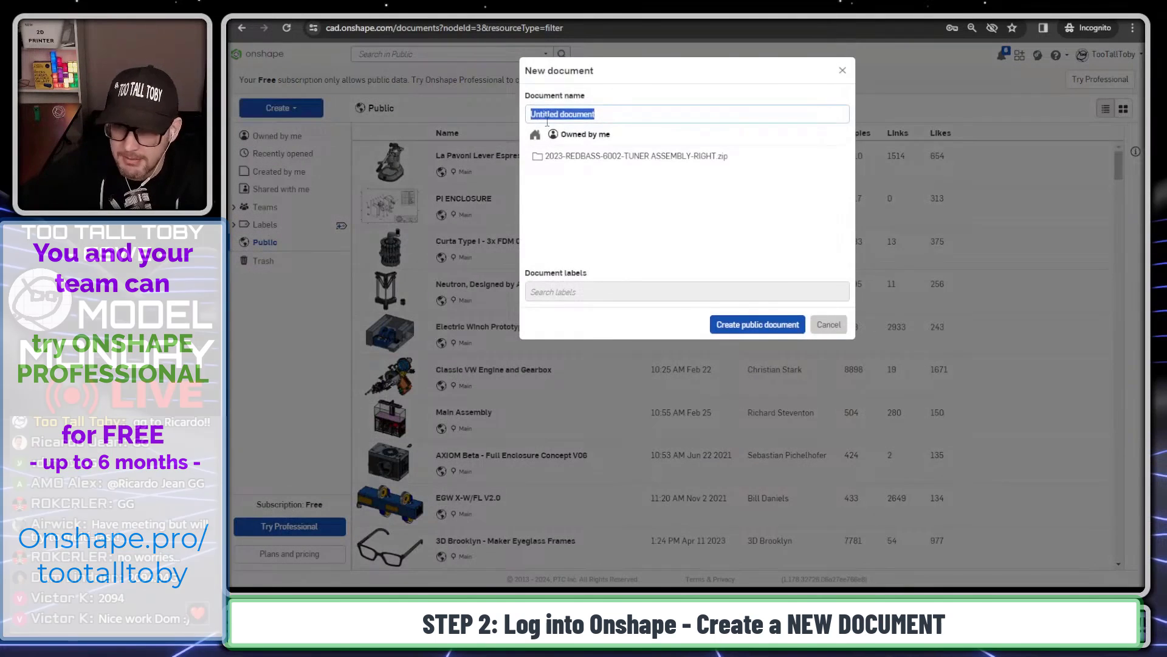
type("24-02-17- DRILL MOUNT")
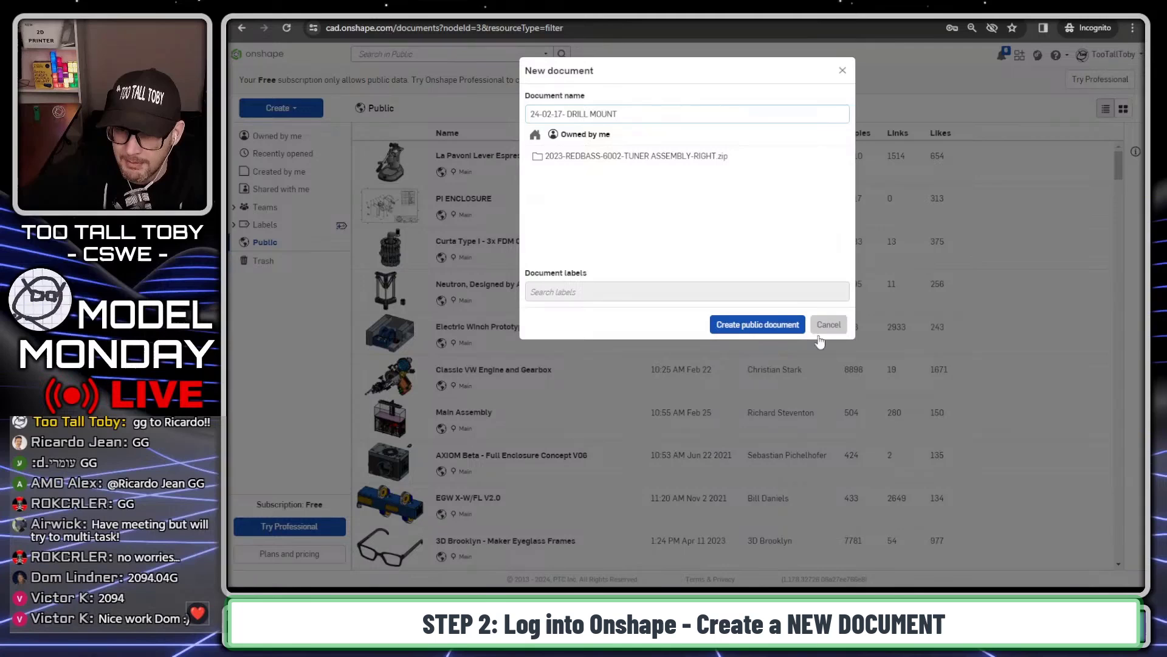
left_click(773, 332)
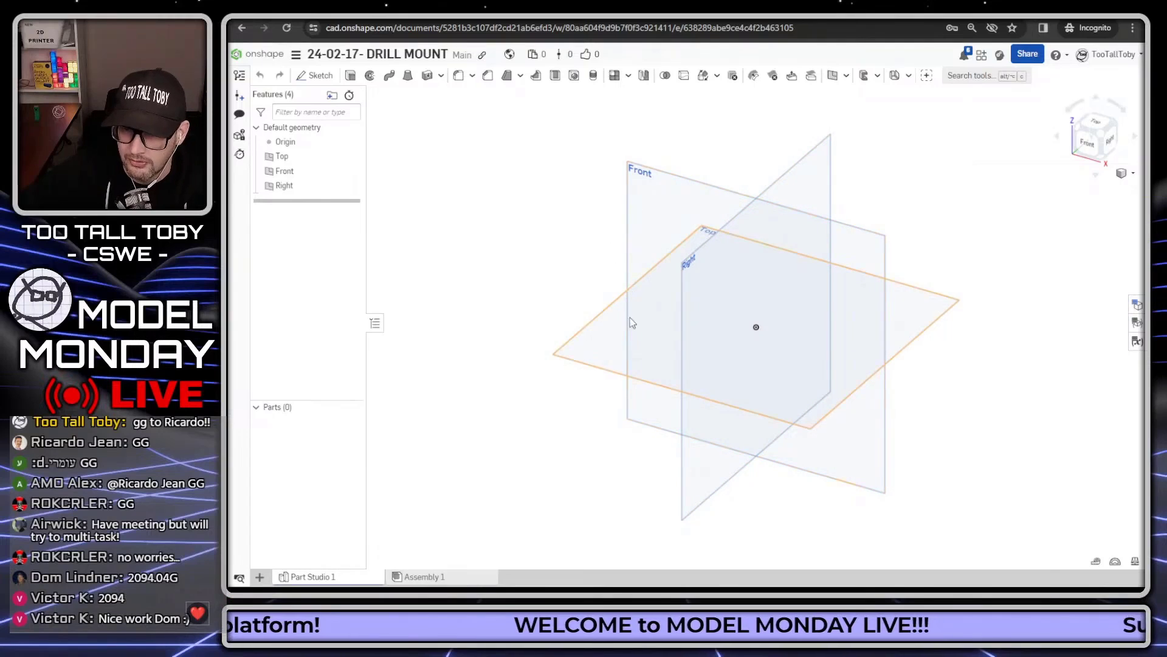
- Sketch a 90 × 110 mm center-point rectangle at the origin on the Top plane
left_click(588, 346)
right_click(588, 345)
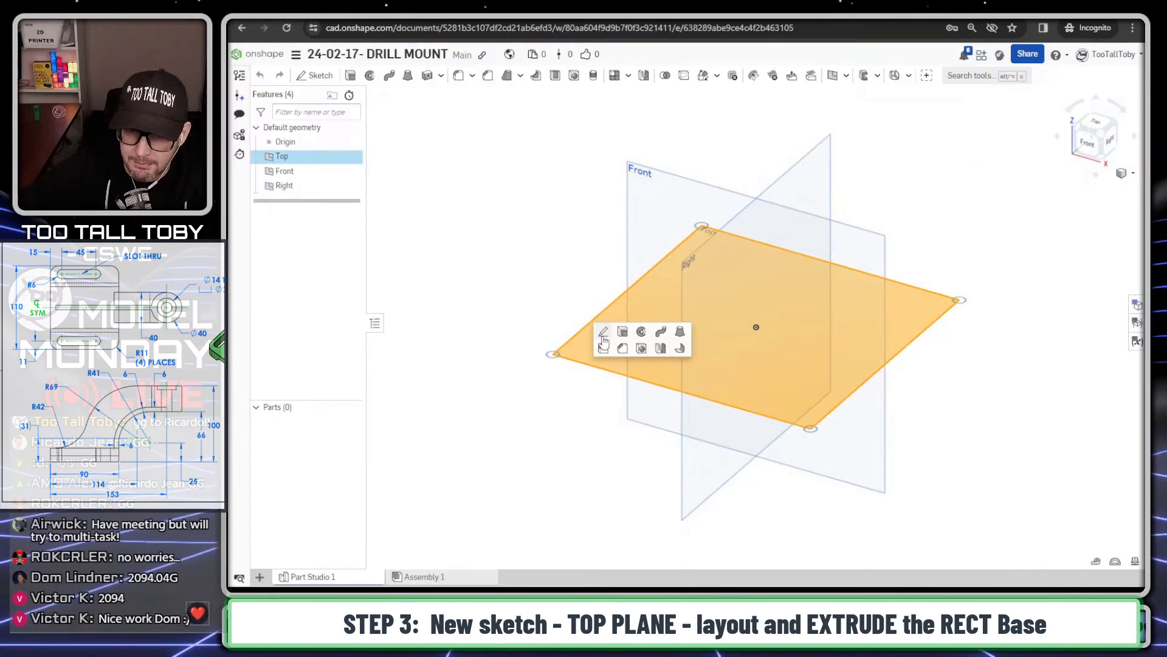
left_click(606, 331)
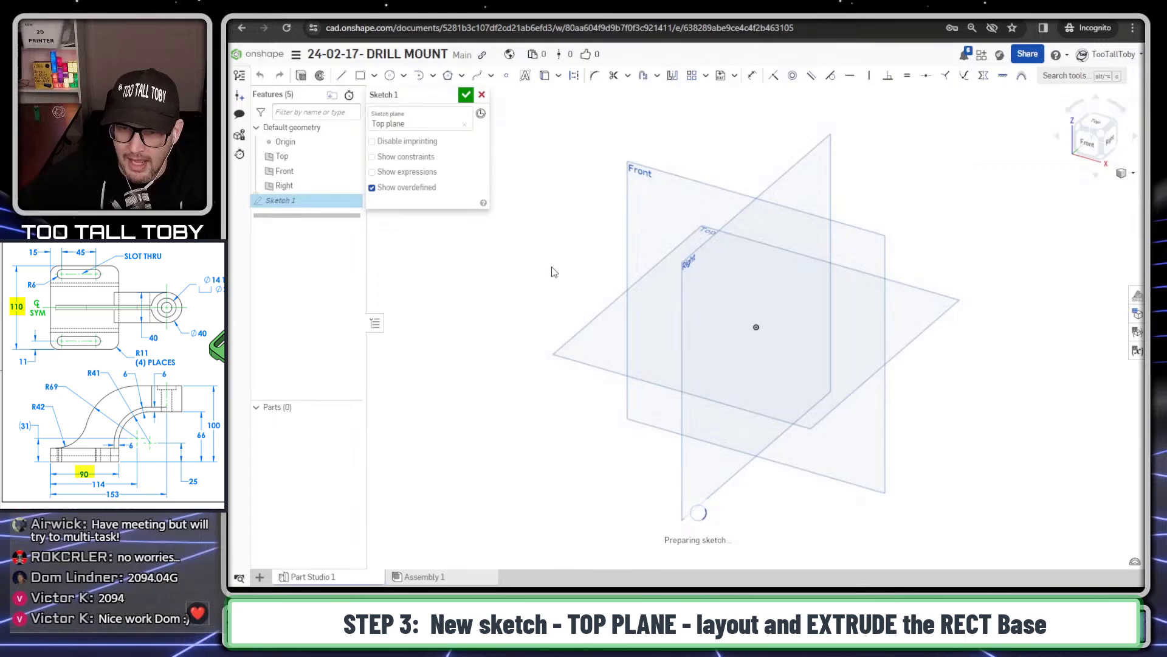
key("n")
key("s")
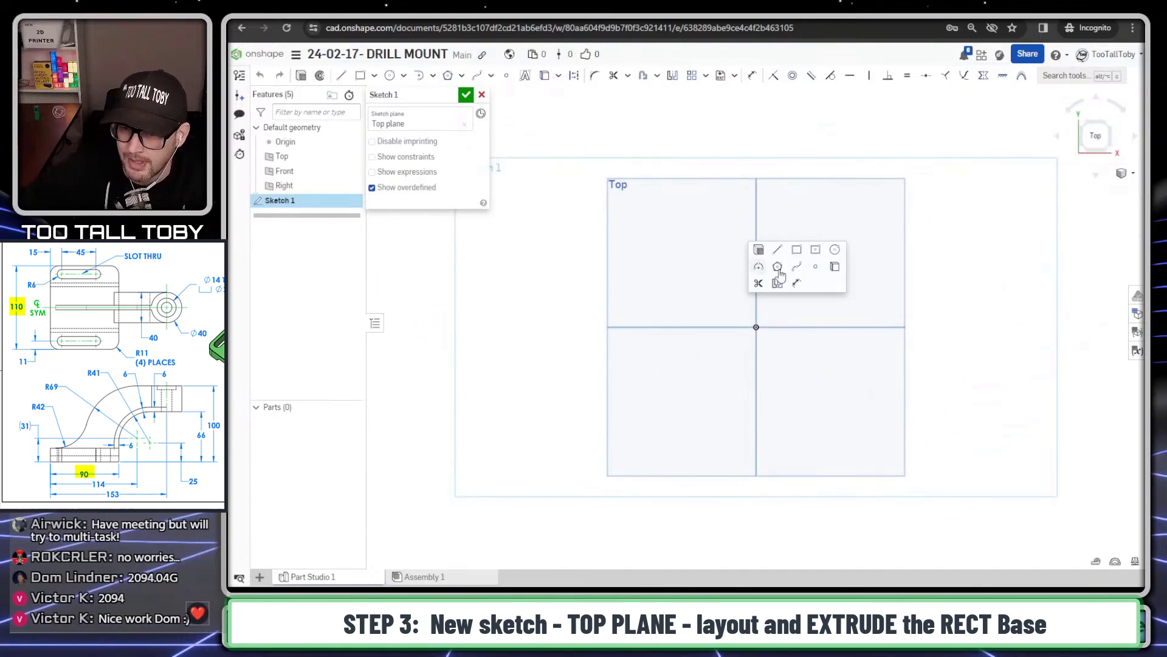
left_click(815, 252)
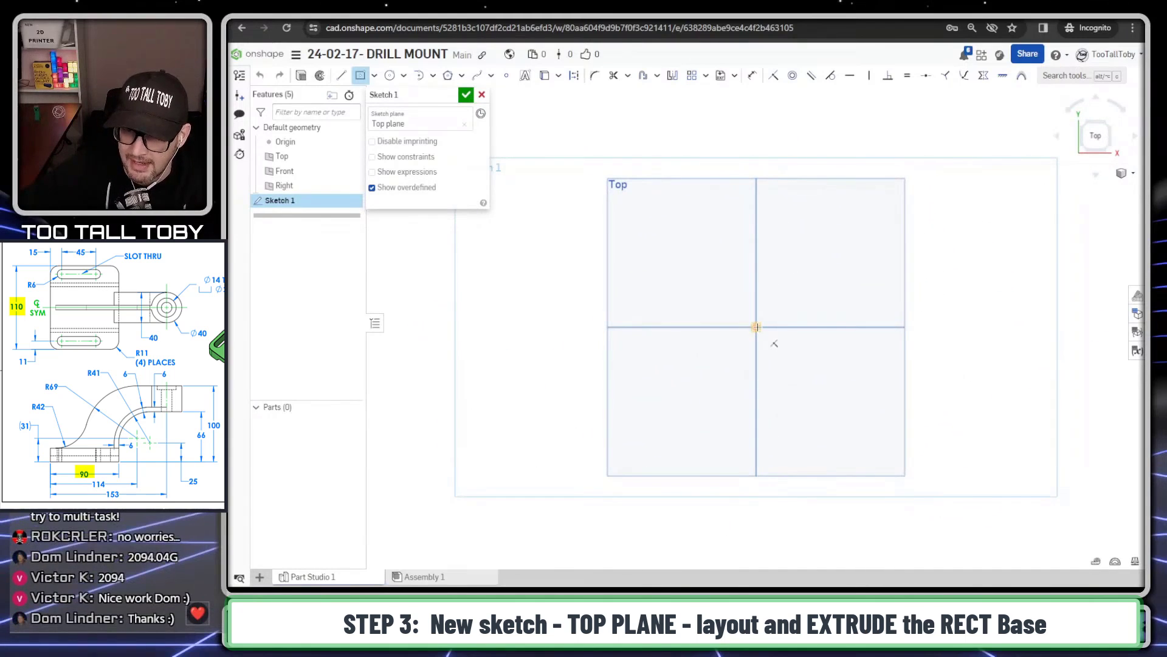
left_click(756, 327)
left_click(665, 246)
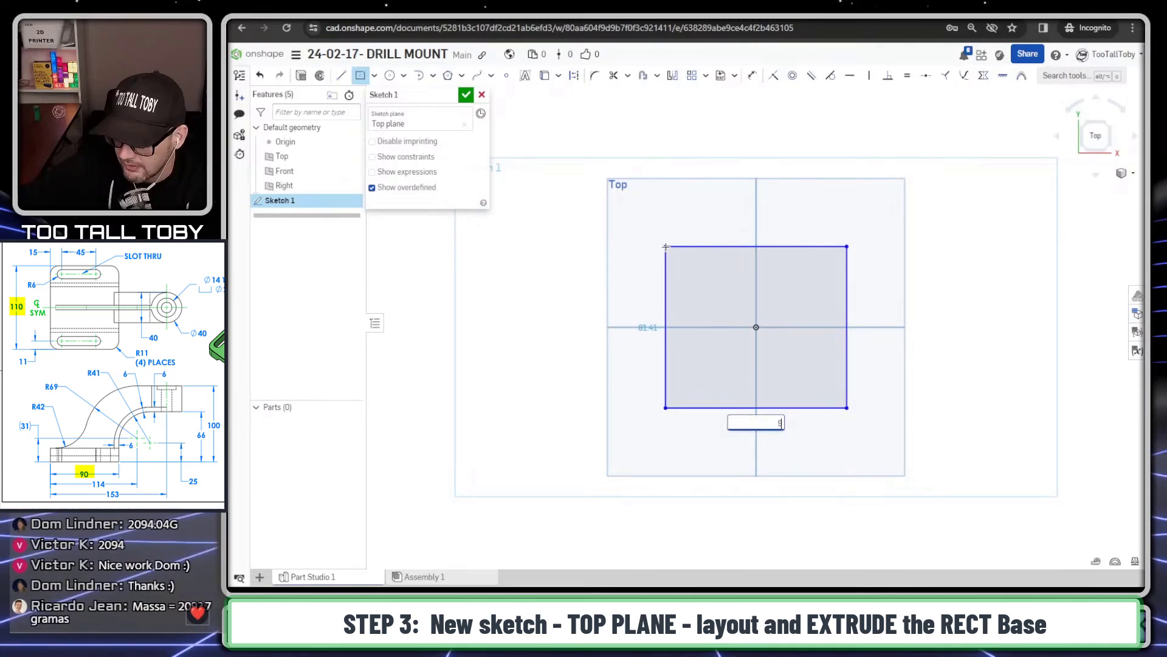
type("9")
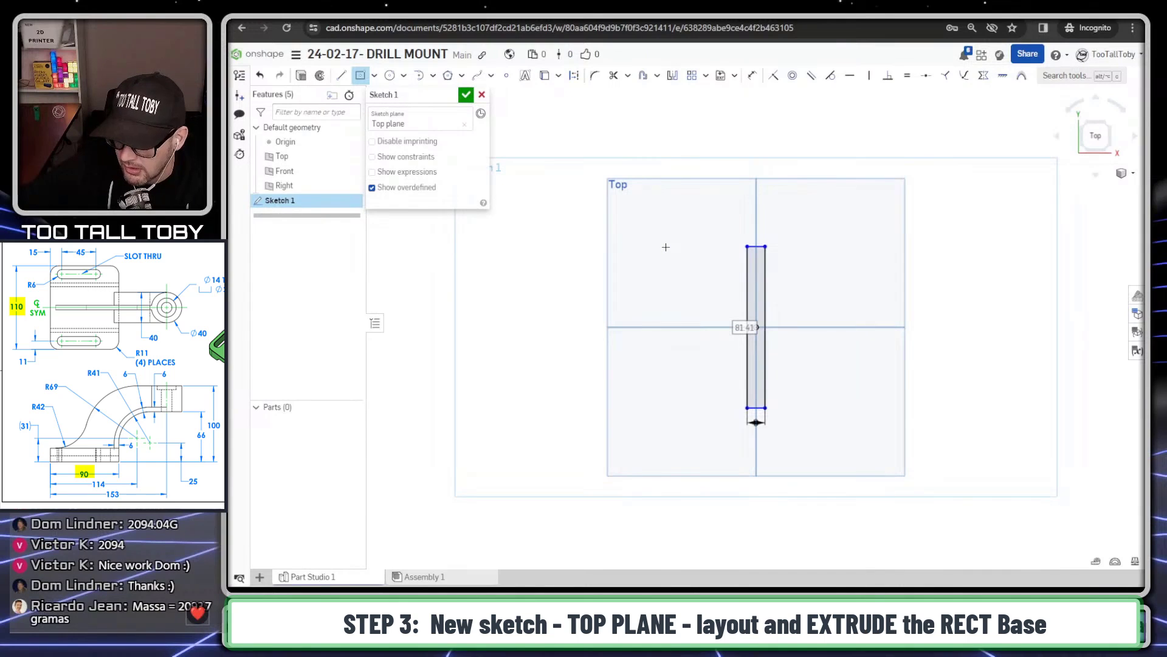
type("1")
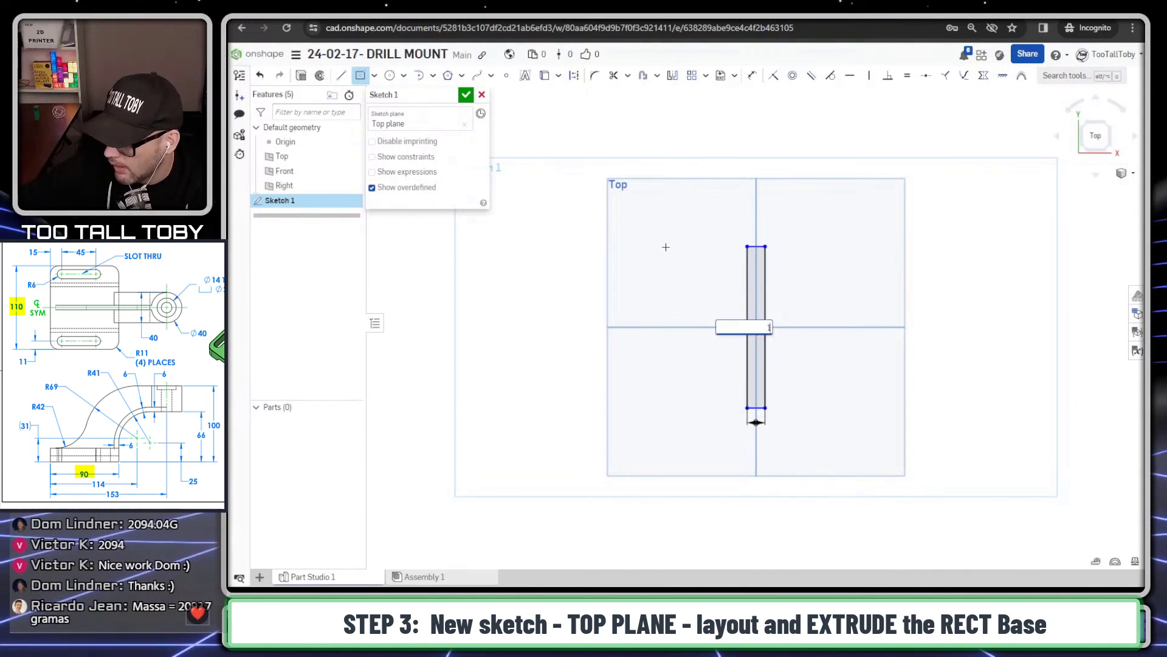
type("10")
key("Return")
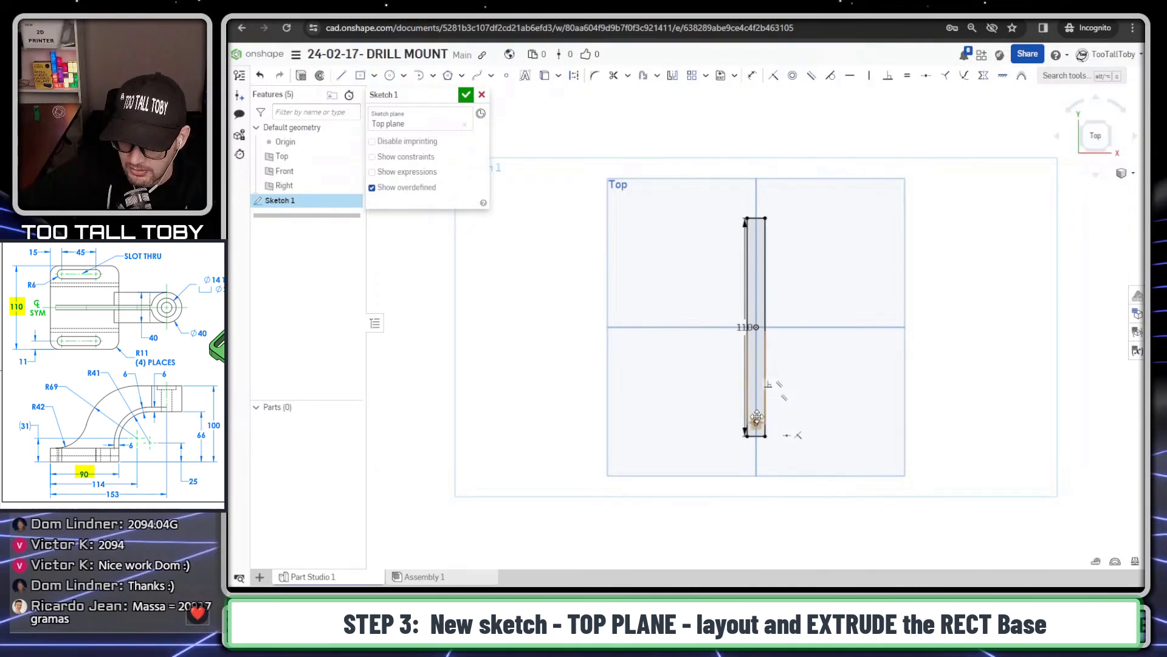
double_click(757, 421)
type("90")
key("Return")
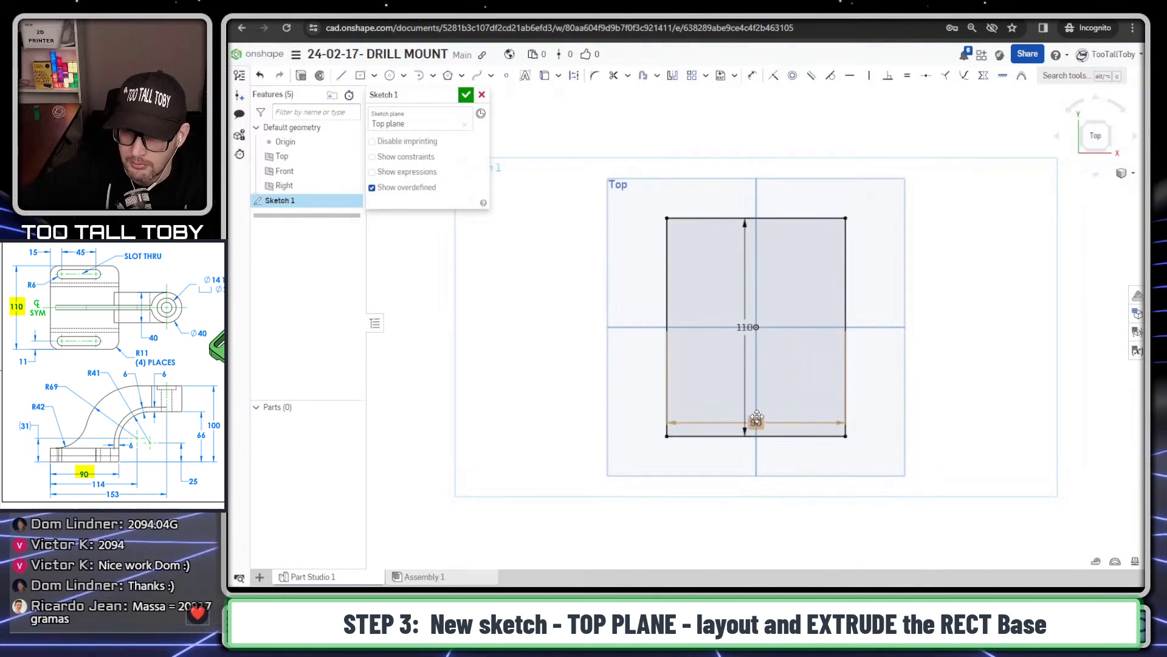
- Extrude the rectangle 18 mm into the base block and orbit to a tilted view
key("s")
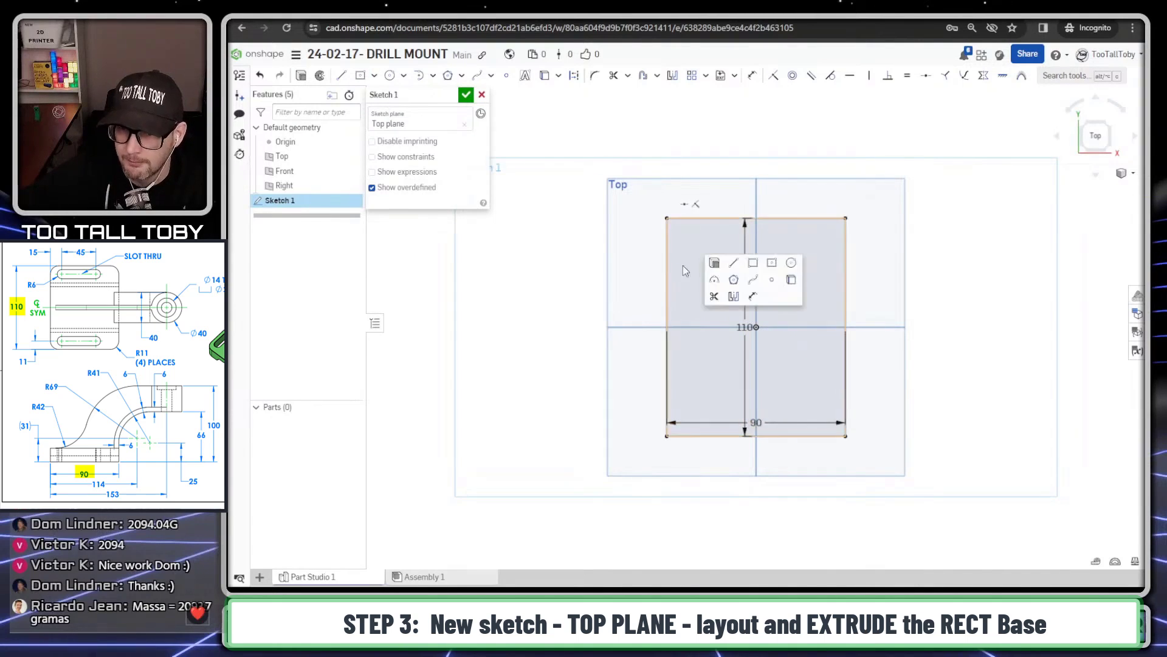
left_click(714, 262)
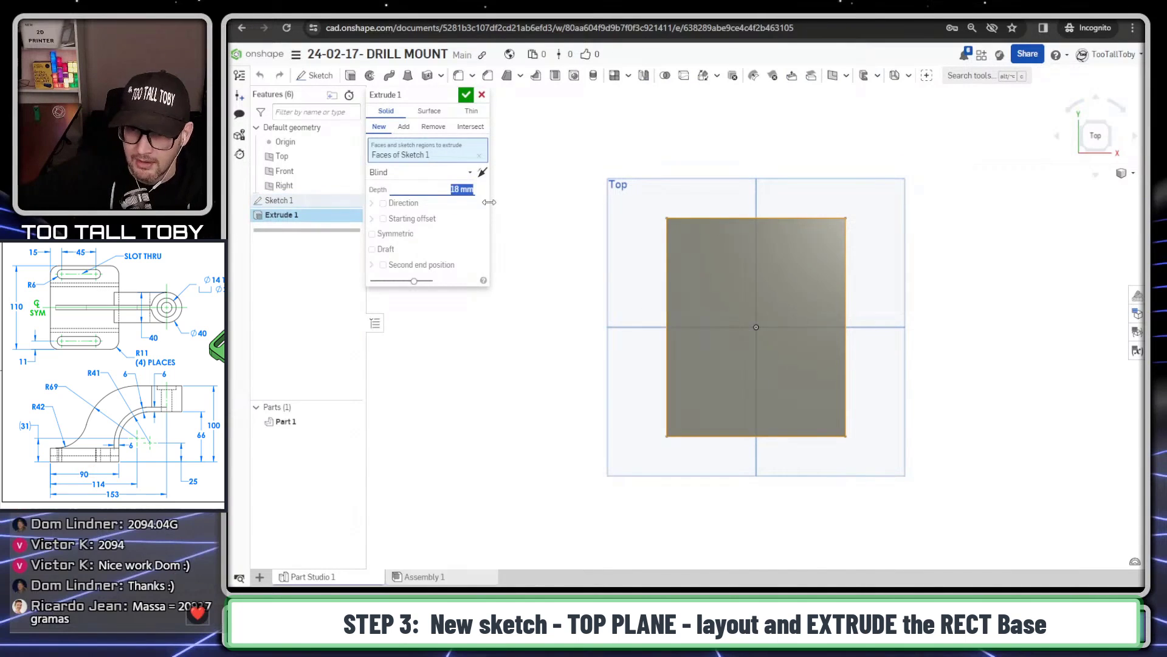
key("Return")
right_click_drag(566, 323, 688, 384)
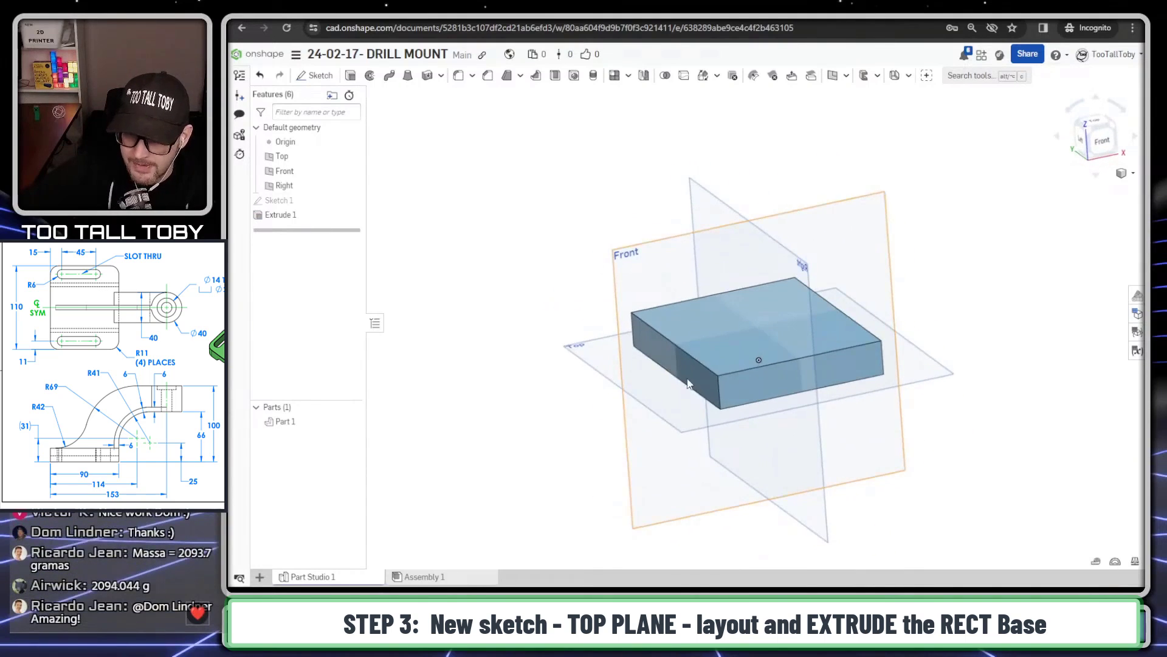
scroll(688, 383, "down", 2)
middle_click_drag(717, 340, 504, 347)
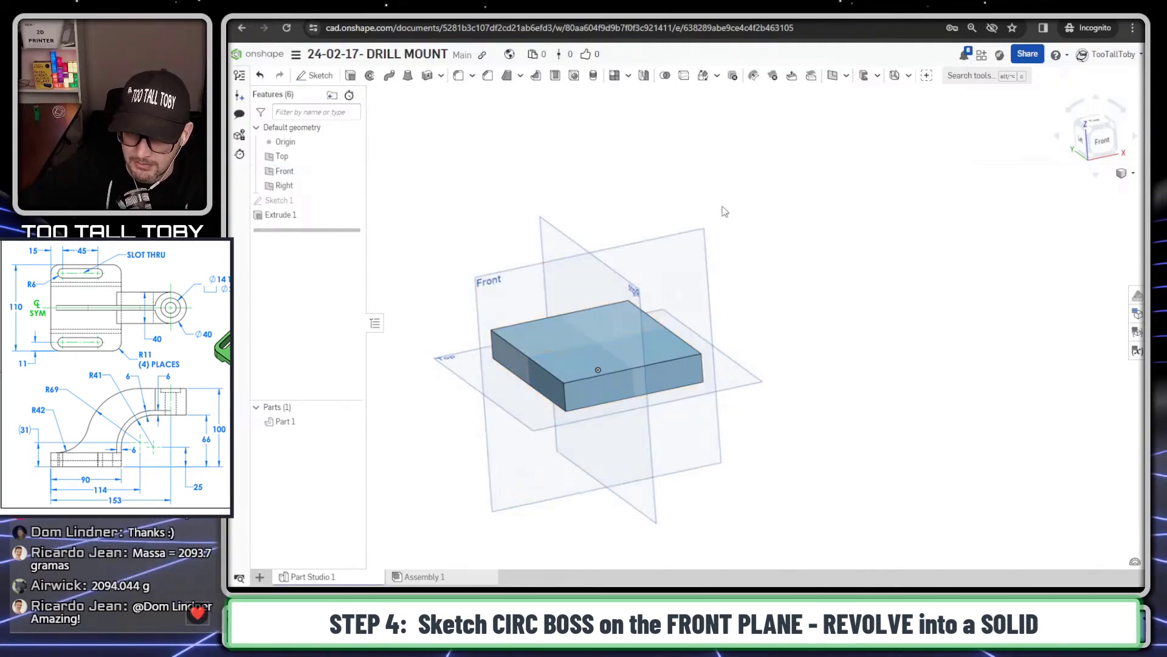
- On the Front plane, sketch a corner rectangle 20 mm wide and 34 mm (100−66) tall
left_click(706, 226)
key("shift+s")
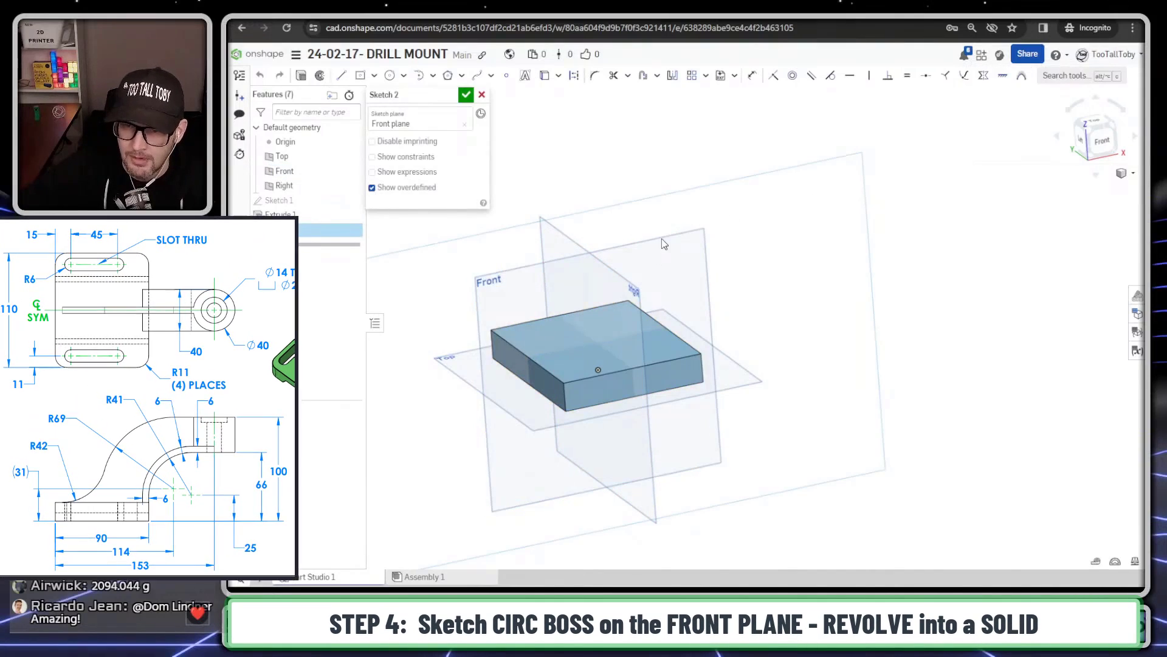
key("n")
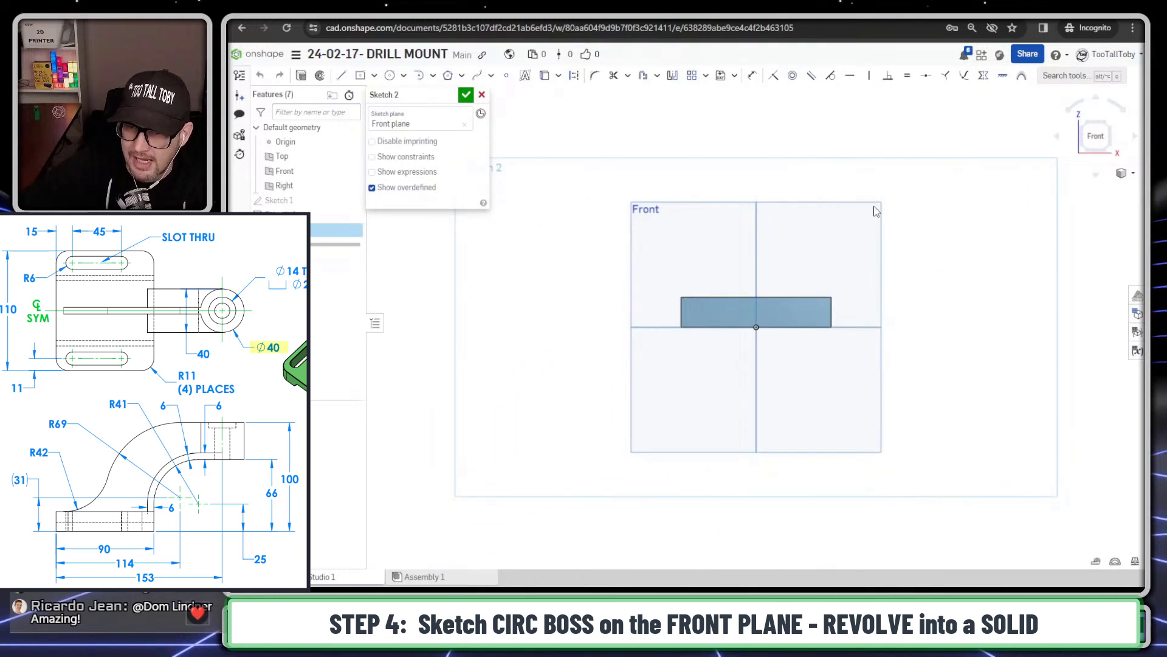
key("s")
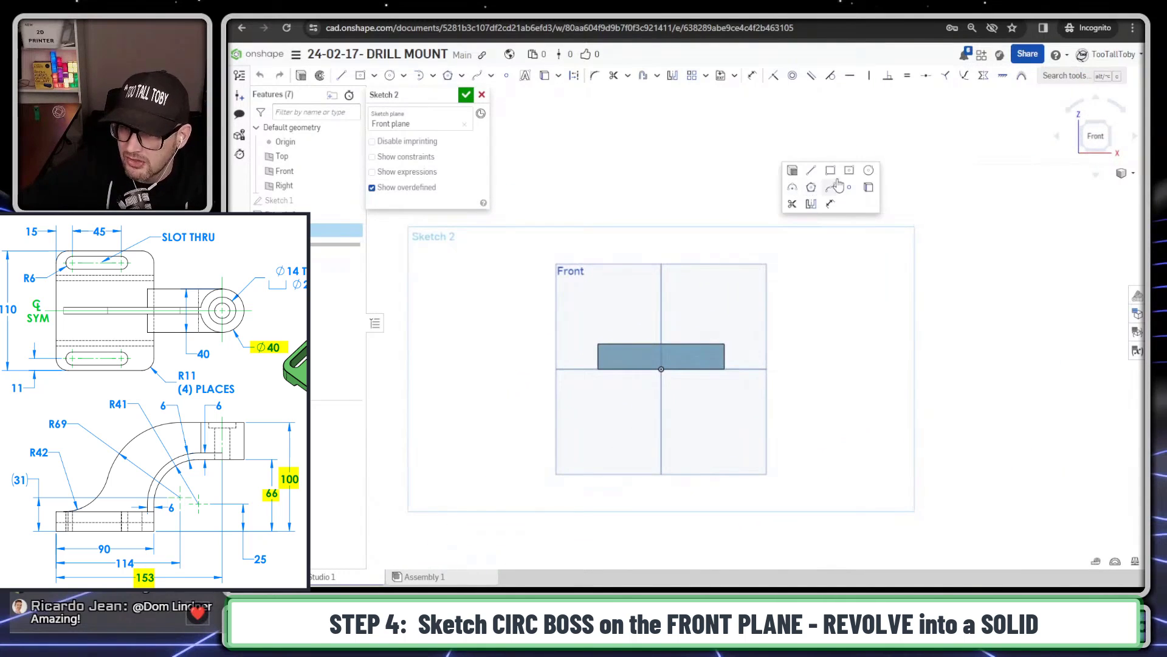
left_click(830, 170)
left_click(807, 250)
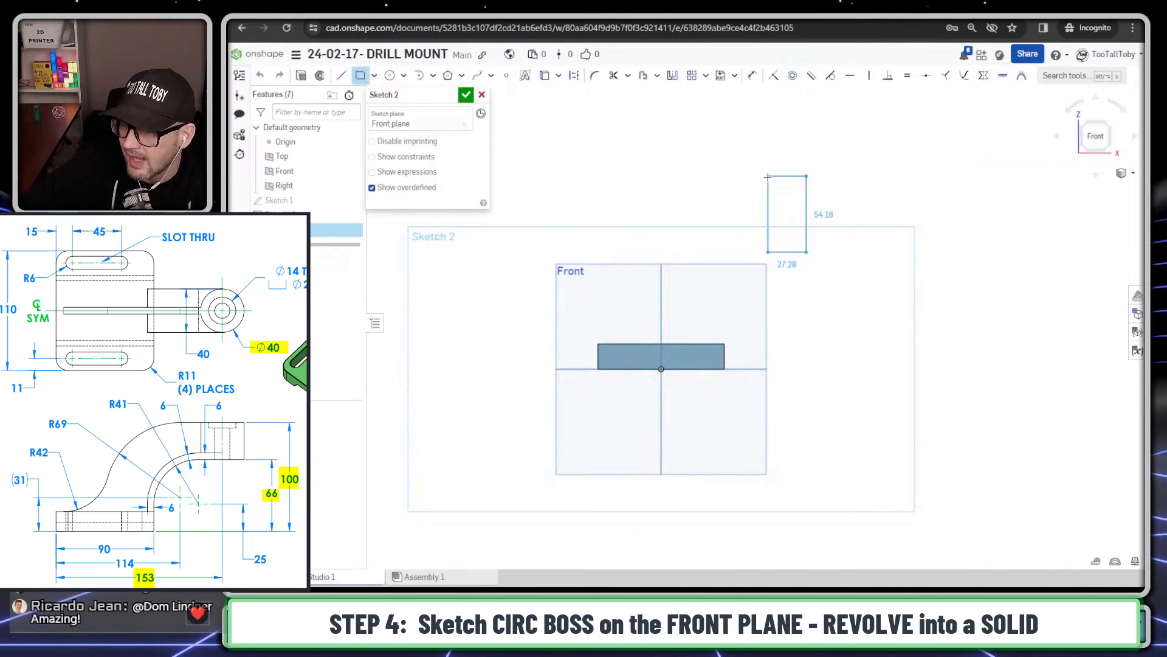
left_click(768, 176)
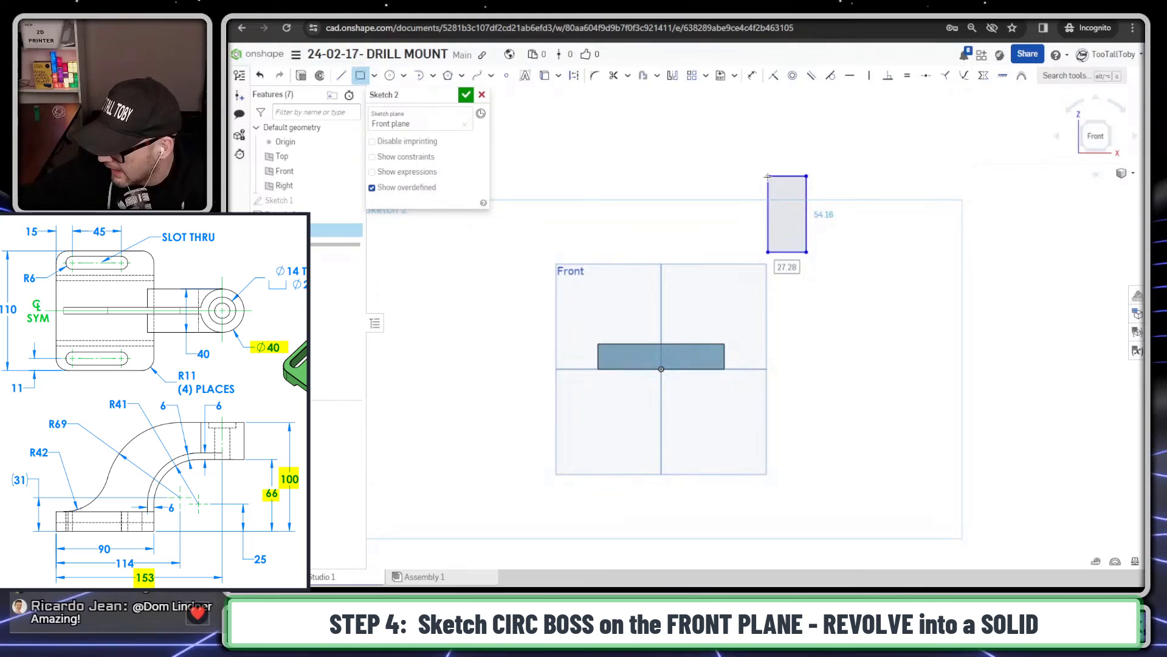
type("20")
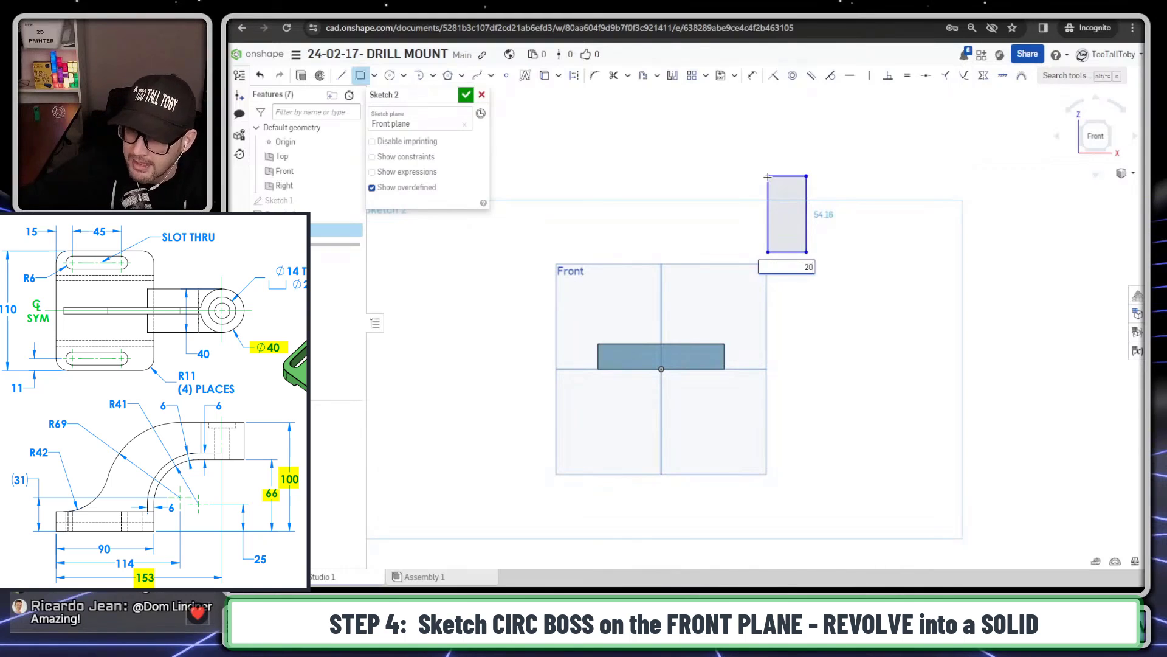
key("Return")
type("100-66")
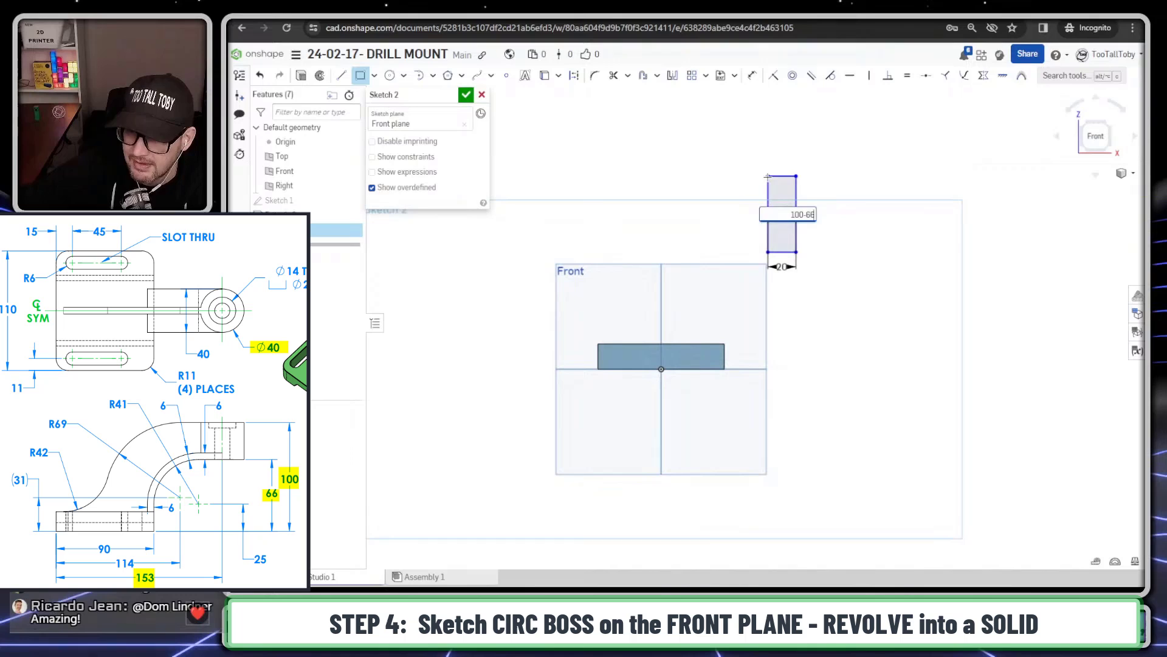
key("Return")
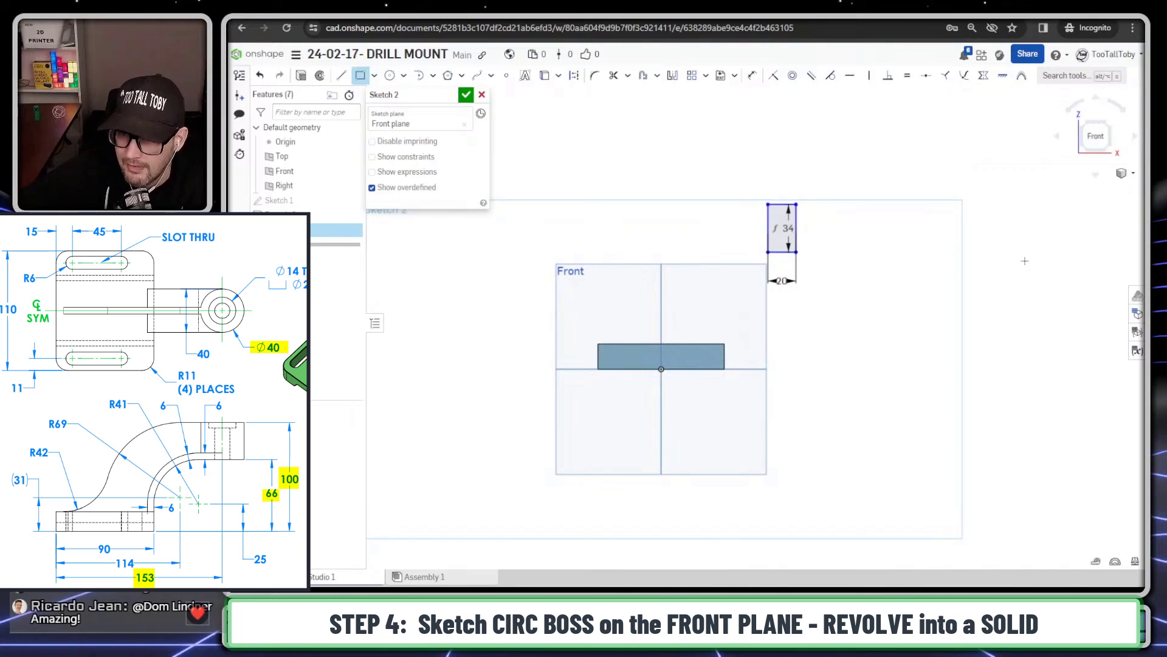
- Dimension the small rectangle's bottom edge 66 mm above the origin line
key("s")
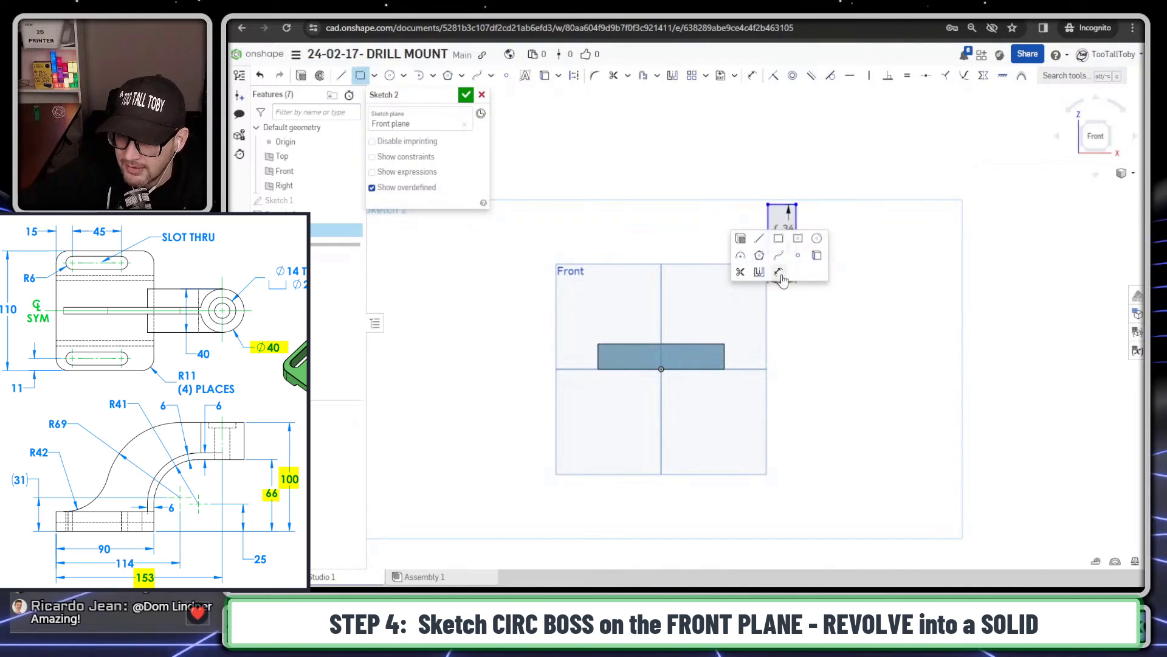
left_click(779, 272)
left_click(778, 251)
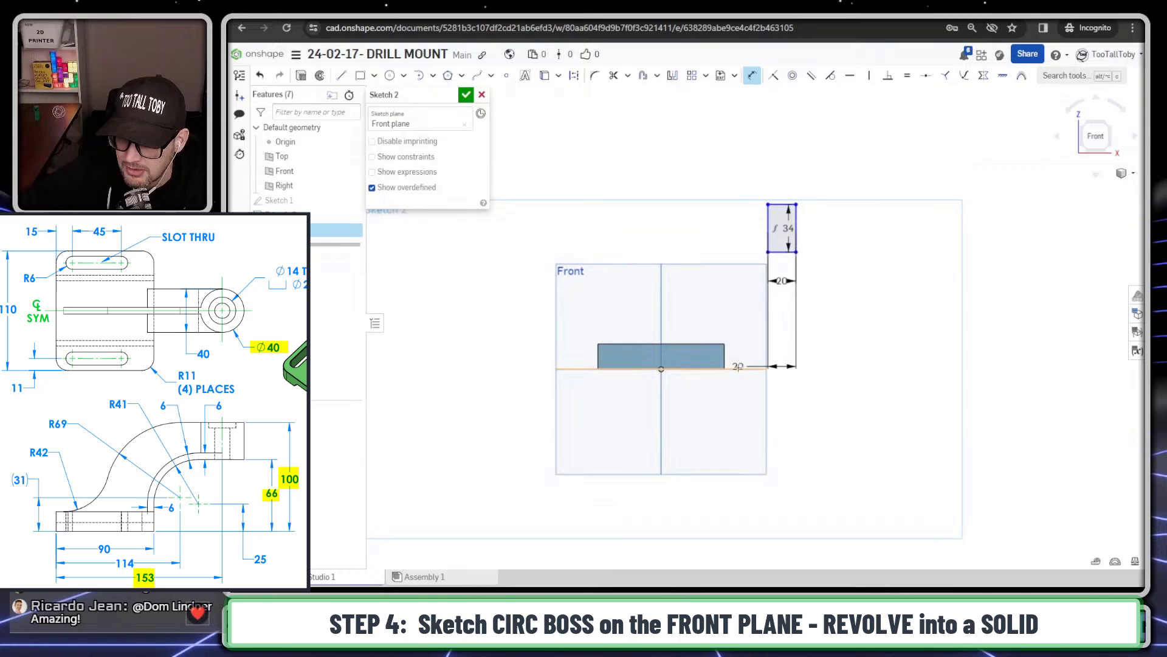
left_click(736, 368)
left_click(862, 327)
type("6")
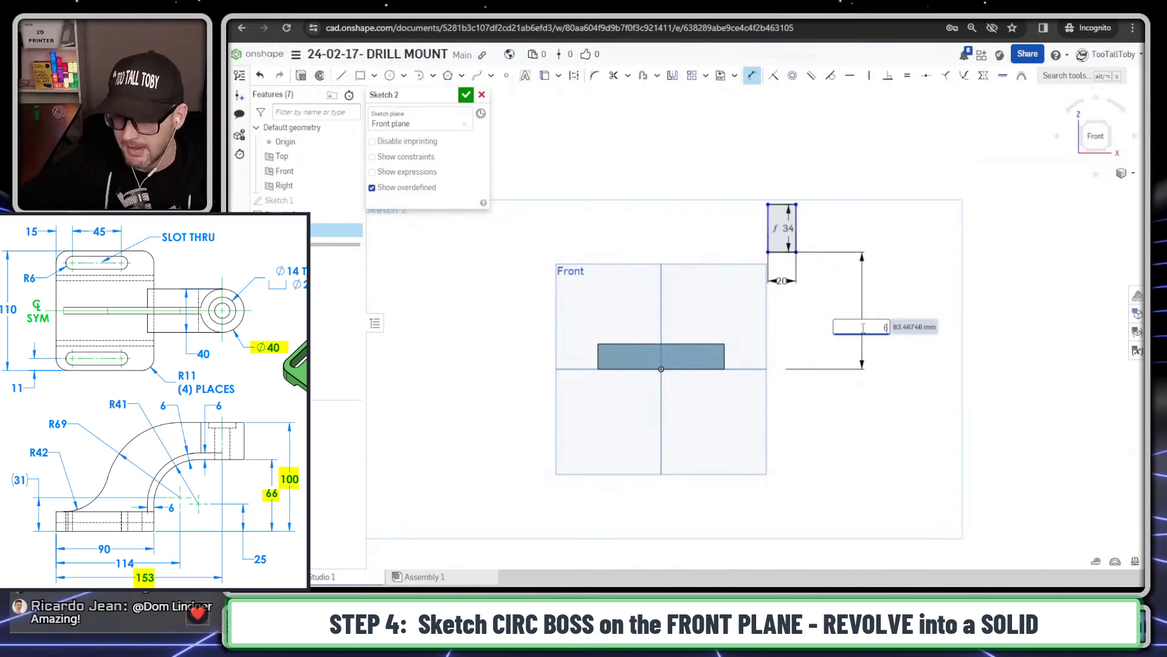
type("6")
key("Return")
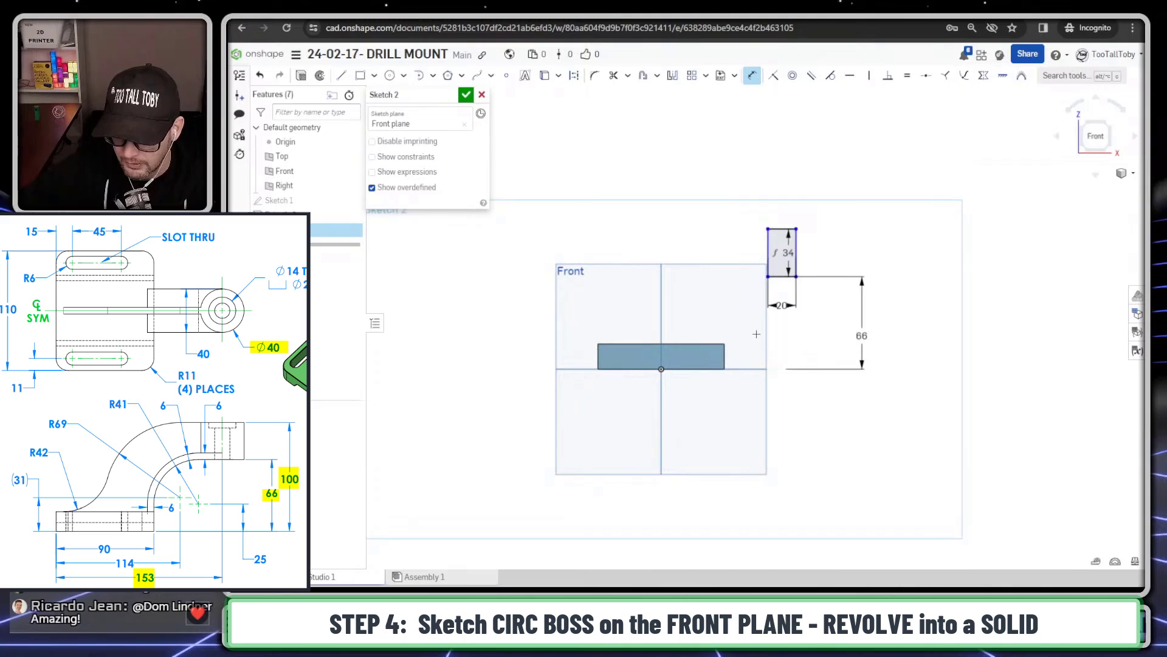
- Dimension the rectangle's right edge 153 mm from the base's left edge
right_click(645, 301)
left_click(698, 330)
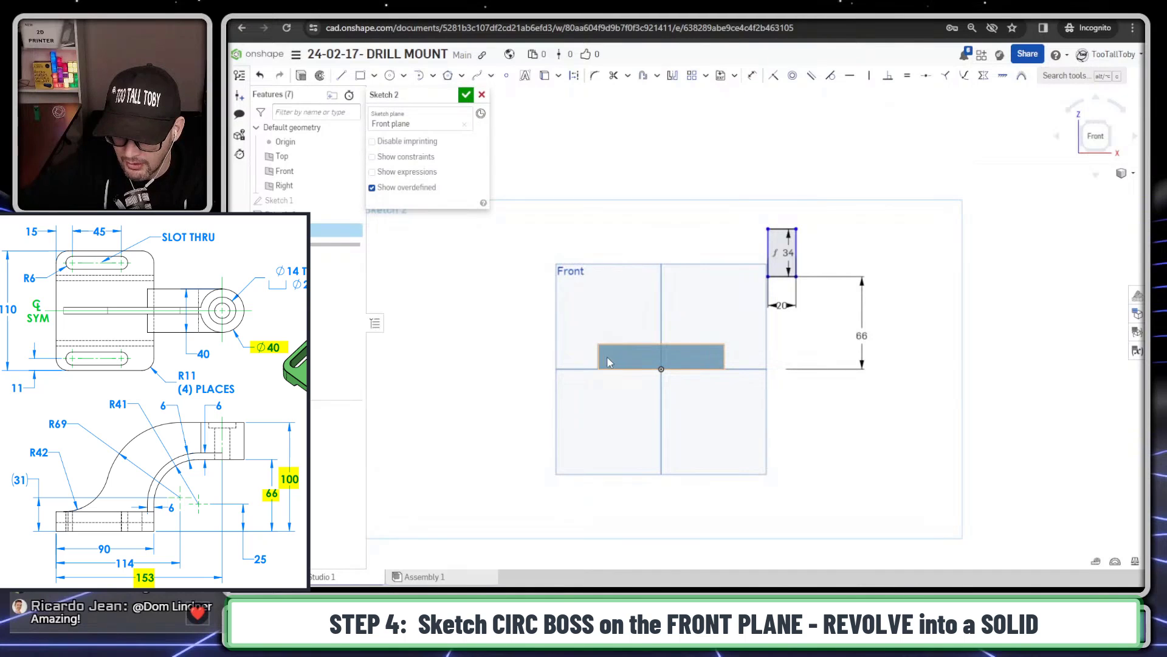
left_click(595, 354)
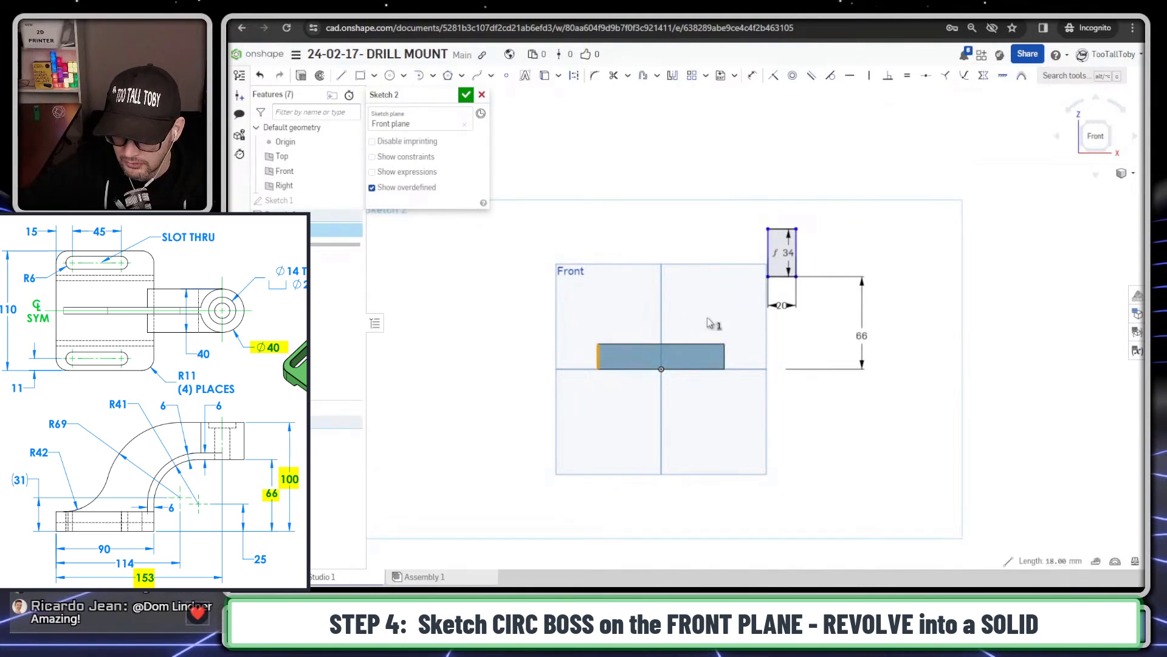
left_click(796, 255)
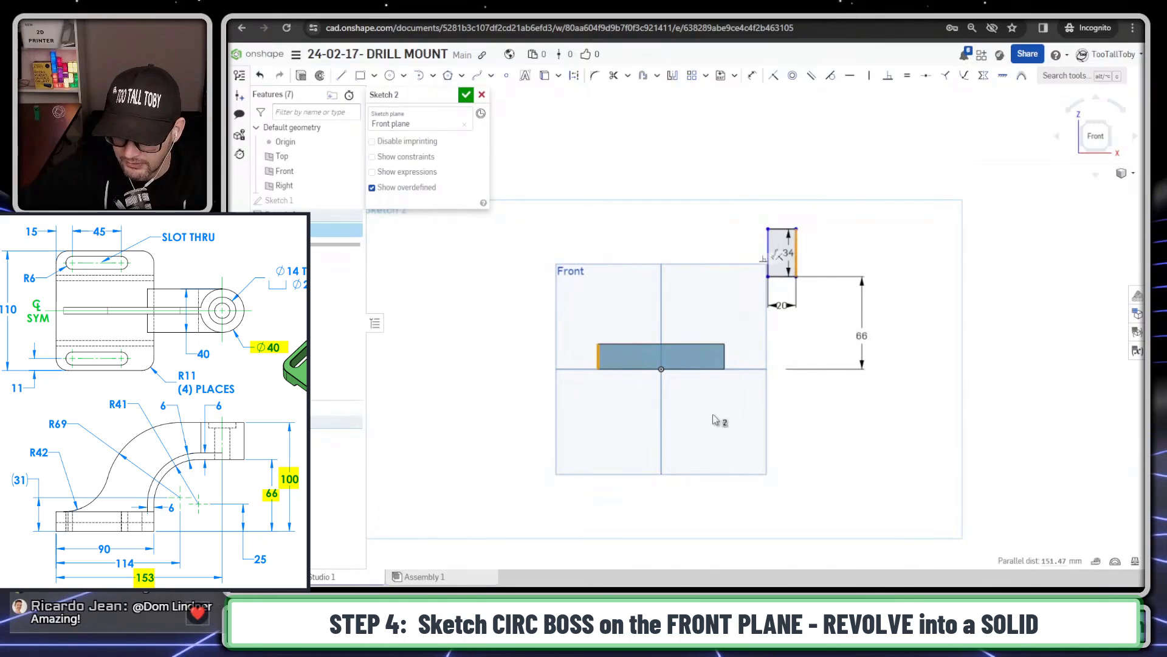
right_click(700, 399)
left_click(748, 419)
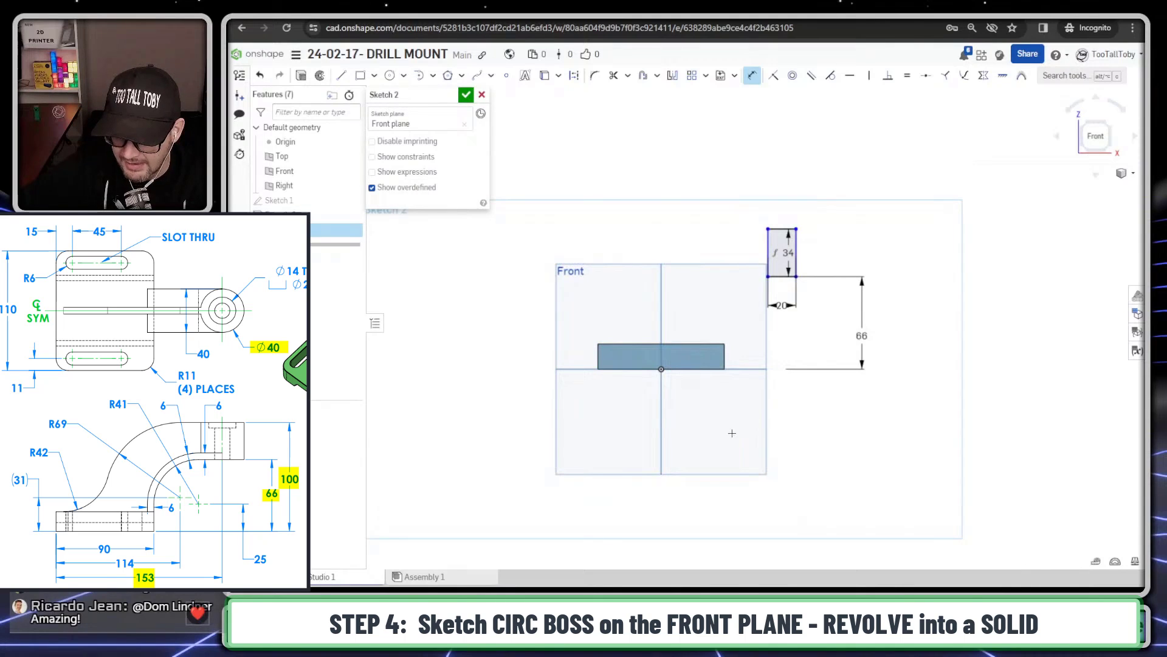
right_click(699, 388)
left_click(750, 415)
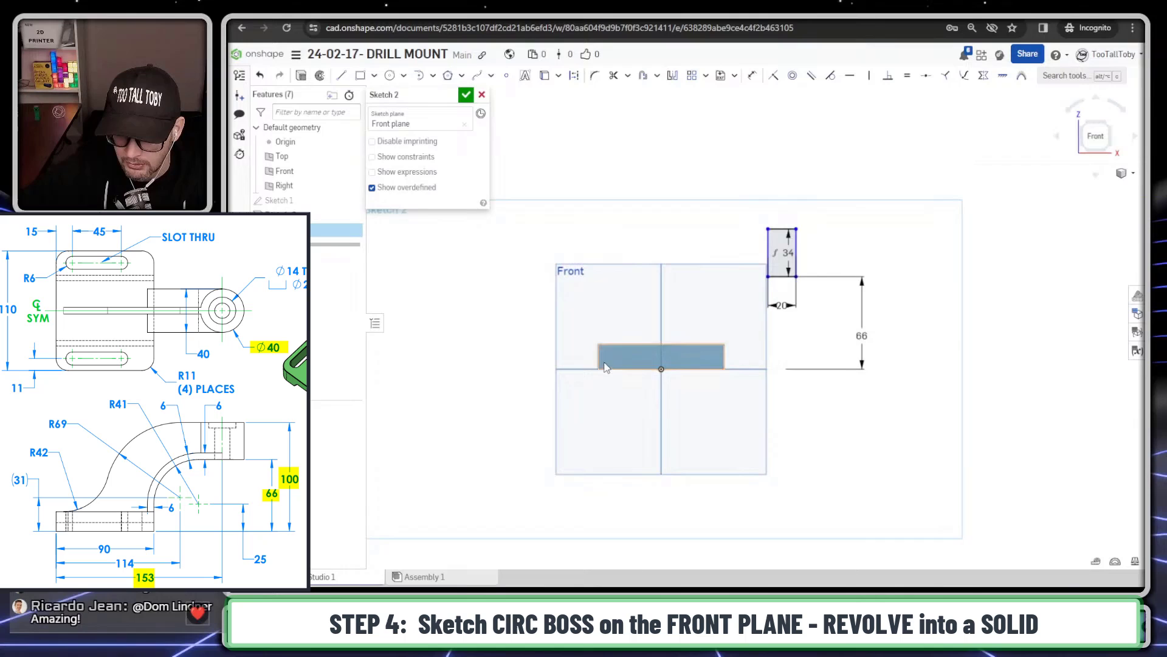
right_click(624, 351)
left_click(671, 382)
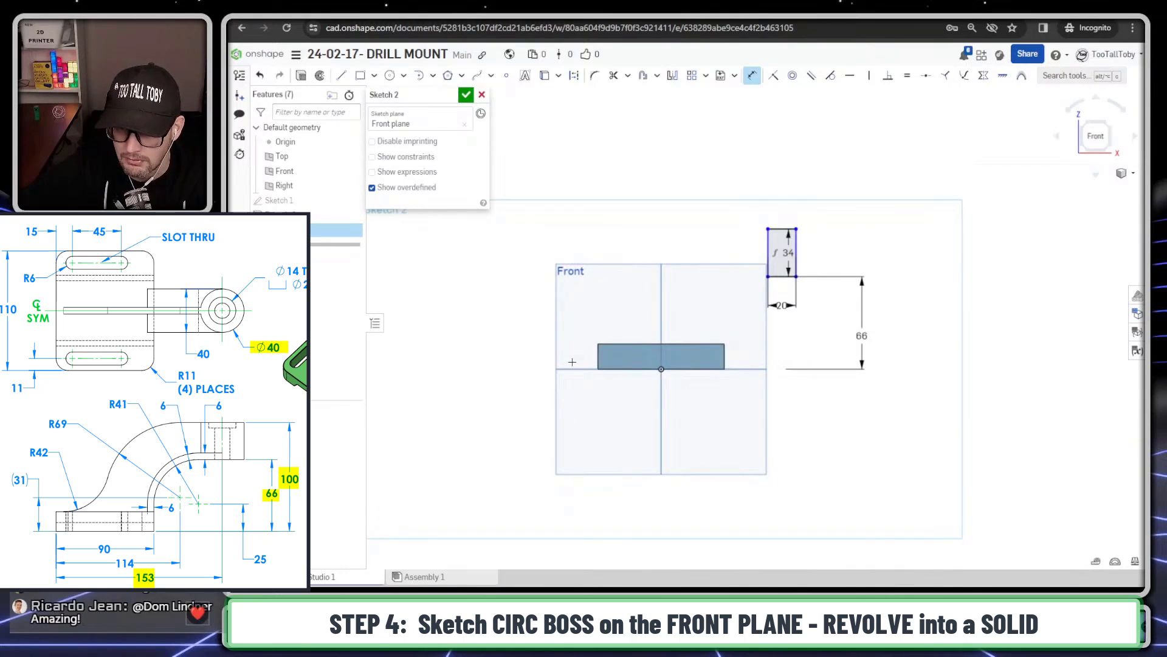
left_click(797, 268)
left_click(598, 358)
left_click(711, 404)
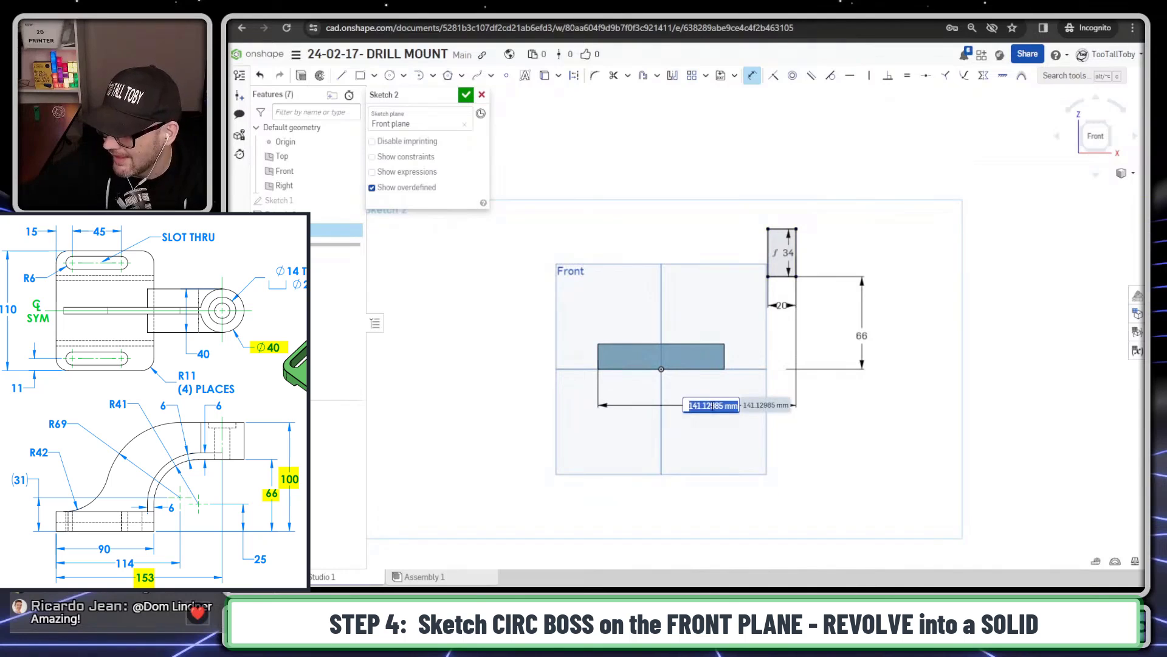
type("153")
key("Return")
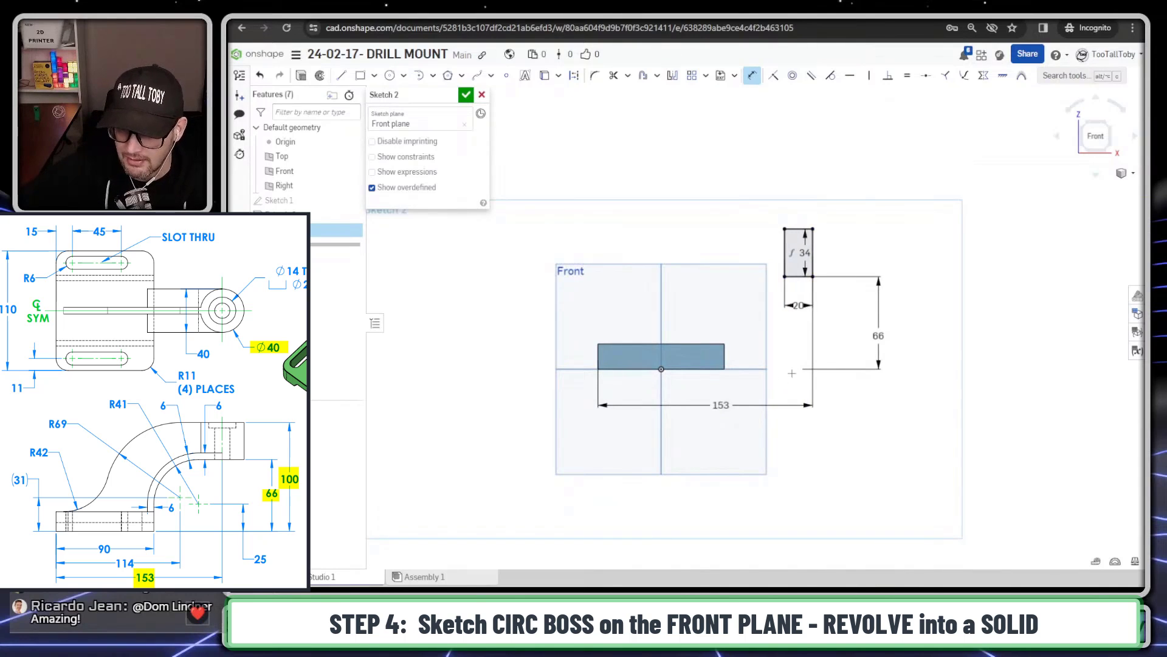
- Revolve the small rectangle about its edge into a cylindrical boss, then bring the reference drawing forward
left_click(747, 369)
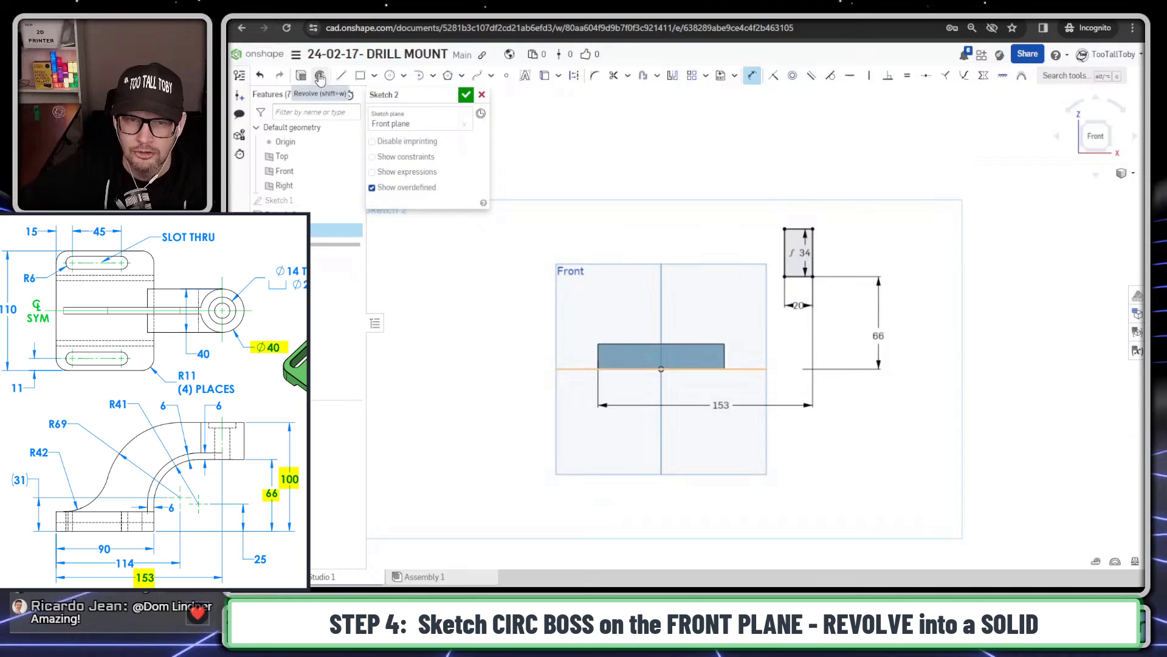
left_click(319, 78)
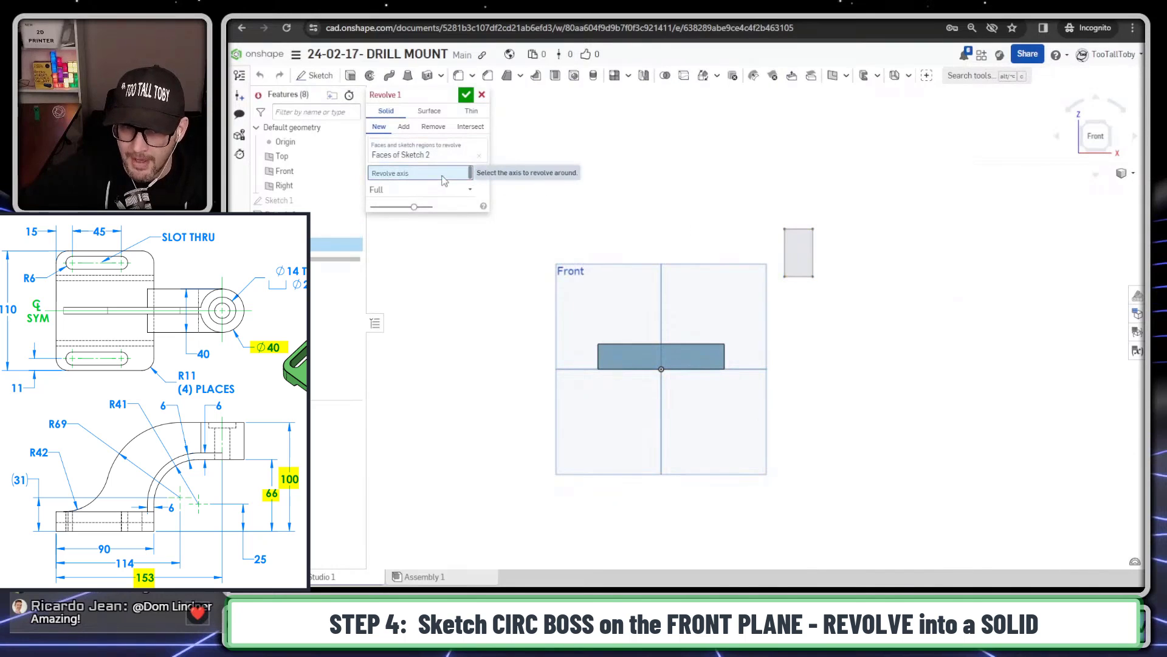
left_click(814, 272)
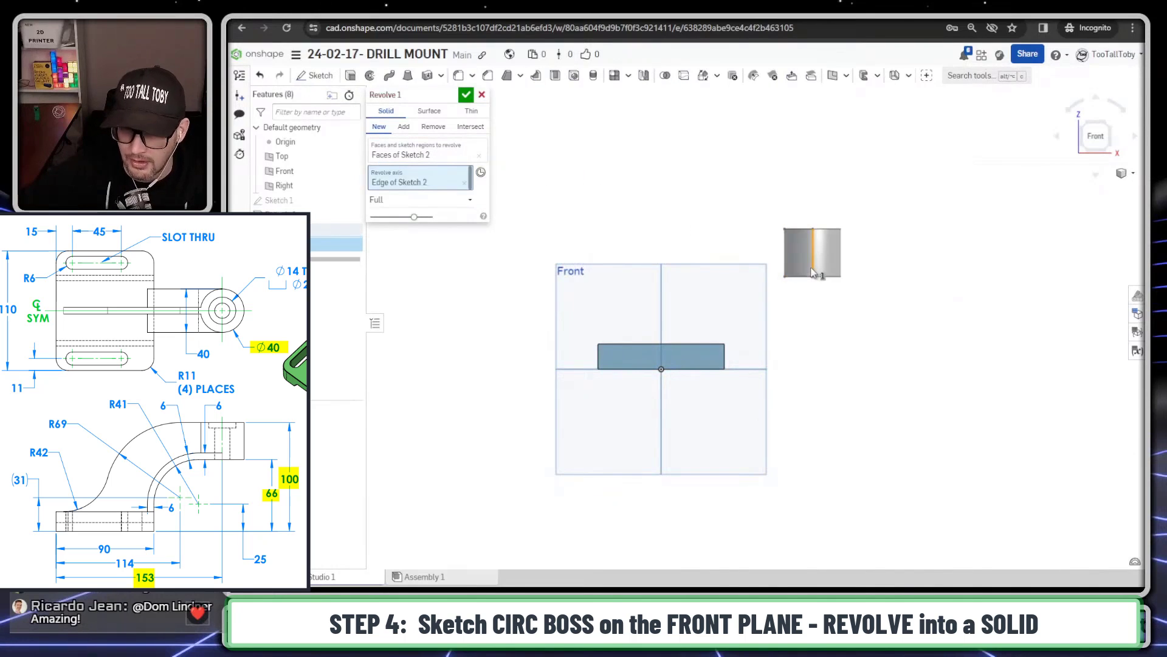
left_click(465, 95)
scroll(638, 200, "down", 2)
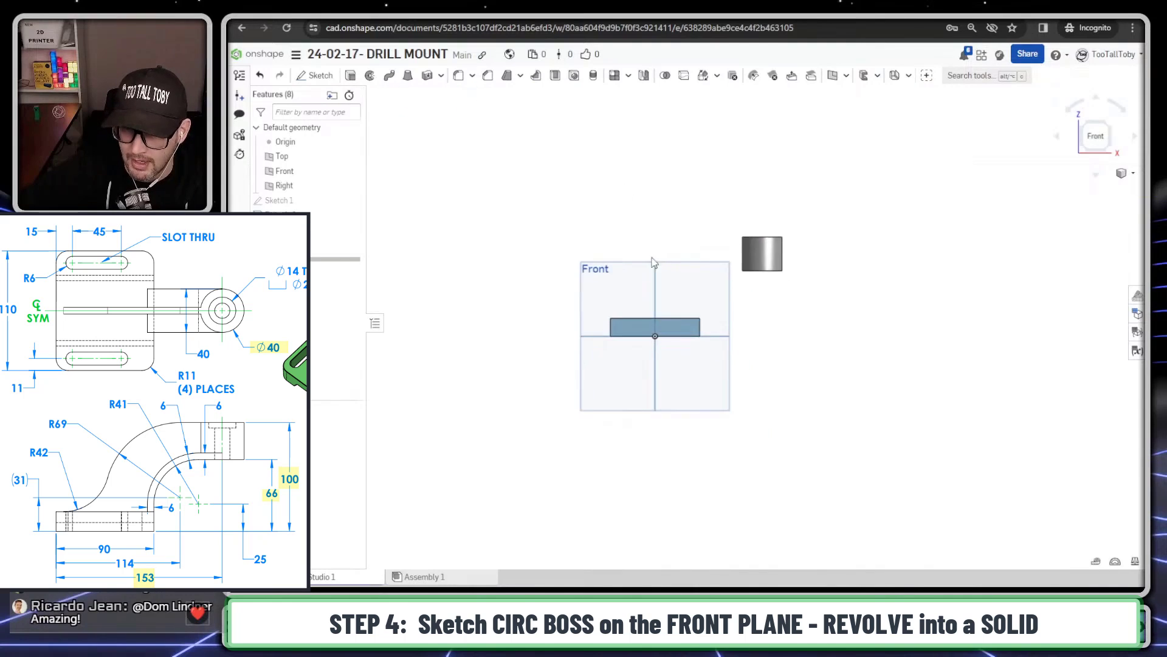
right_click_drag(638, 201, 699, 264)
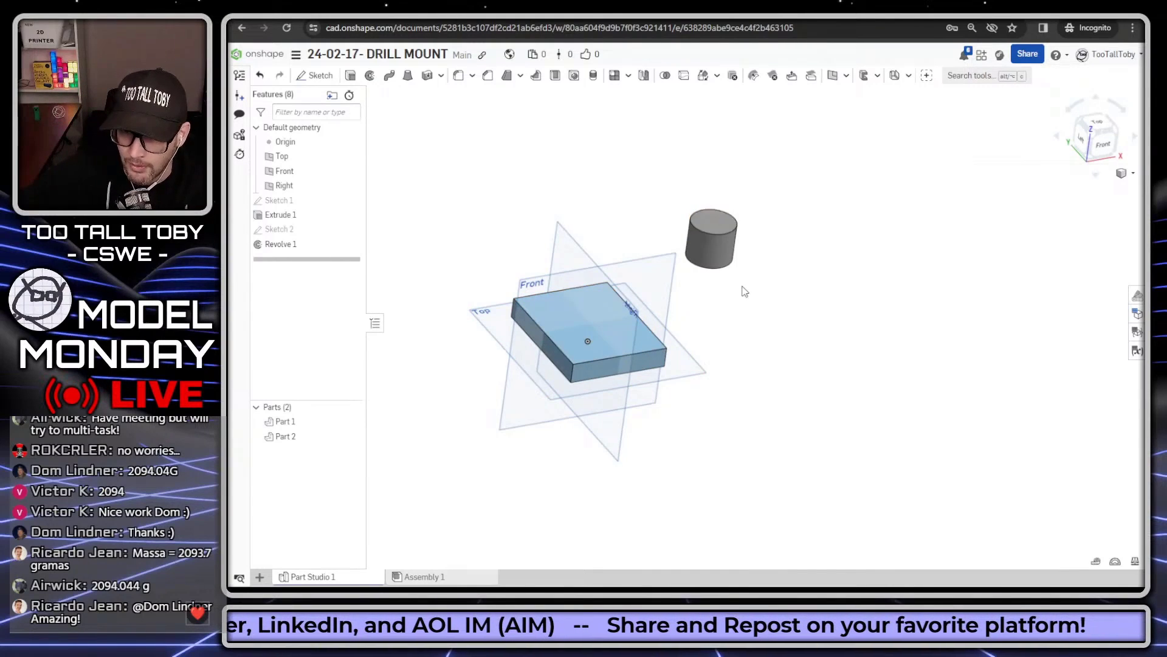
right_click_drag(743, 289, 699, 286)
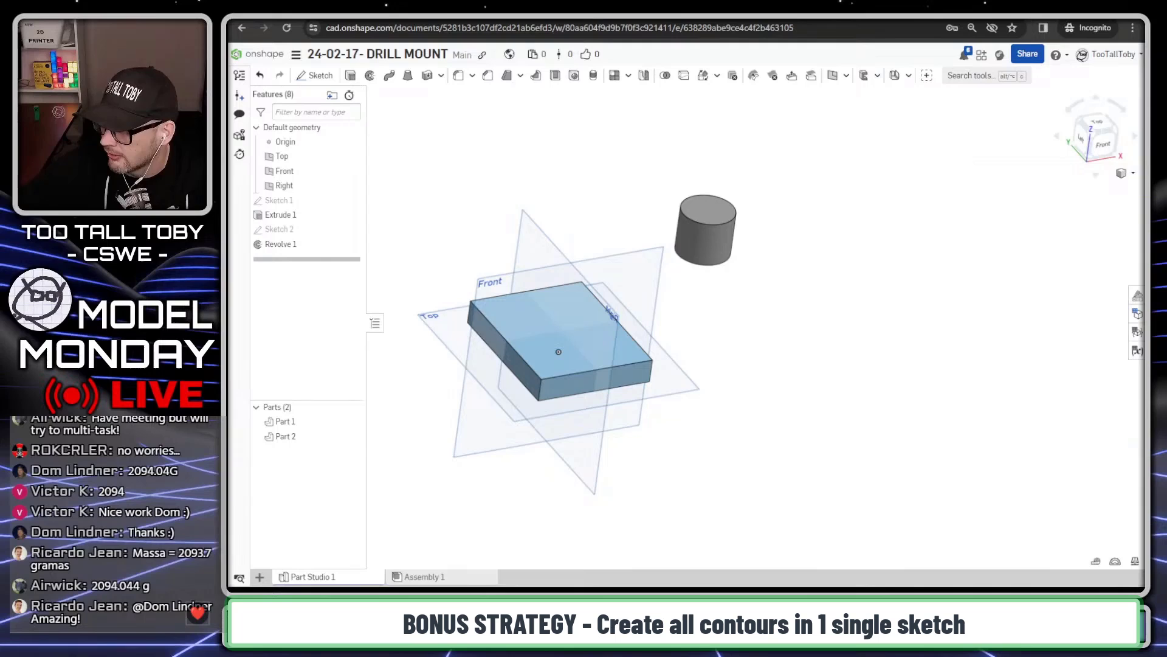
key("alt+Tab")
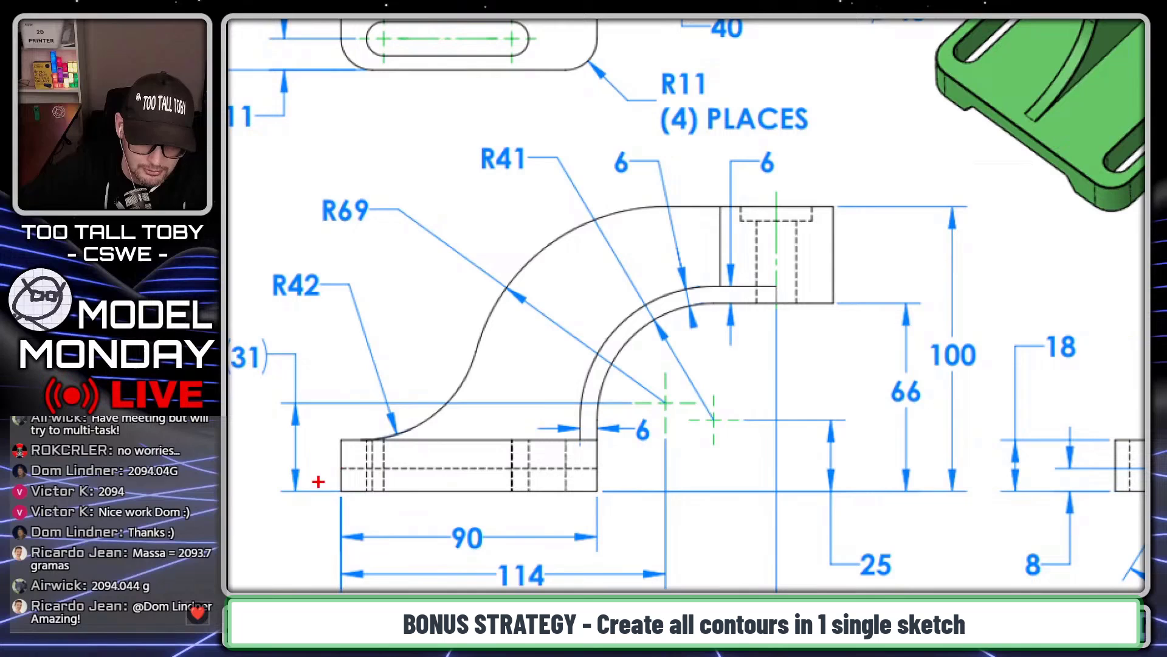
- Trace the base rectangle and curved rib outline in red on the side view, then move the drawing aside
left_click_drag(343, 497, 568, 493)
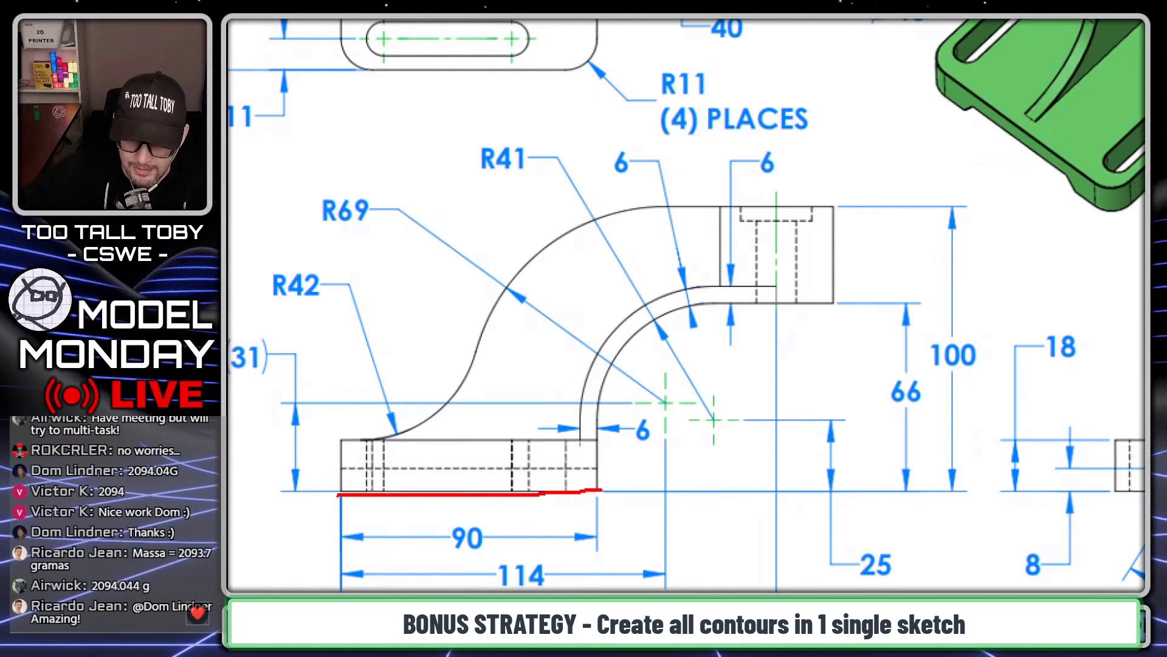
mouse_move(601, 442)
left_mouse_down()
mouse_move(380, 434)
mouse_move(337, 489)
left_mouse_up()
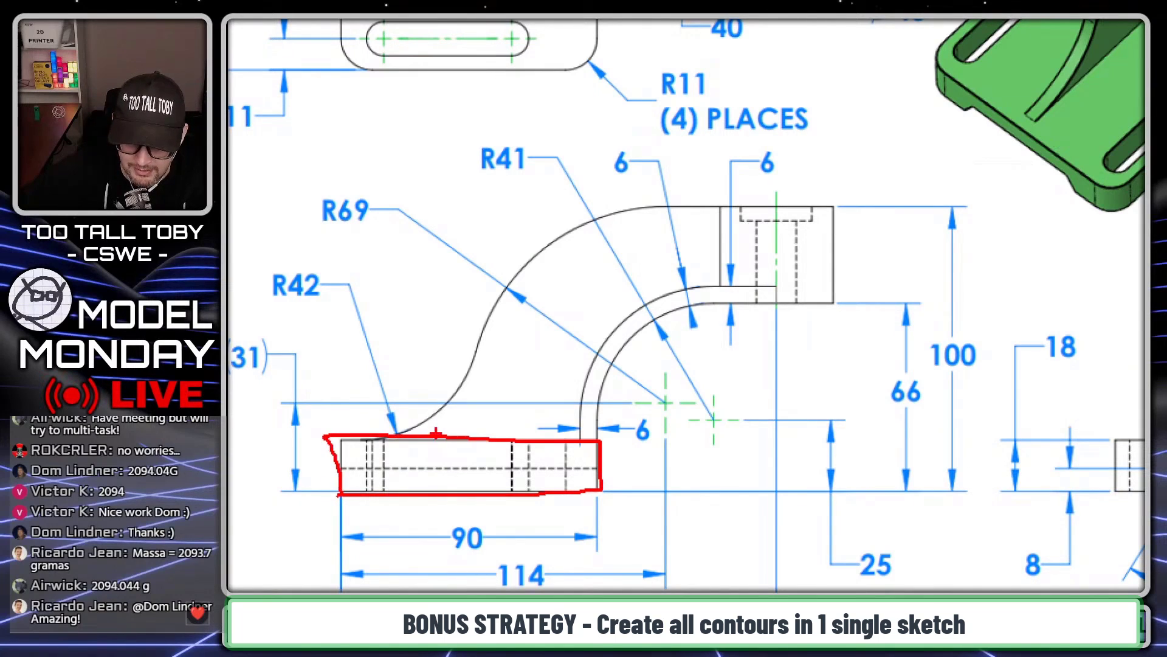
mouse_move(461, 436)
left_mouse_down()
mouse_move(489, 295)
mouse_move(566, 231)
mouse_move(675, 207)
mouse_move(836, 204)
mouse_move(838, 309)
mouse_move(722, 299)
mouse_move(659, 308)
mouse_move(588, 425)
mouse_move(588, 450)
left_mouse_up()
mouse_move(784, 287)
left_mouse_down()
mouse_move(720, 289)
mouse_move(603, 345)
mouse_move(571, 465)
left_mouse_up()
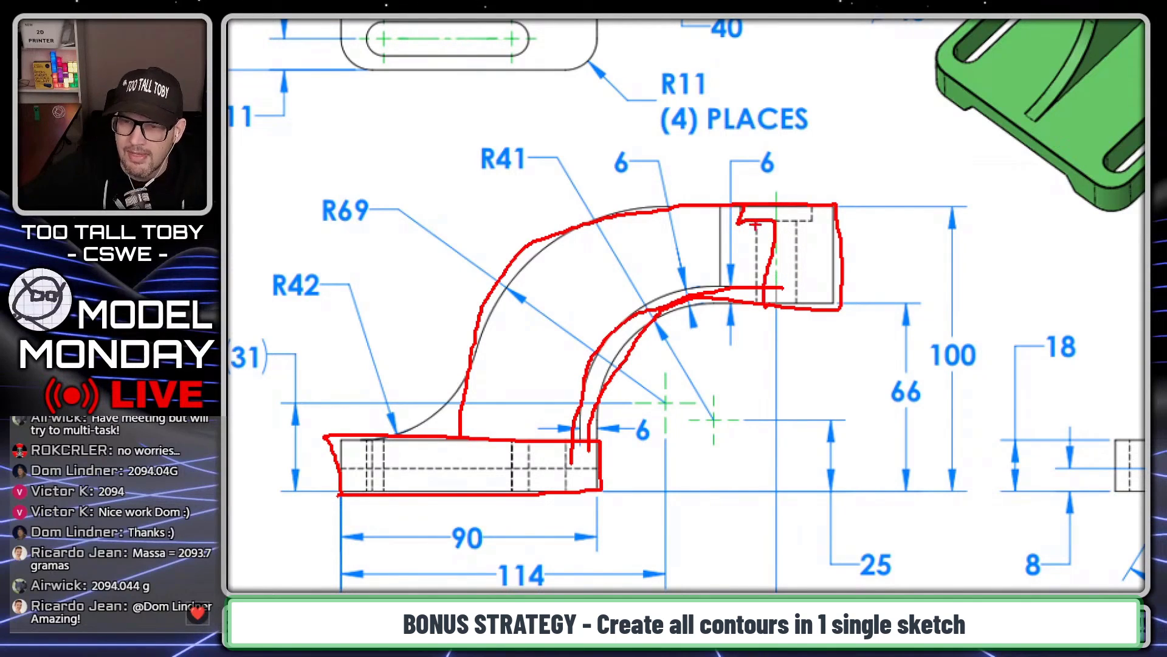
left_click_drag(755, 225, 753, 279)
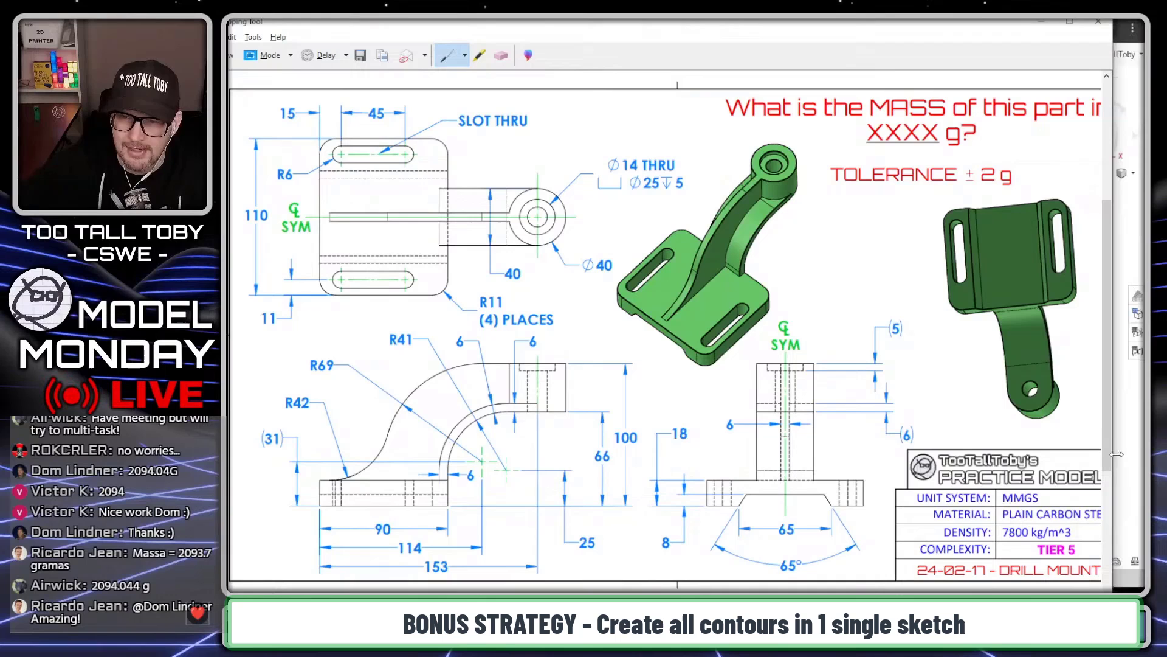
left_click_drag(655, 30, 1146, 31)
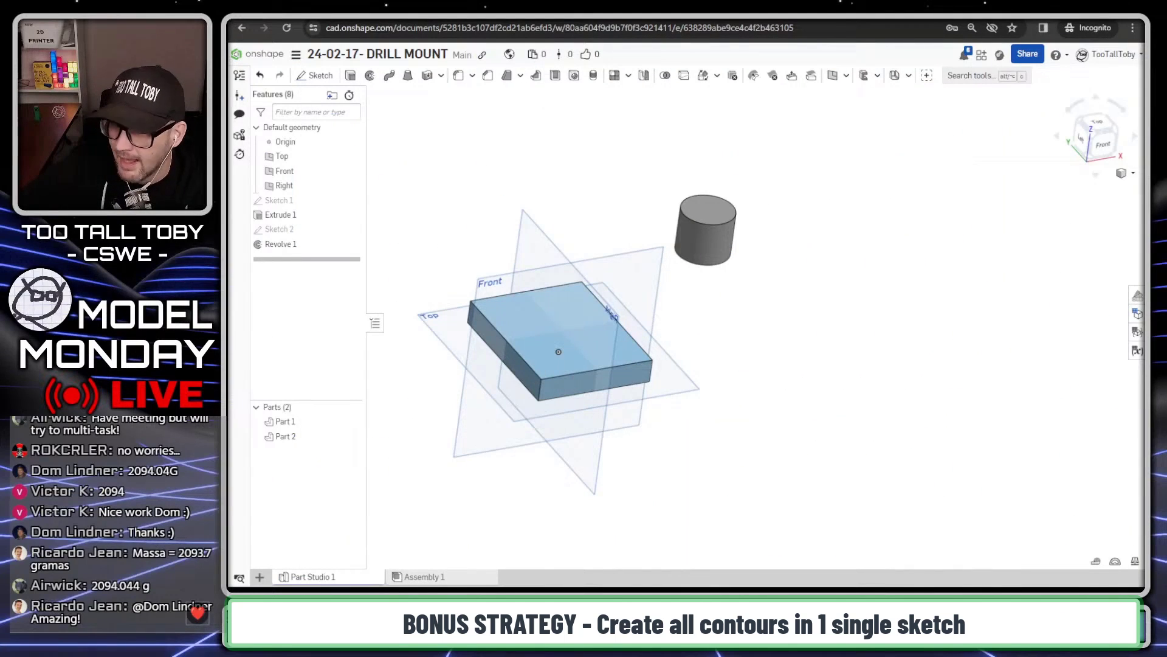
- Start Sketch 3 on the Front plane and make Sketch 2 visible again
left_click(611, 256)
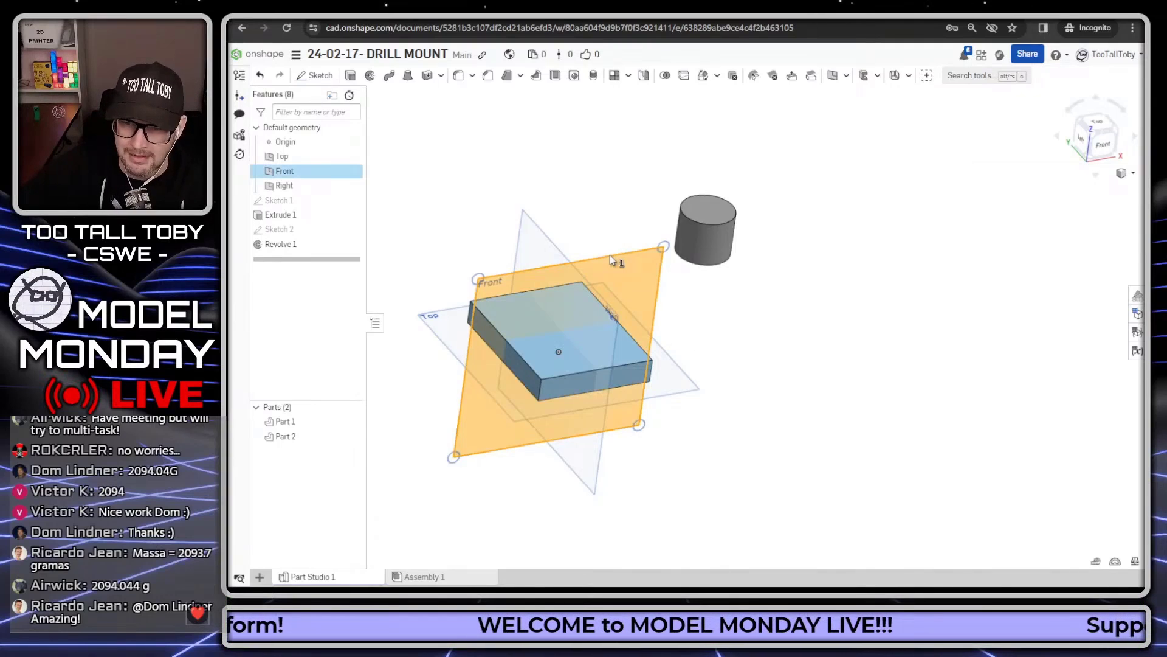
key("s")
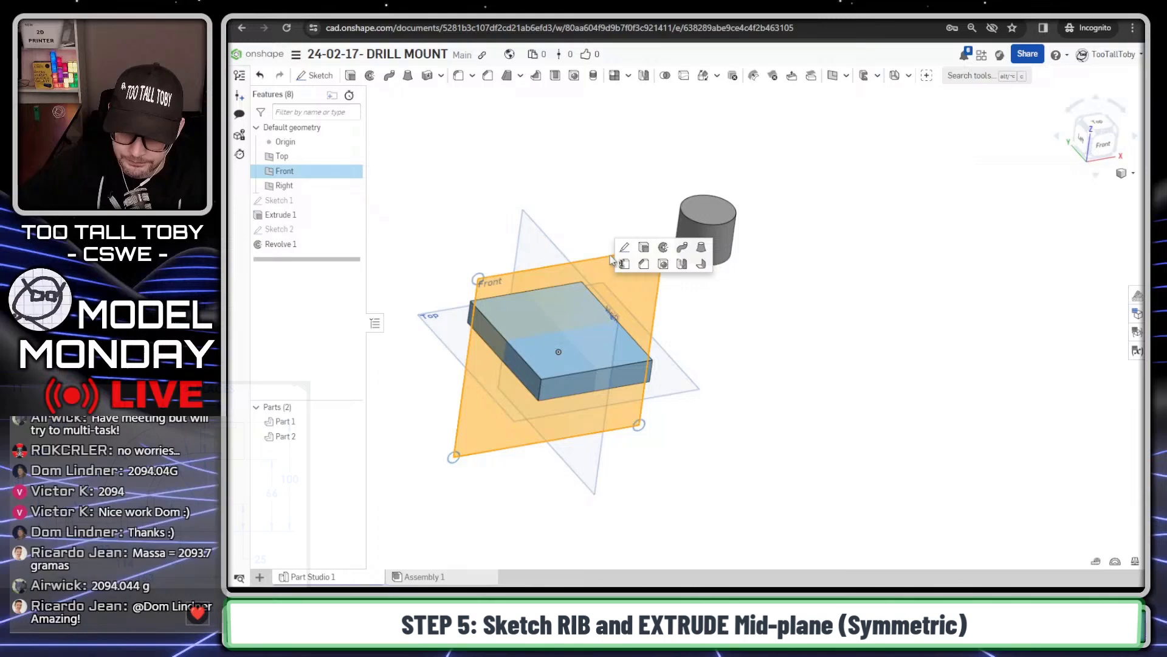
left_click(625, 248)
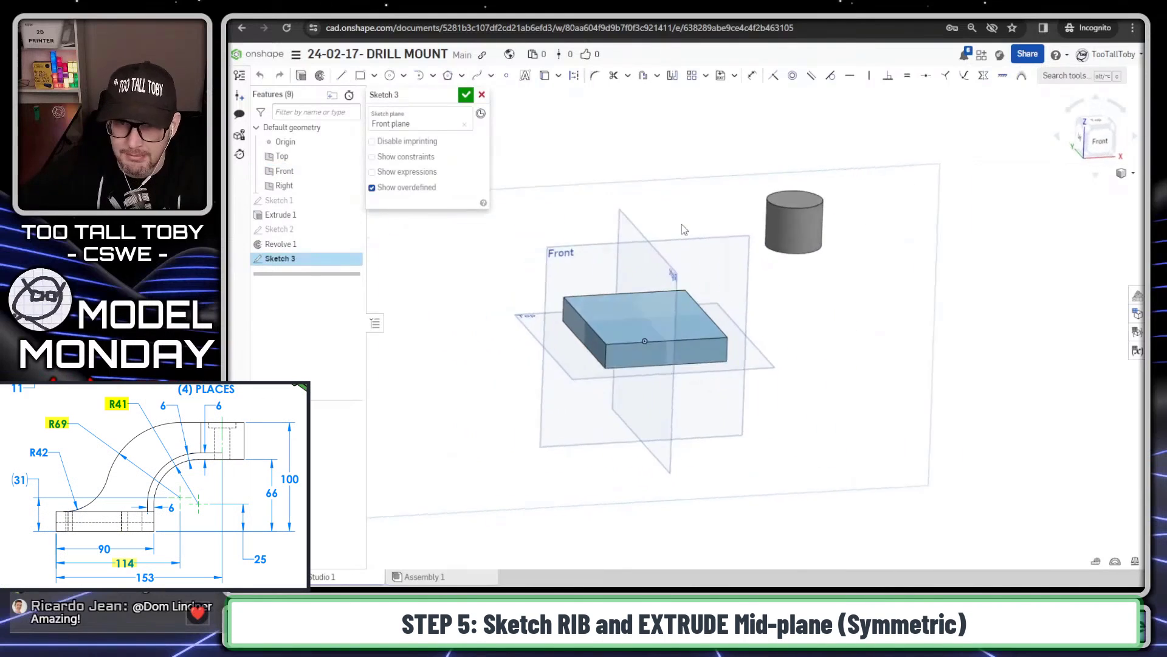
key("s")
left_click(842, 169)
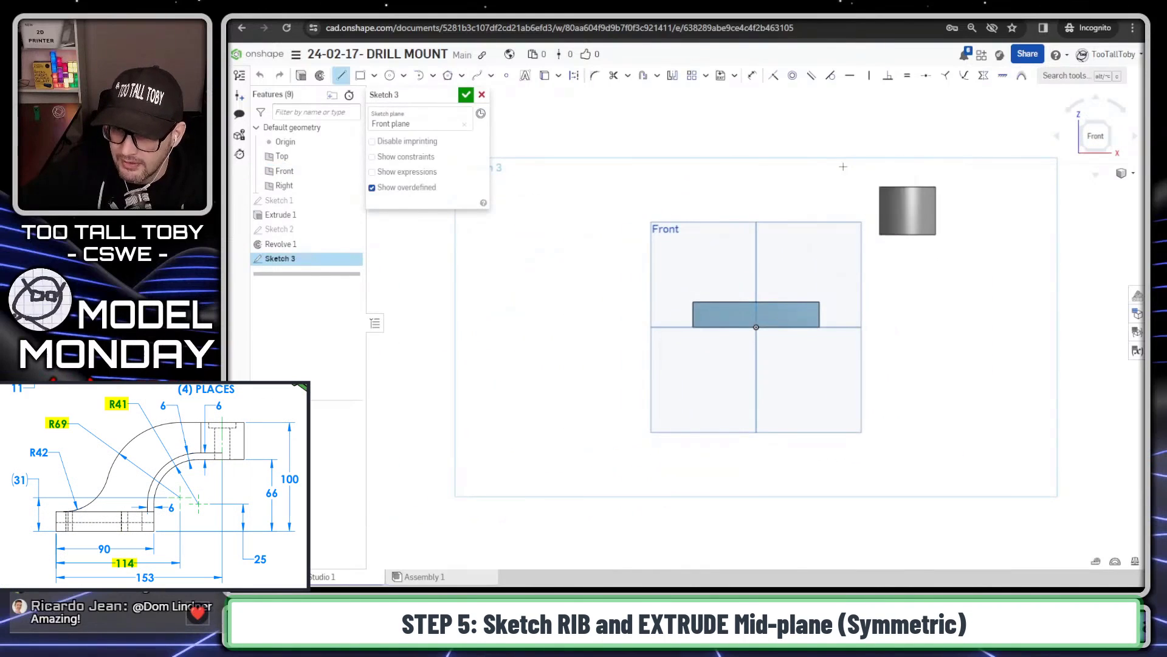
key("Escape")
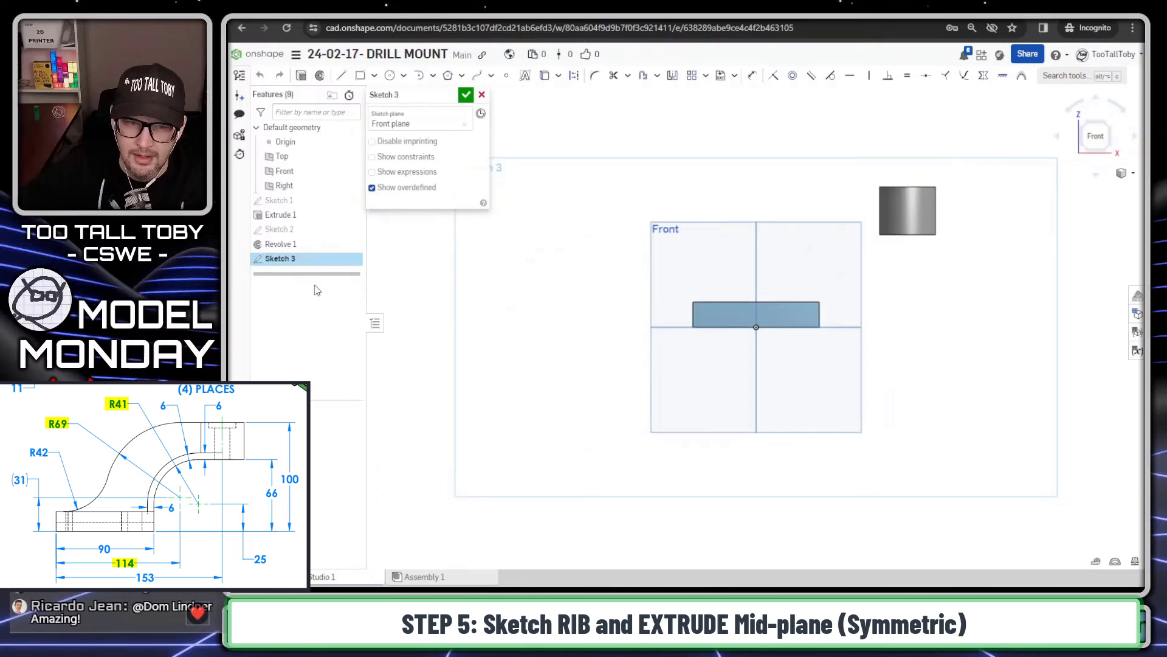
right_click(276, 235)
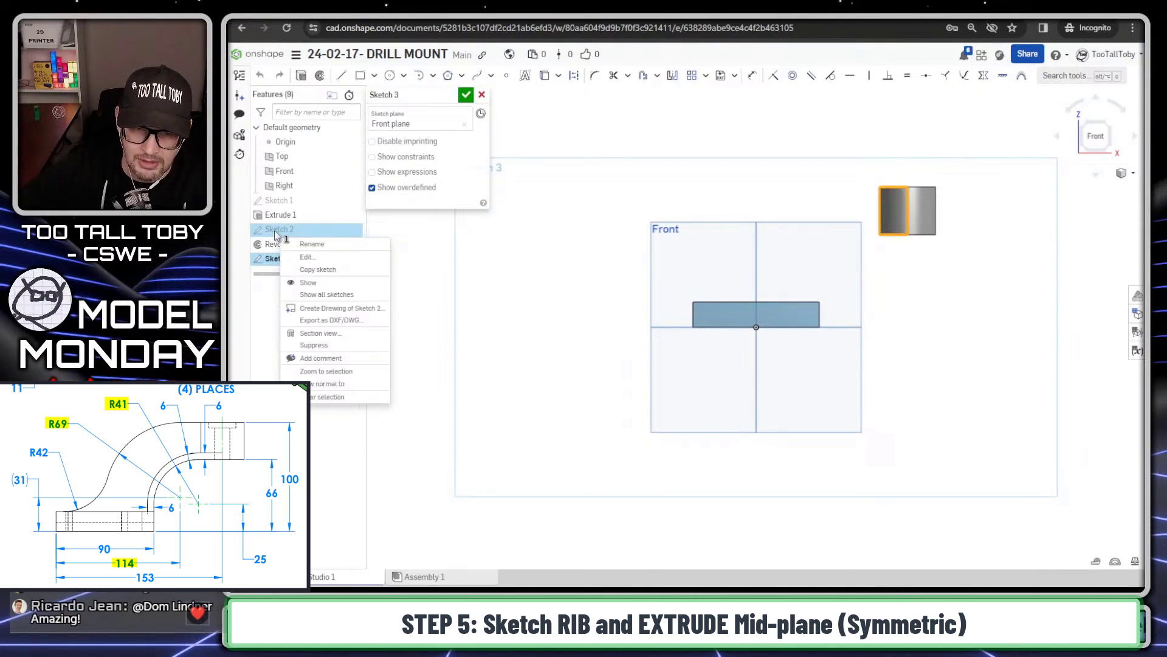
left_click(315, 286)
scroll(937, 258, "up", 4)
- Draw a 34.34 line left from the cylinder's bottom centre, a tangent arc, and a vertical line to the base corner
key("s")
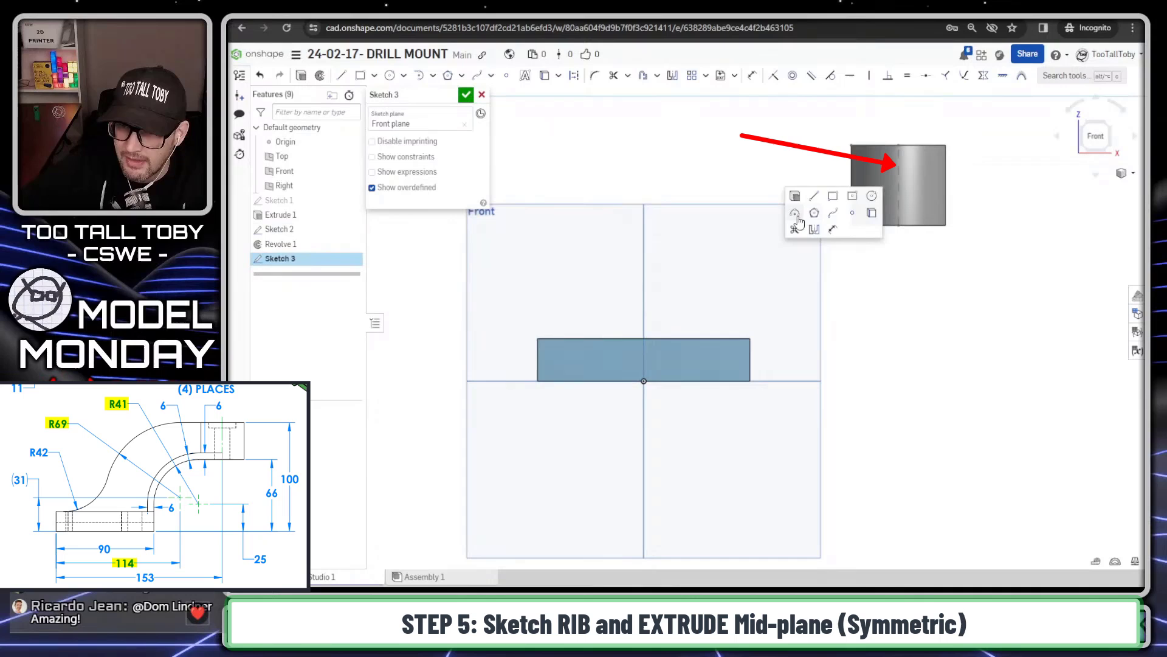
left_click(813, 193)
left_click(898, 225)
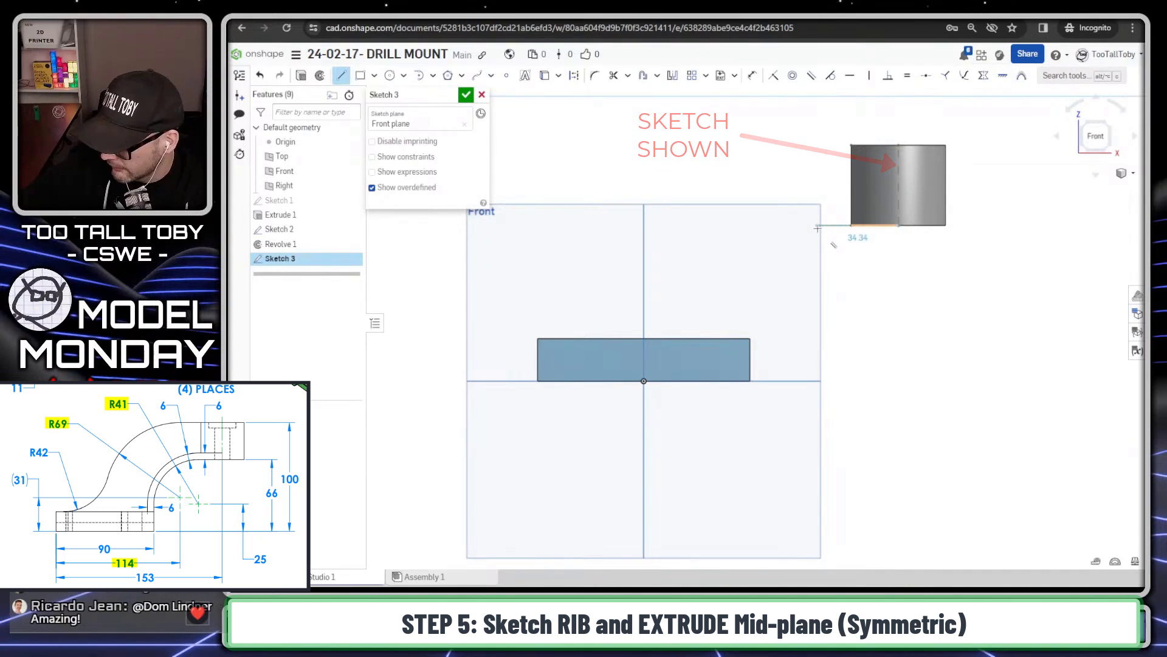
left_click(815, 226)
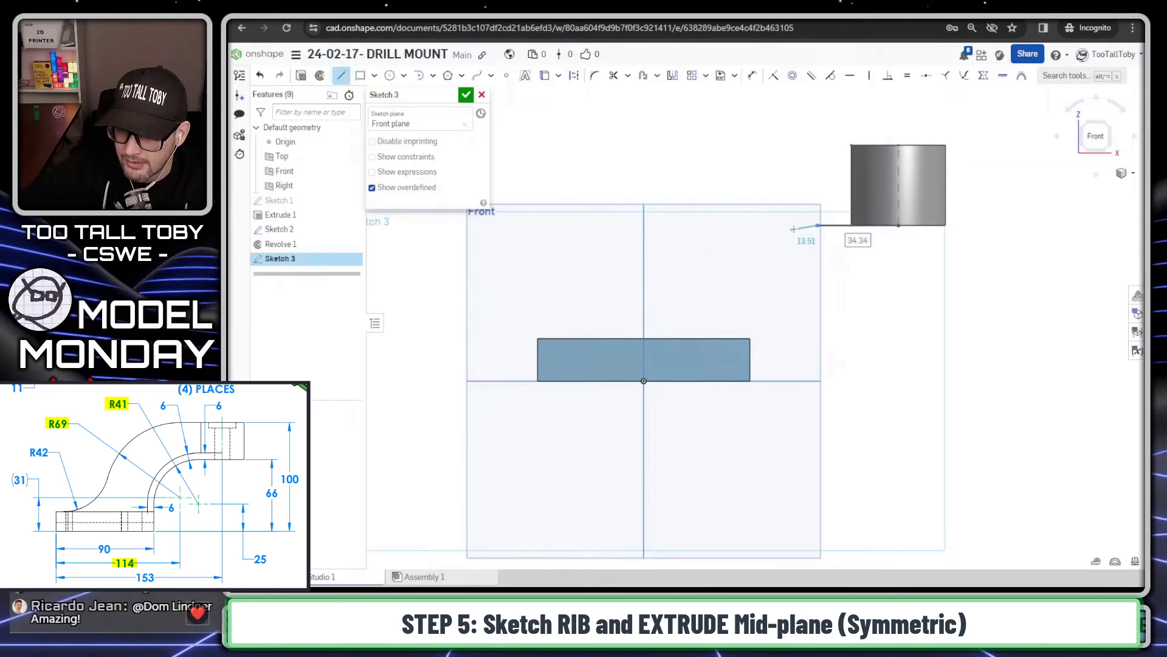
key("t")
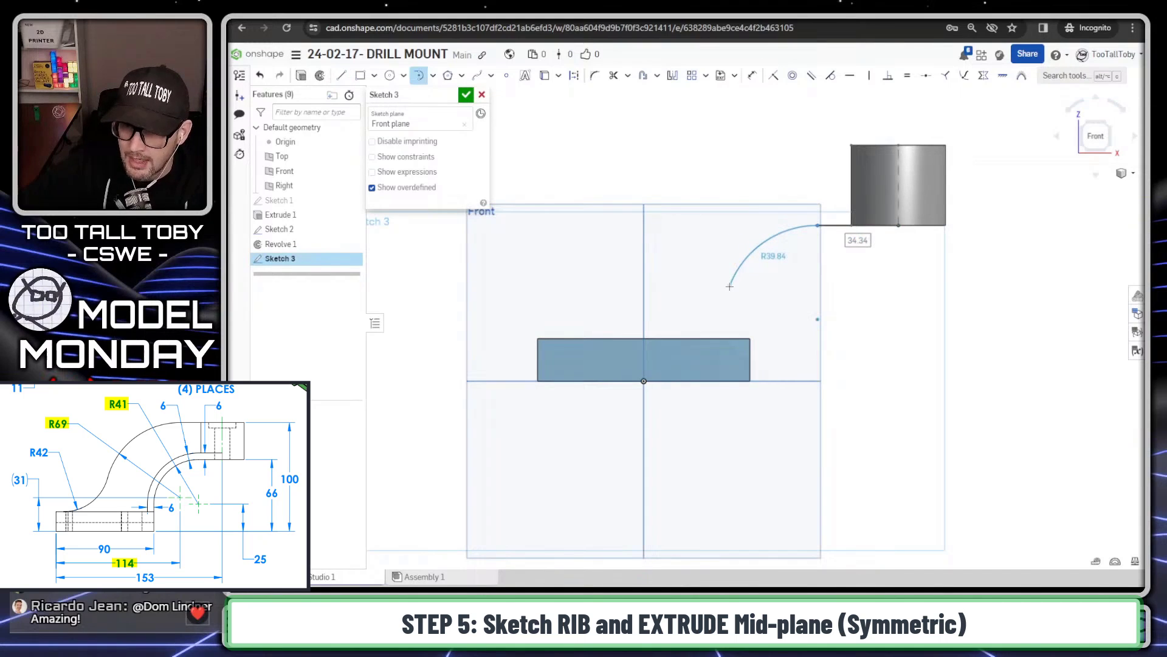
left_click(730, 286)
key("l")
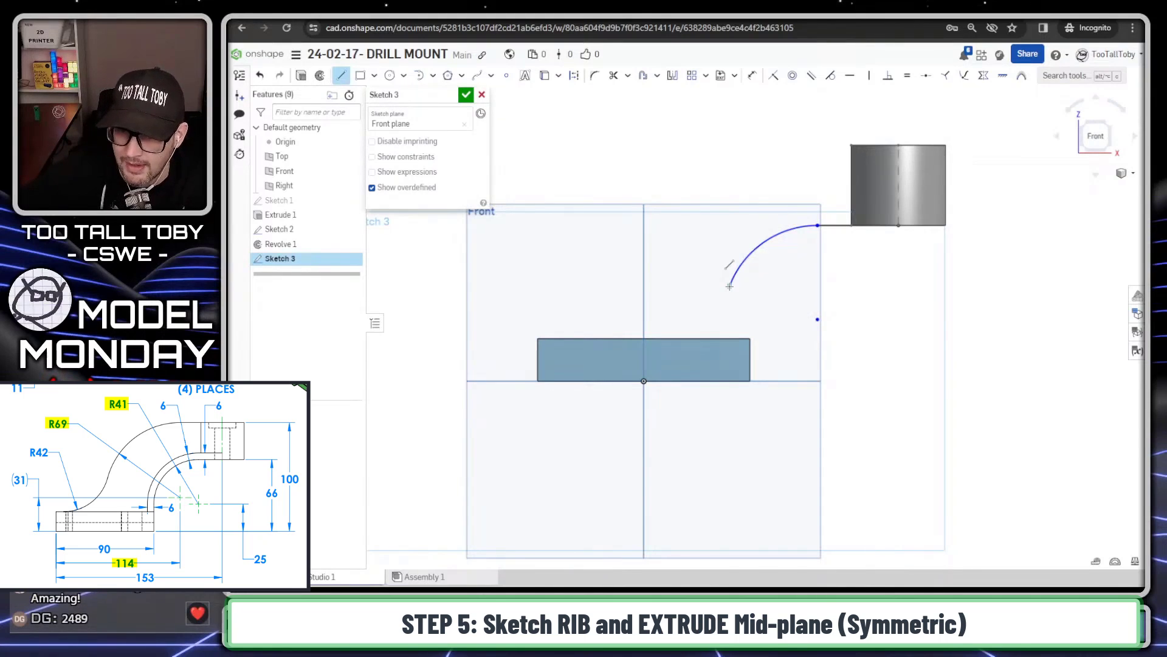
left_click(730, 286)
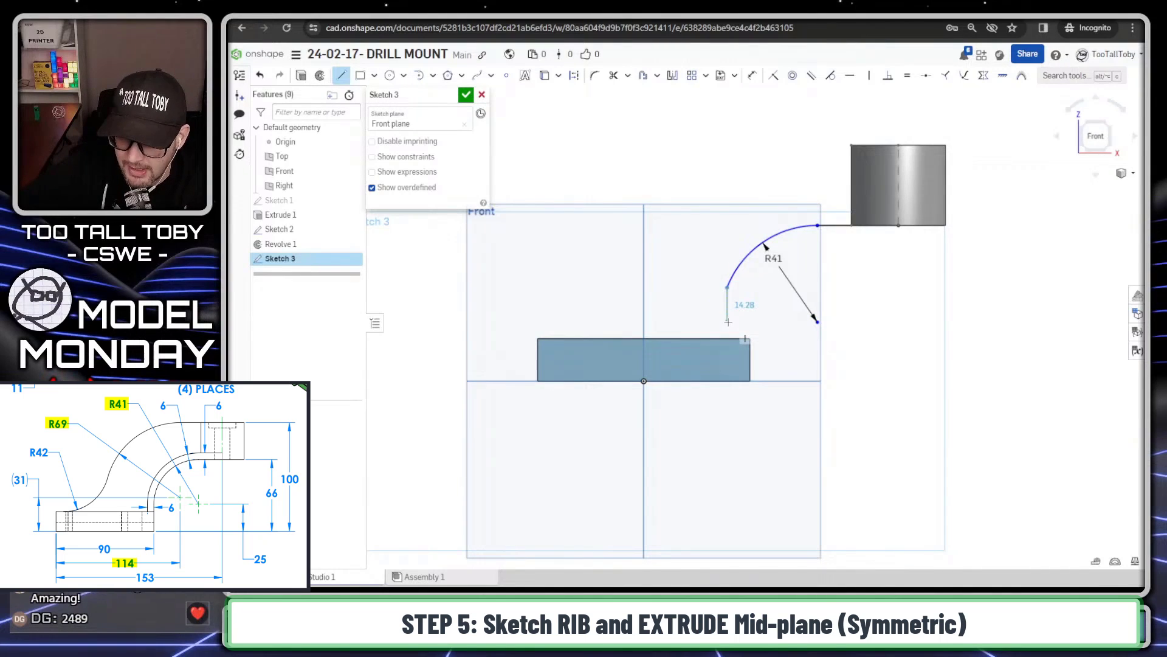
left_click(754, 340)
- Make the vertical line coincident with the base corner and tangent to the R41 arc
left_click_drag(755, 345, 755, 339)
left_click(756, 332)
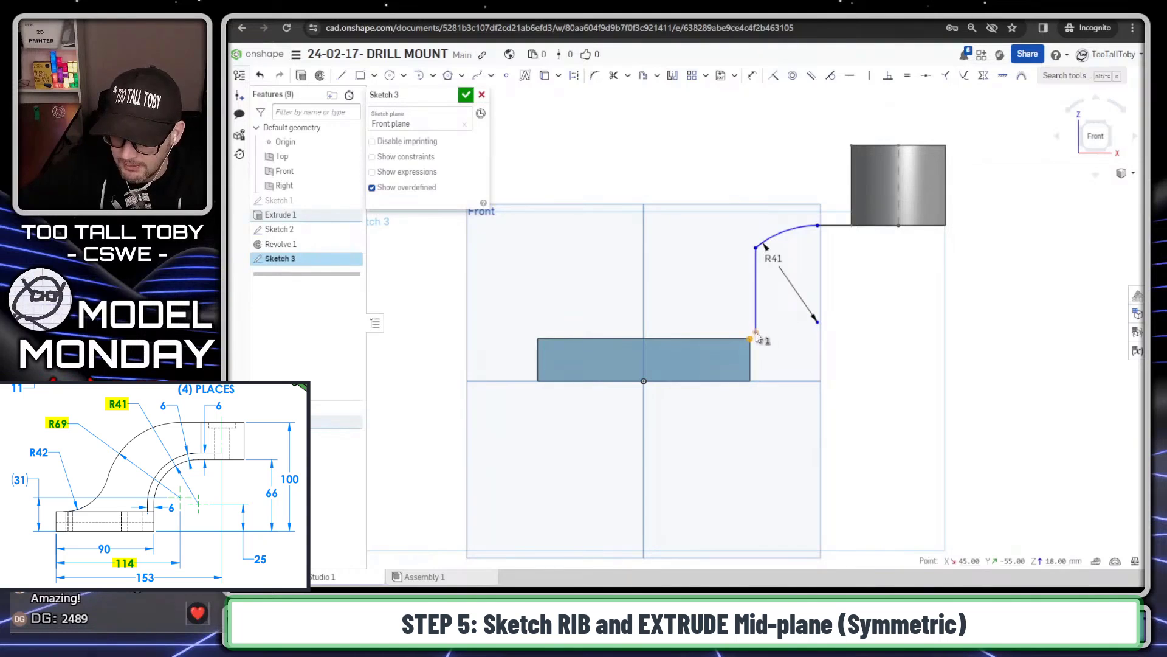
key("i")
left_click_drag(750, 255, 752, 315)
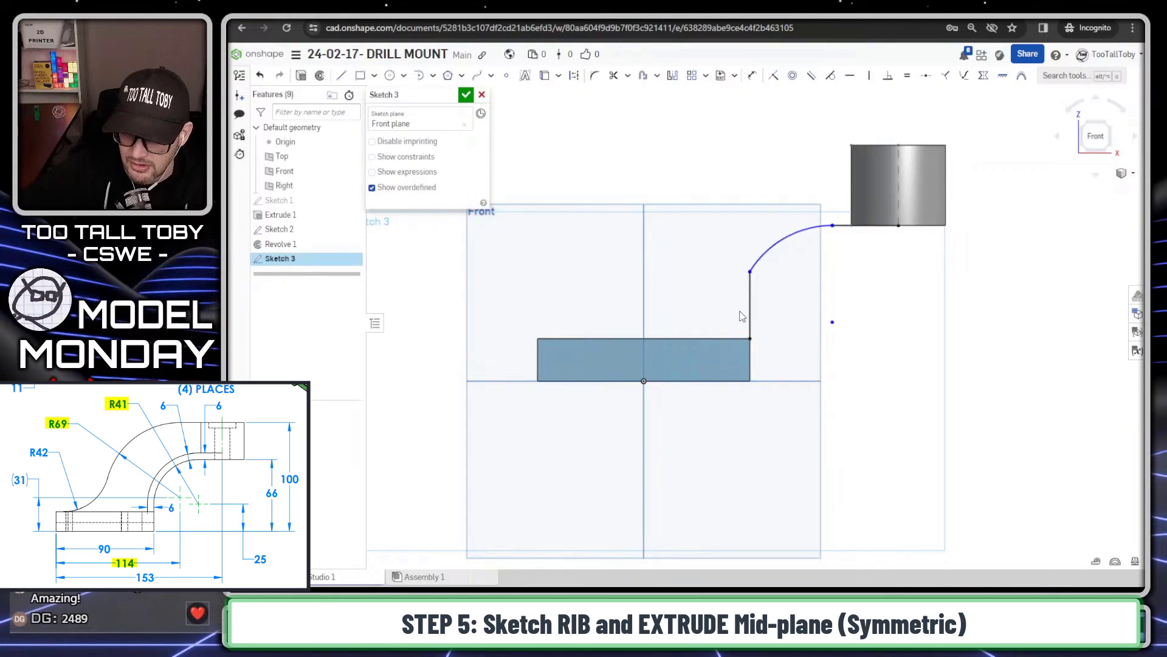
left_click(750, 322)
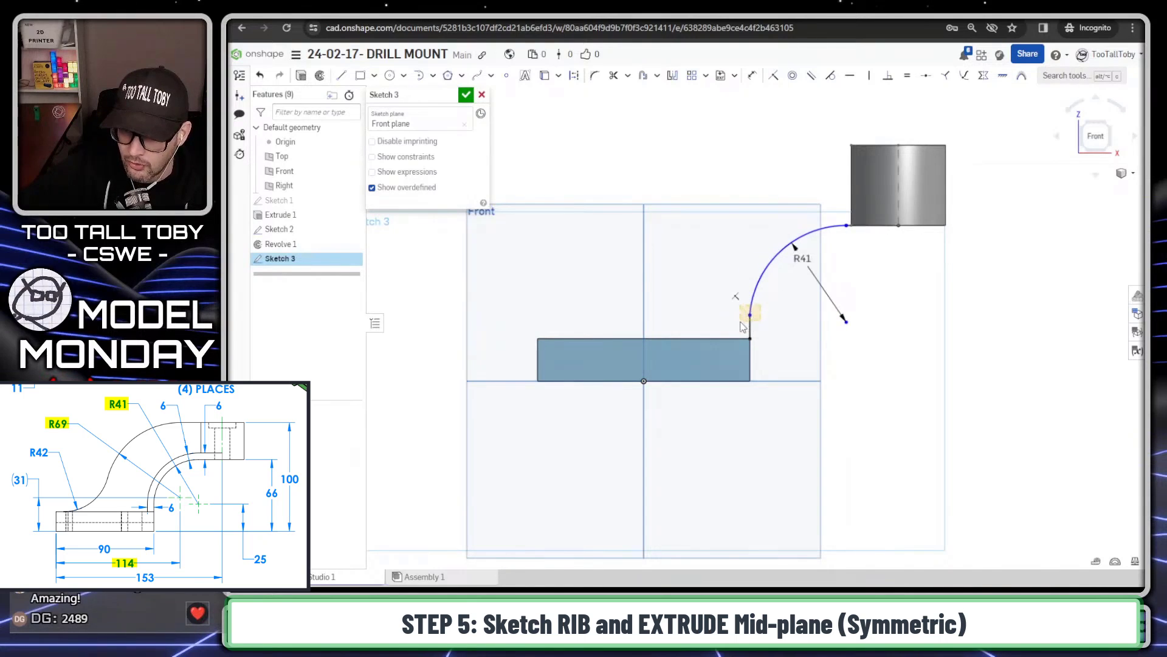
left_click(752, 305)
key("t")
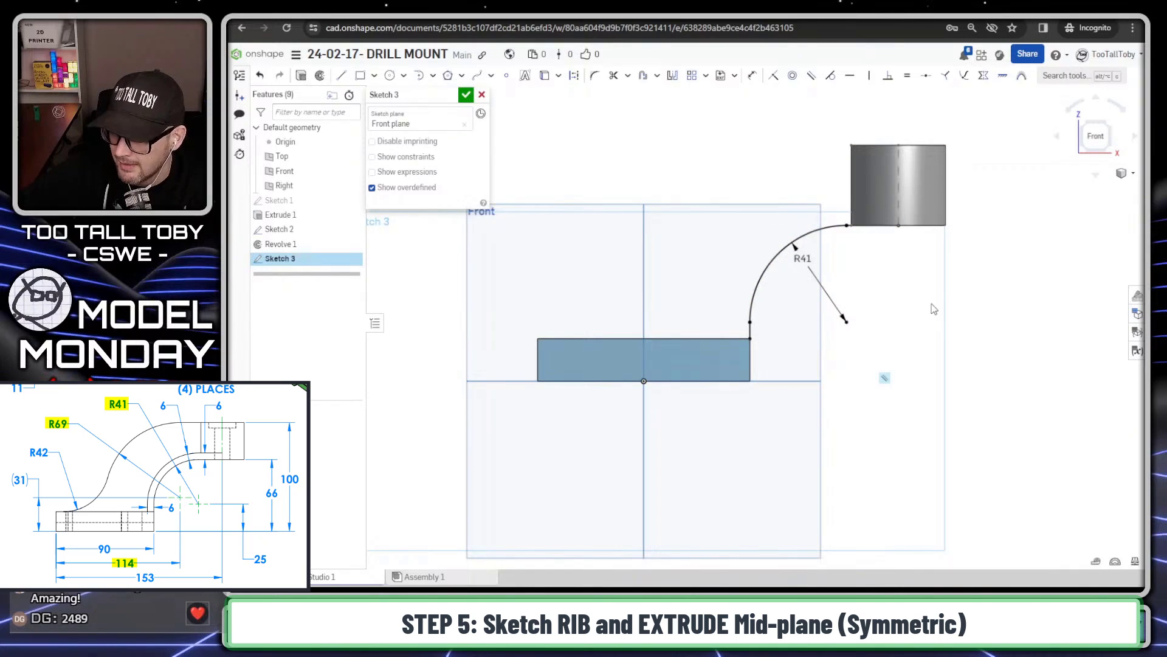
- Draw the outer rib outline: top line, R69 tangent arc, vertical line down, closing at the inner arc
key("s")
left_click(963, 295)
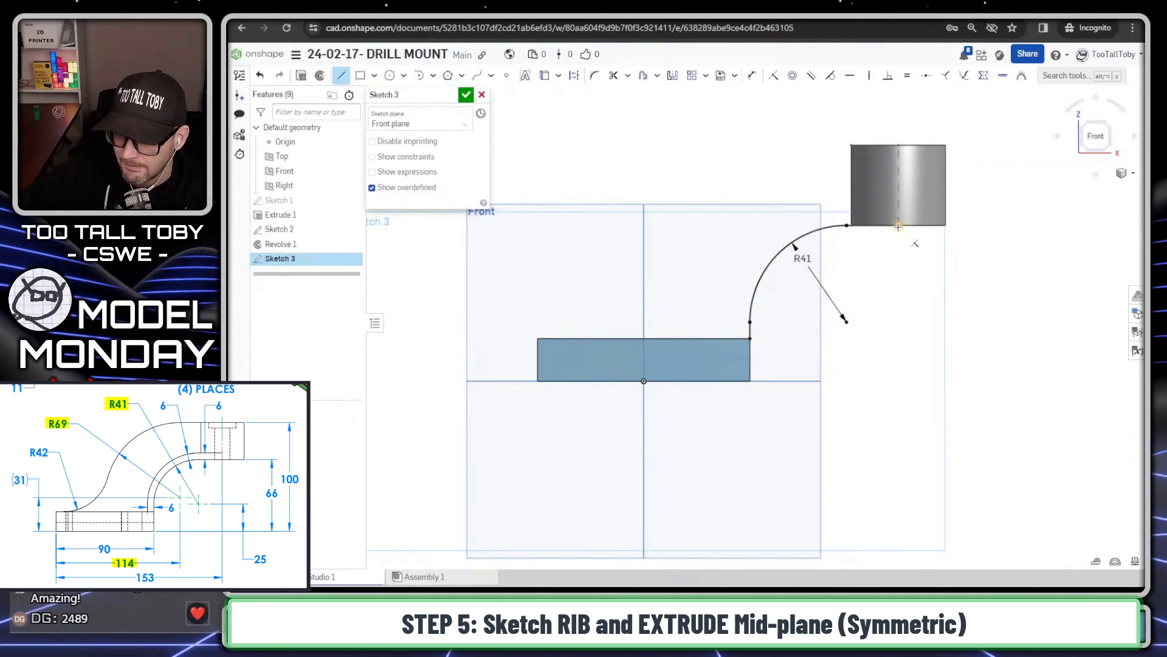
left_click(899, 226)
left_click(898, 146)
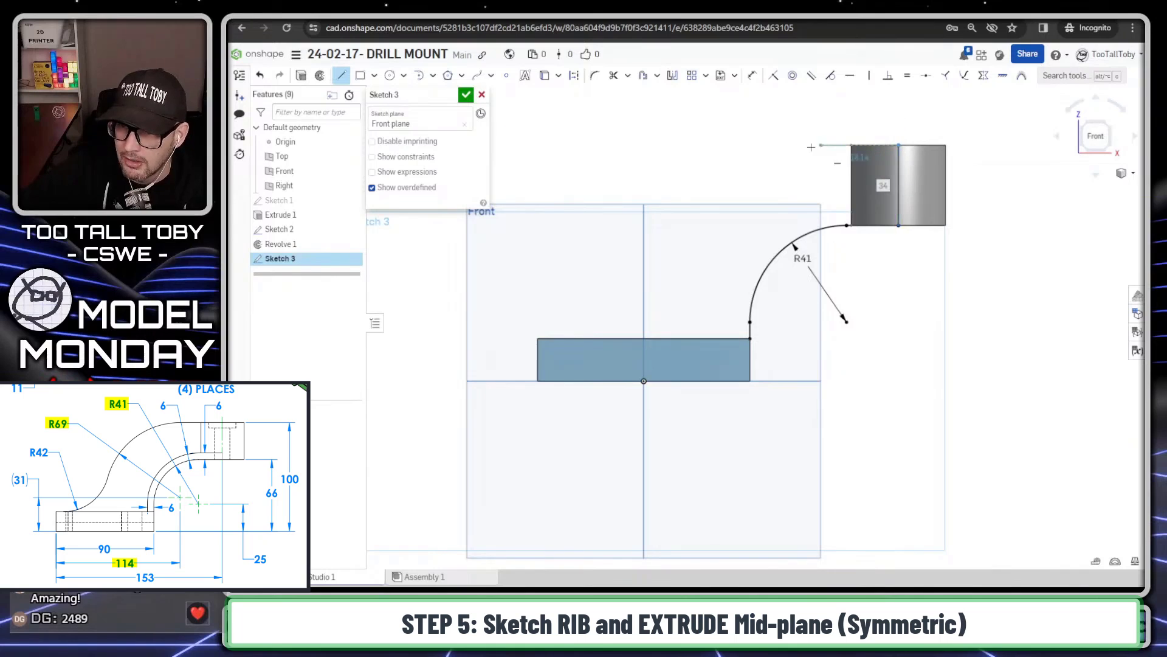
left_click(783, 146)
key("g")
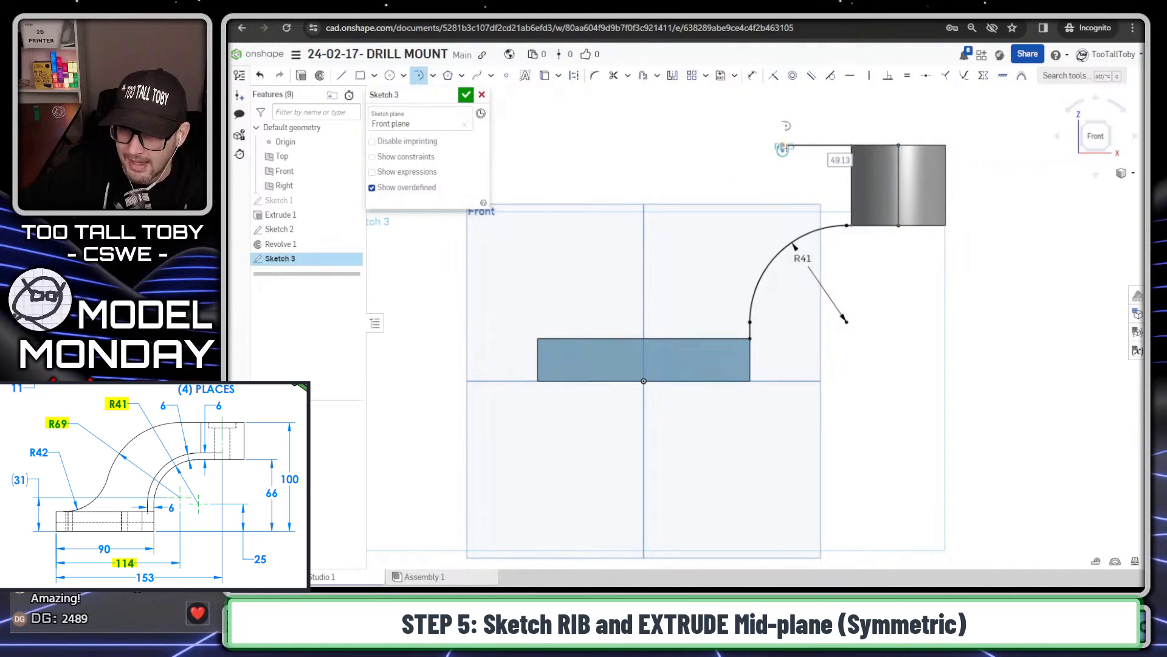
left_click(783, 146)
left_click(592, 266)
key("l")
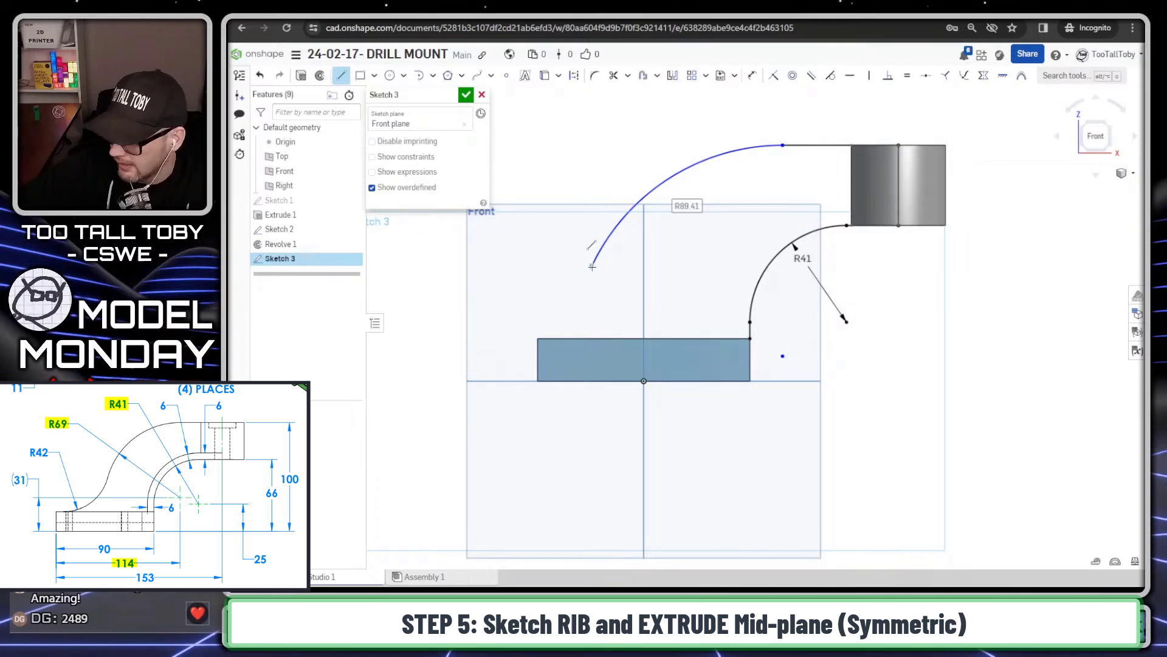
type("69")
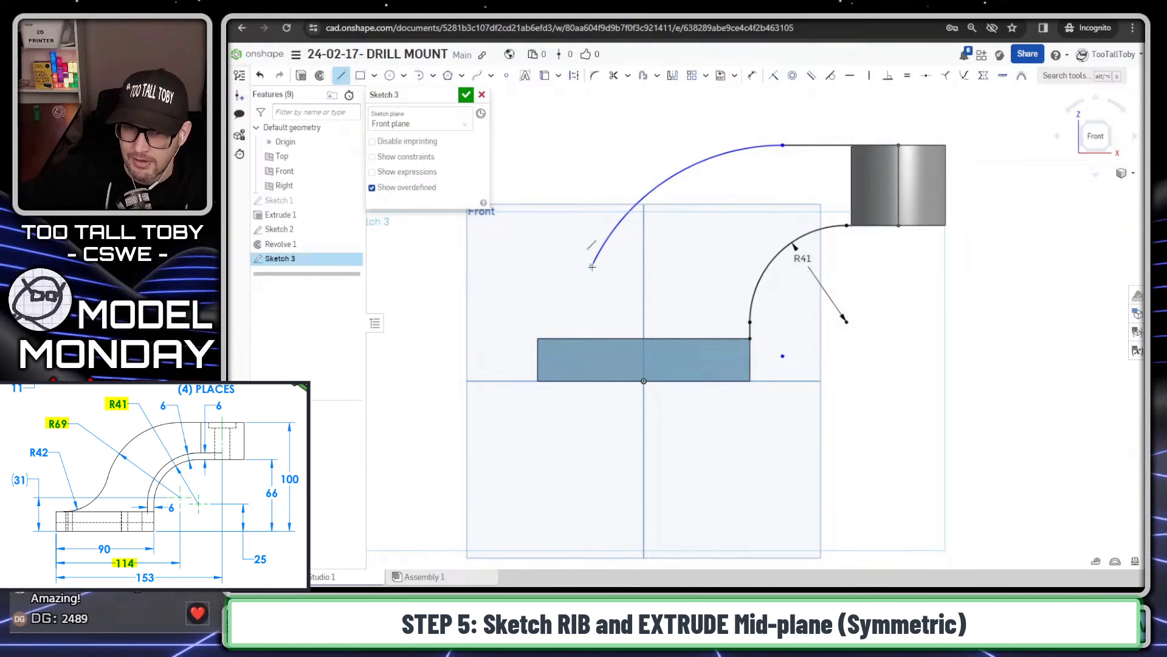
key("Return")
left_click(635, 238)
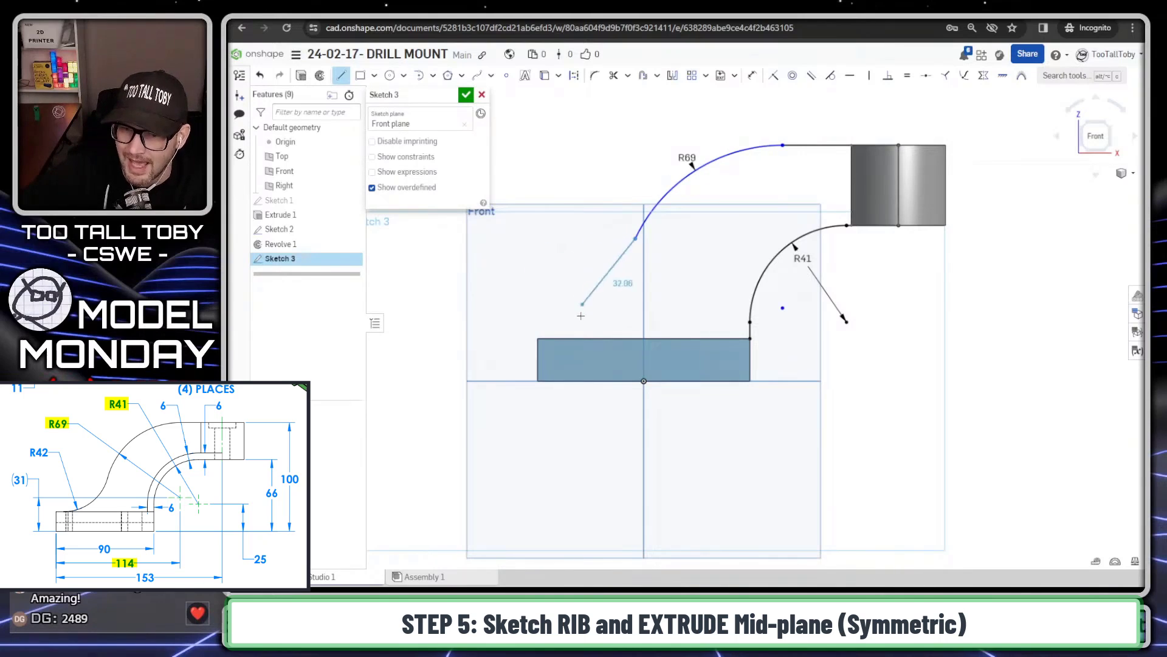
left_click(635, 330)
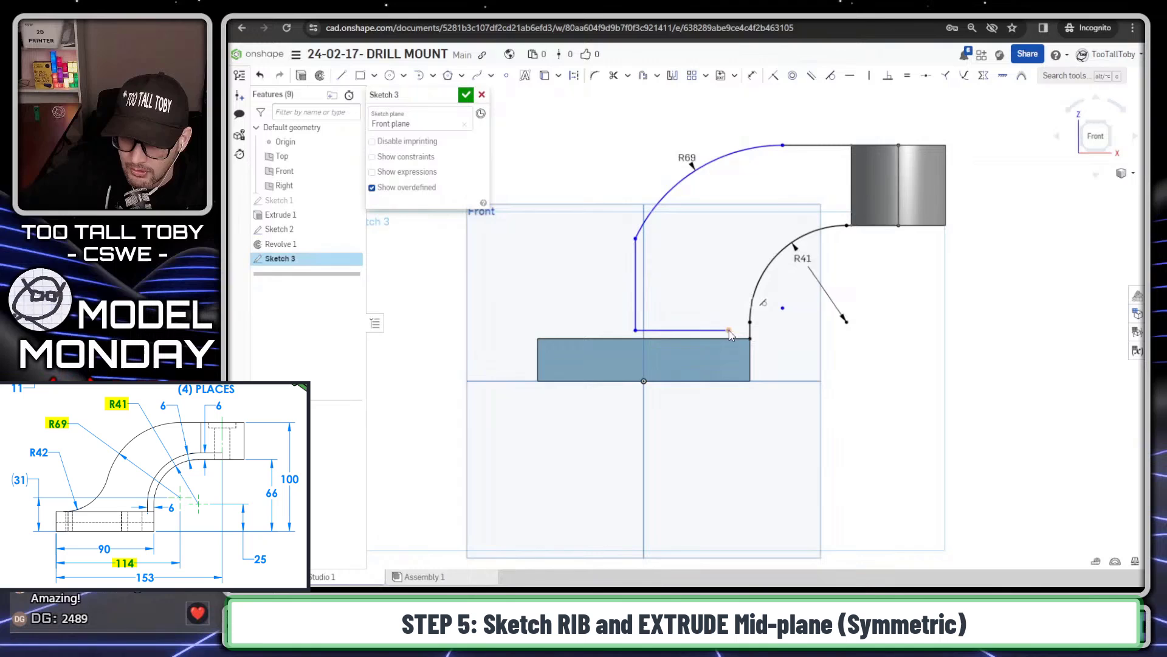
left_click(749, 339)
key("Escape")
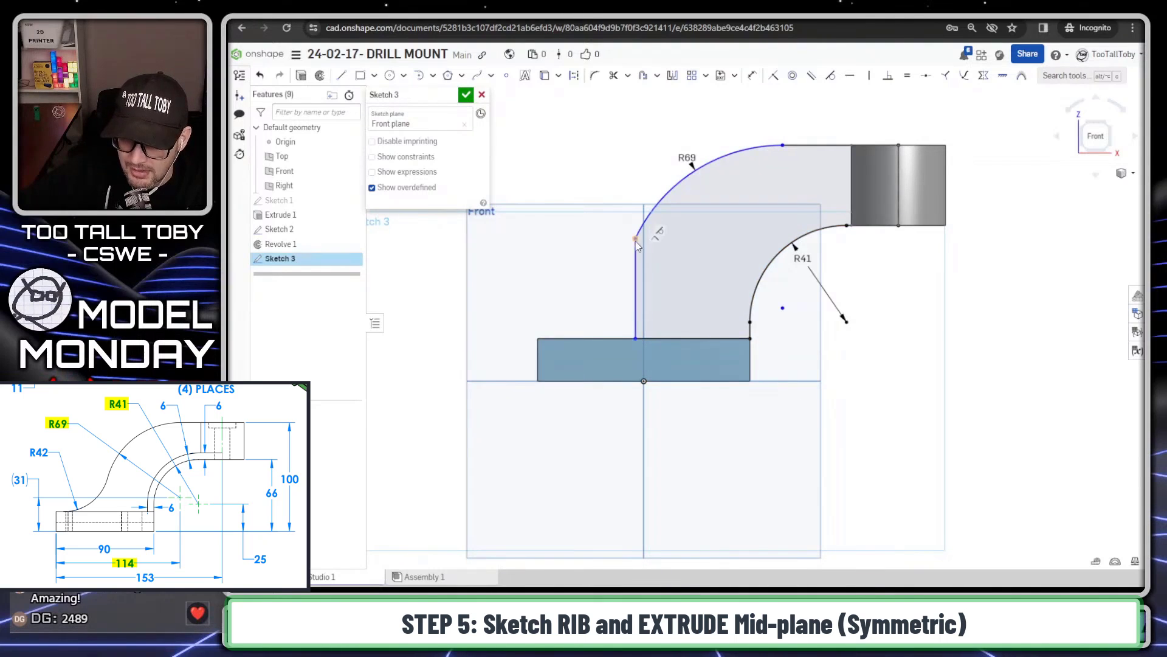
- Shift the outer vertical edge left and make the R69 arc tangent to it
left_click_drag(636, 245, 590, 250)
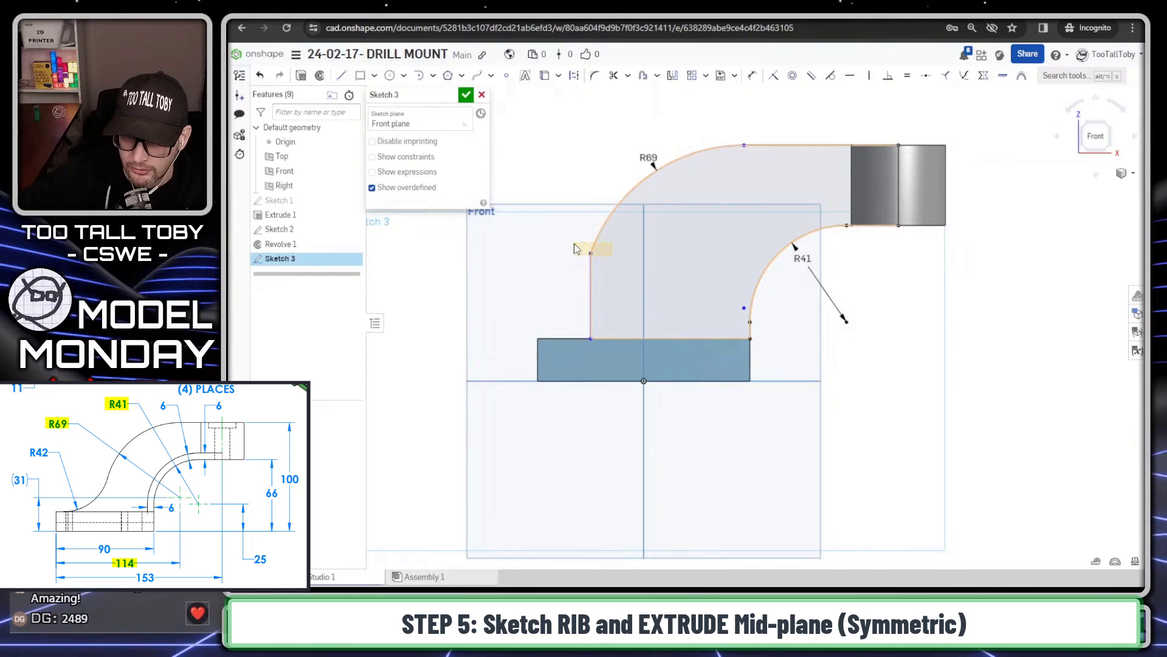
key("t")
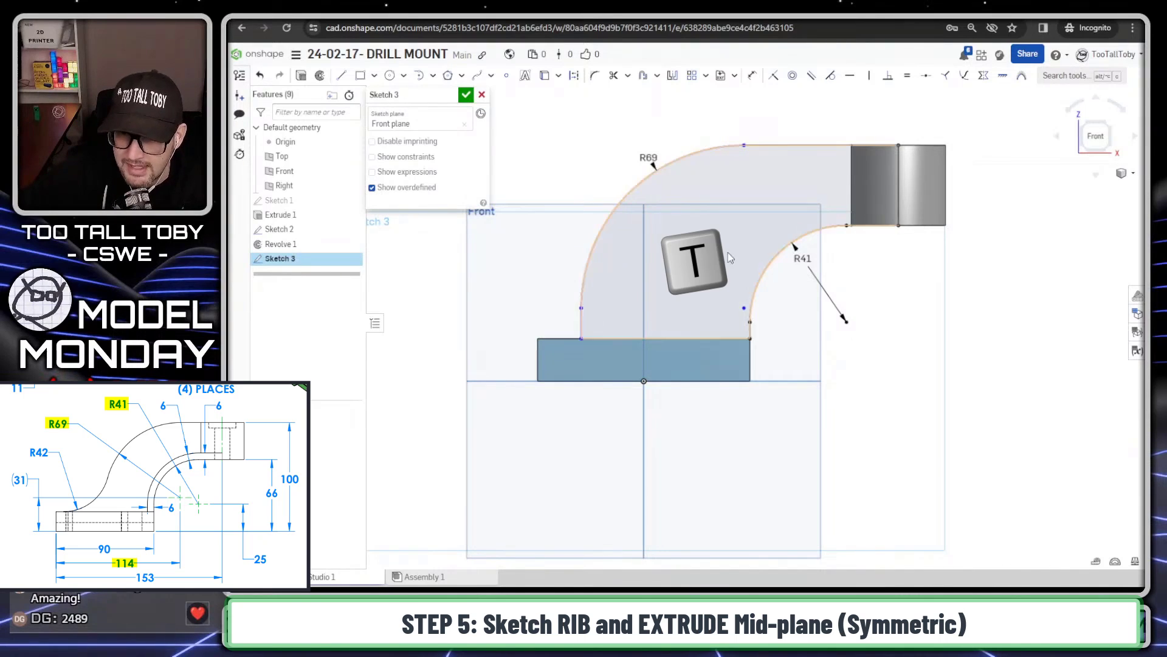
key("s")
left_click(852, 217)
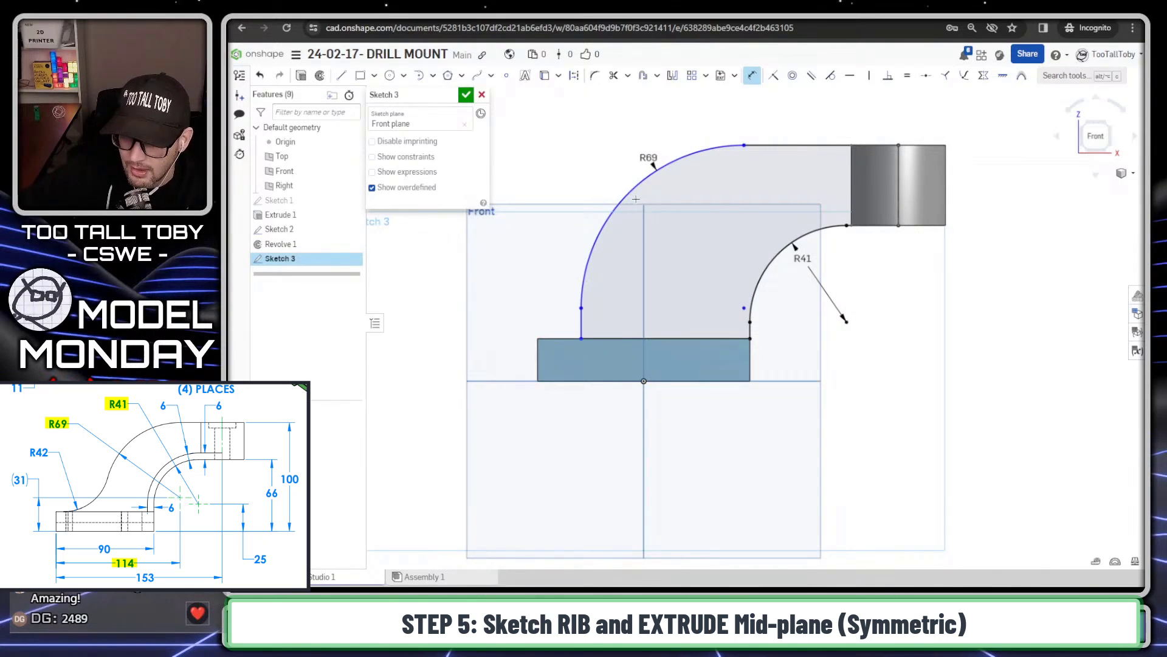
- Add a 114 horizontal dimension from the base's left edge to the R69 arc centre
left_click(745, 308)
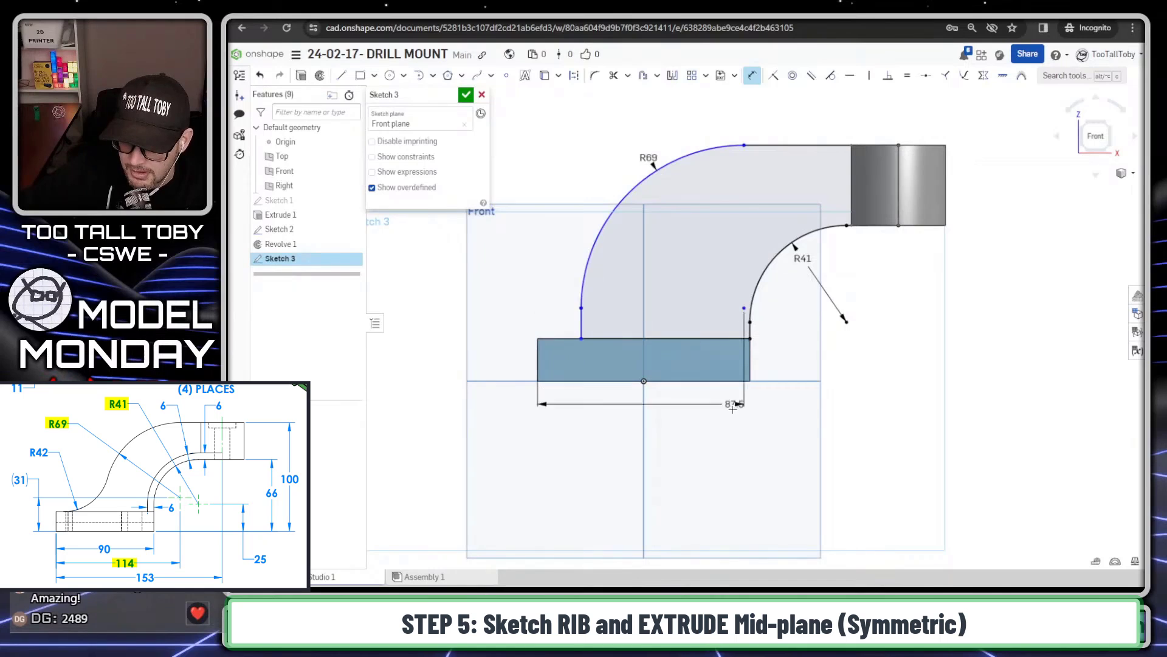
left_click(688, 428)
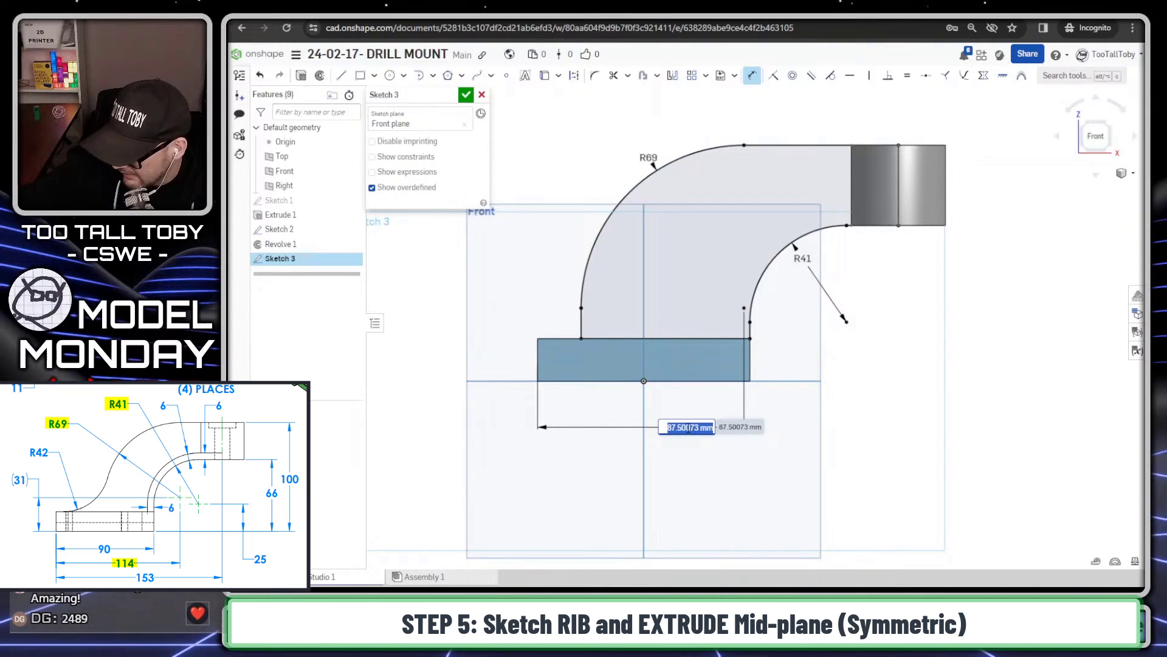
type("114")
key("Return")
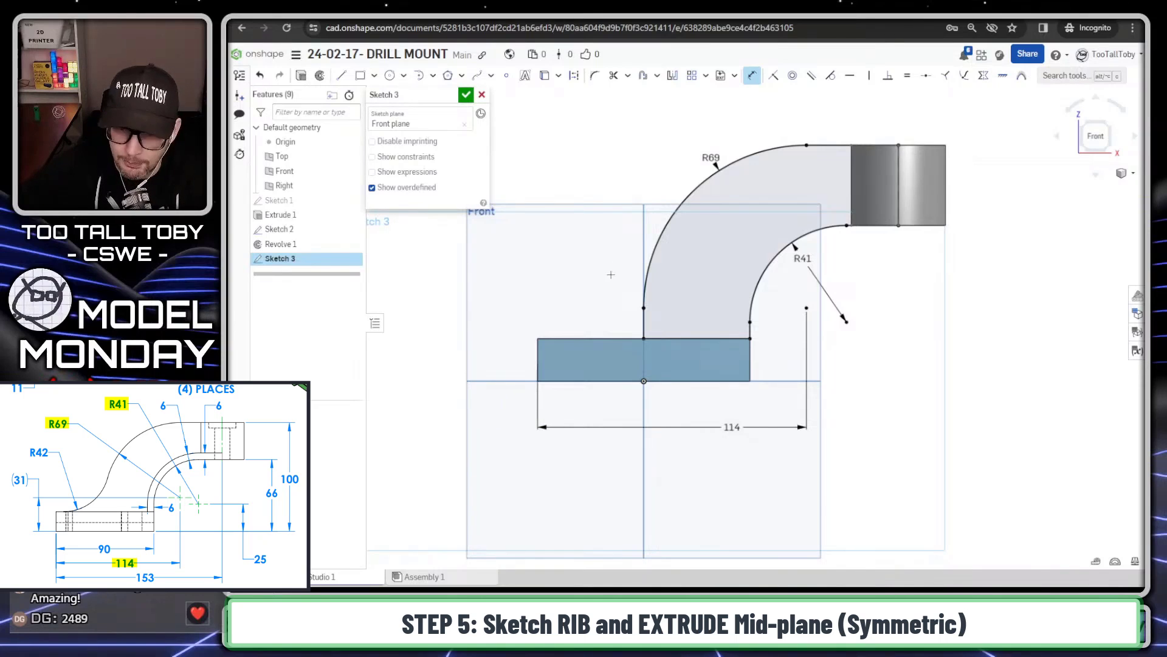
mouse_move(665, 241)
left_mouse_down()
mouse_move(642, 309)
mouse_move(616, 342)
mouse_move(573, 365)
left_mouse_up()
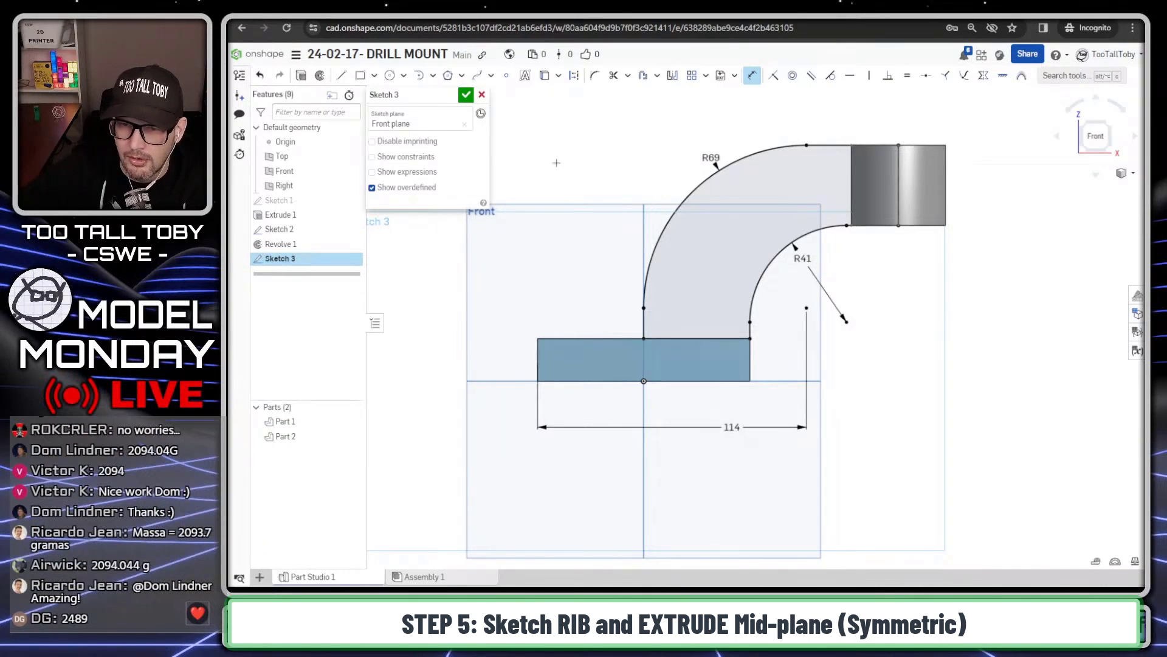
- Extrude the Sketch 3 rib 6 mm symmetric as Add, merged with all parts
key("s")
left_click(609, 125)
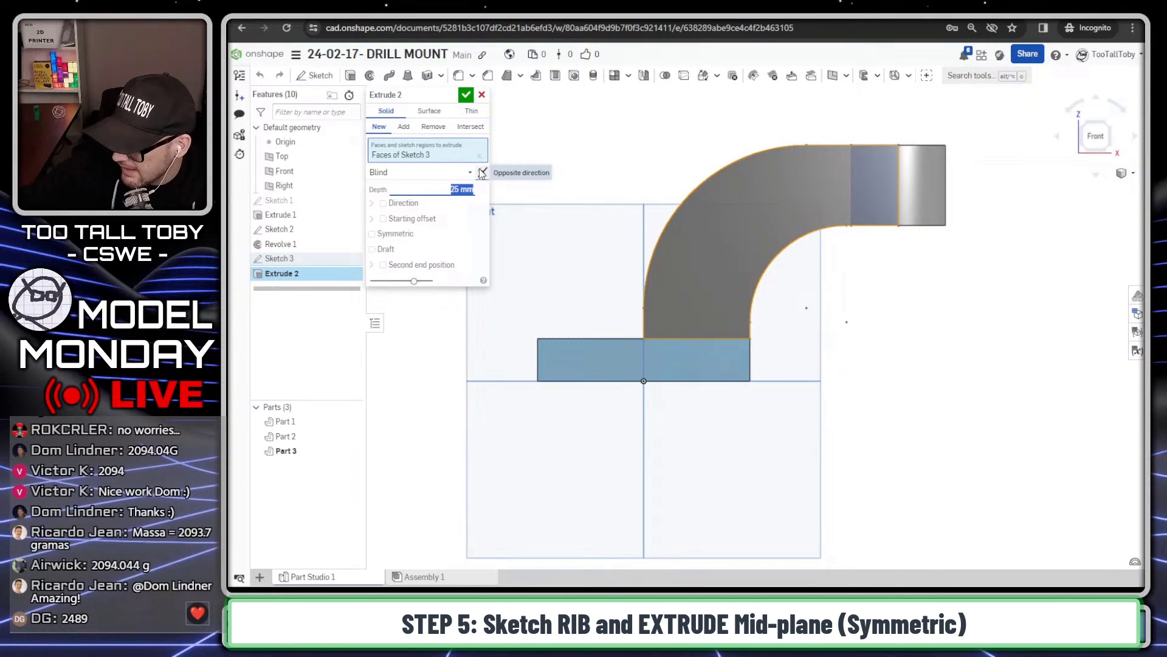
type("6")
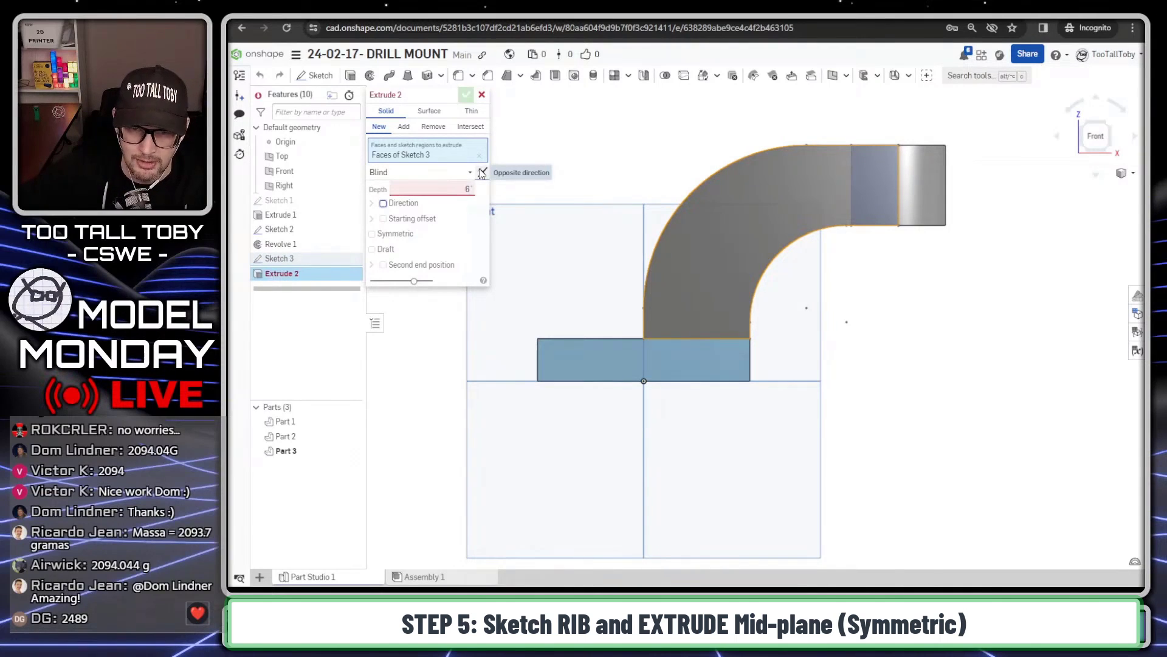
left_click(385, 234)
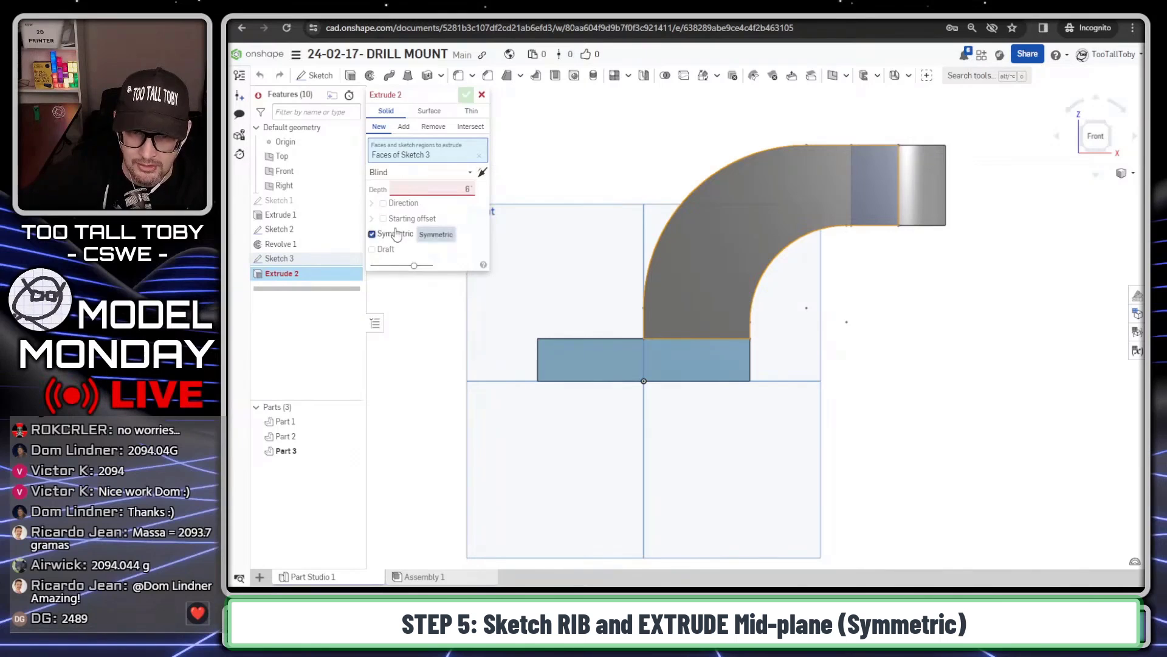
left_click(430, 188)
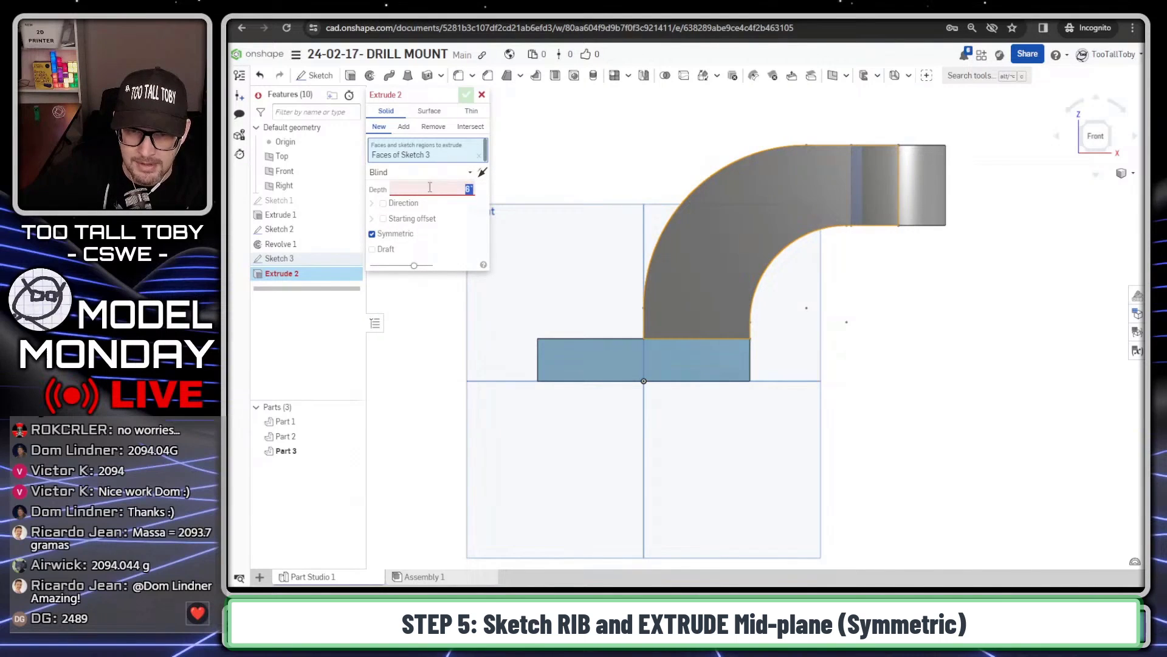
key("Return")
left_click(403, 127)
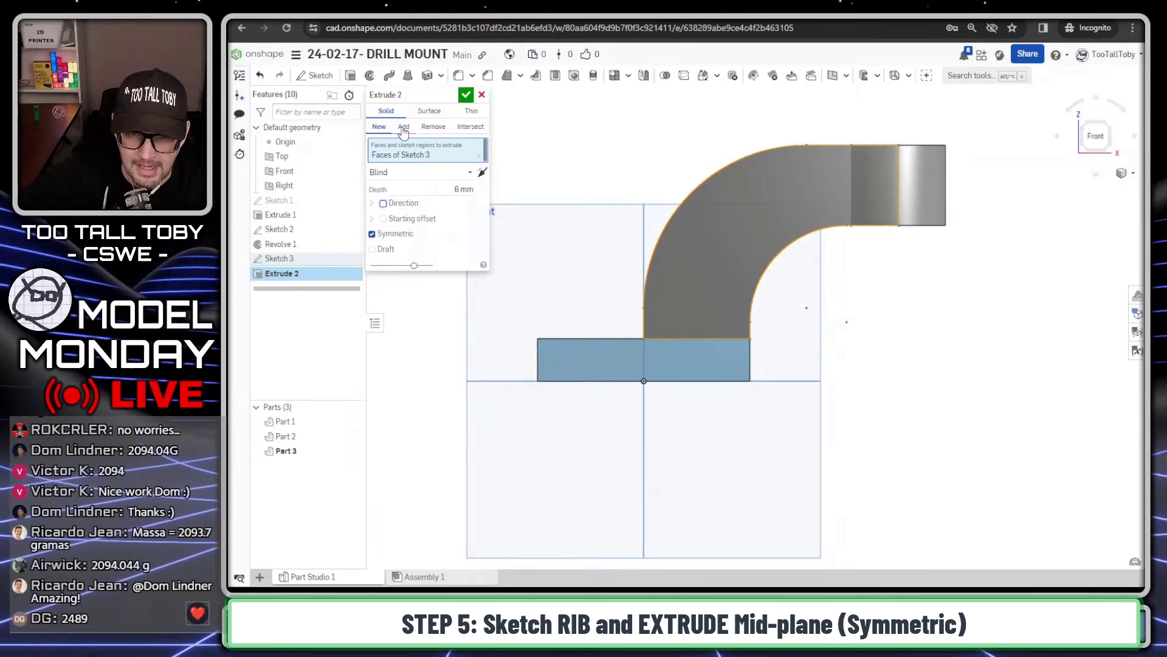
left_click(628, 363)
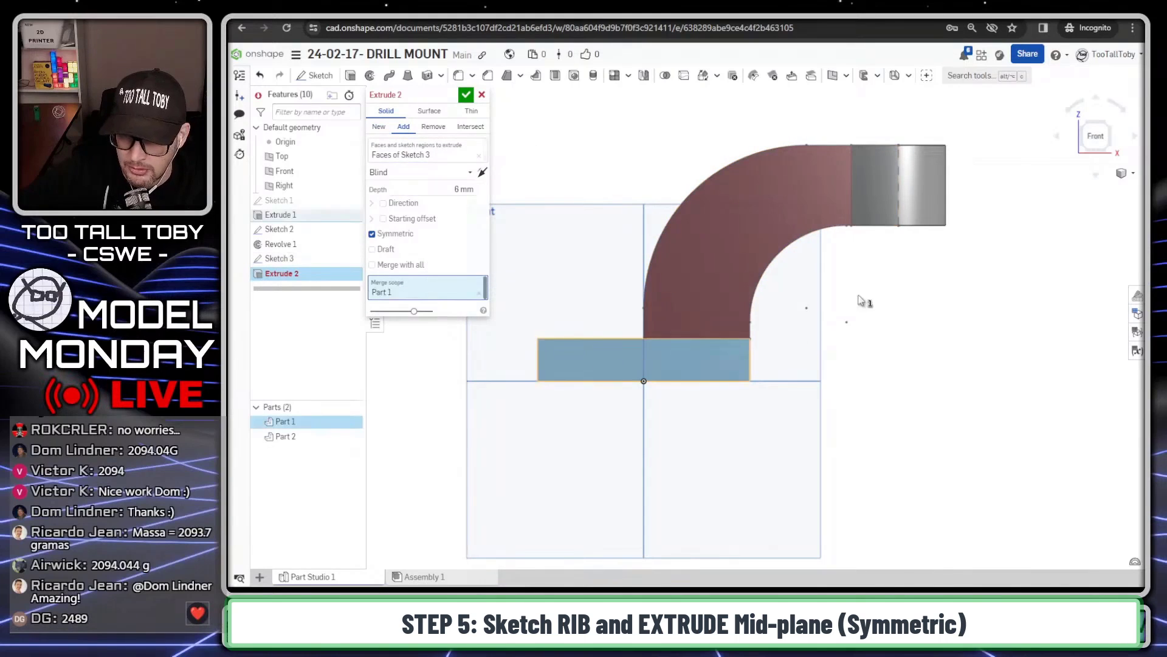
left_click(382, 265)
right_click_drag(662, 221, 805, 262)
right_click_drag(783, 198, 654, 163)
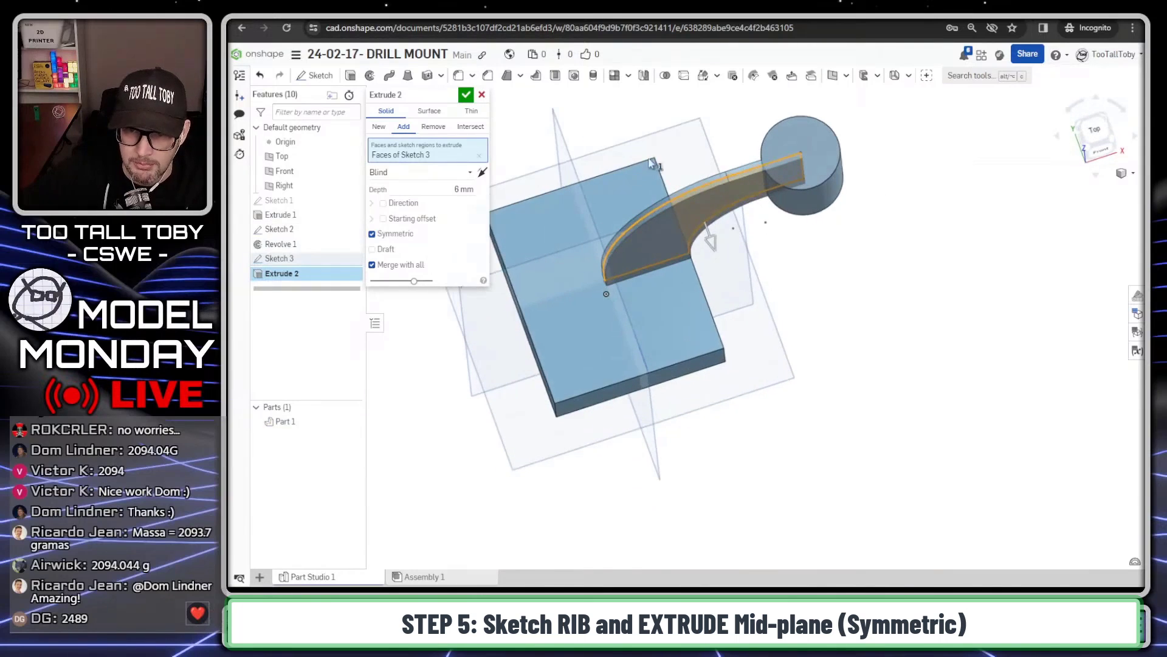
left_click(466, 95)
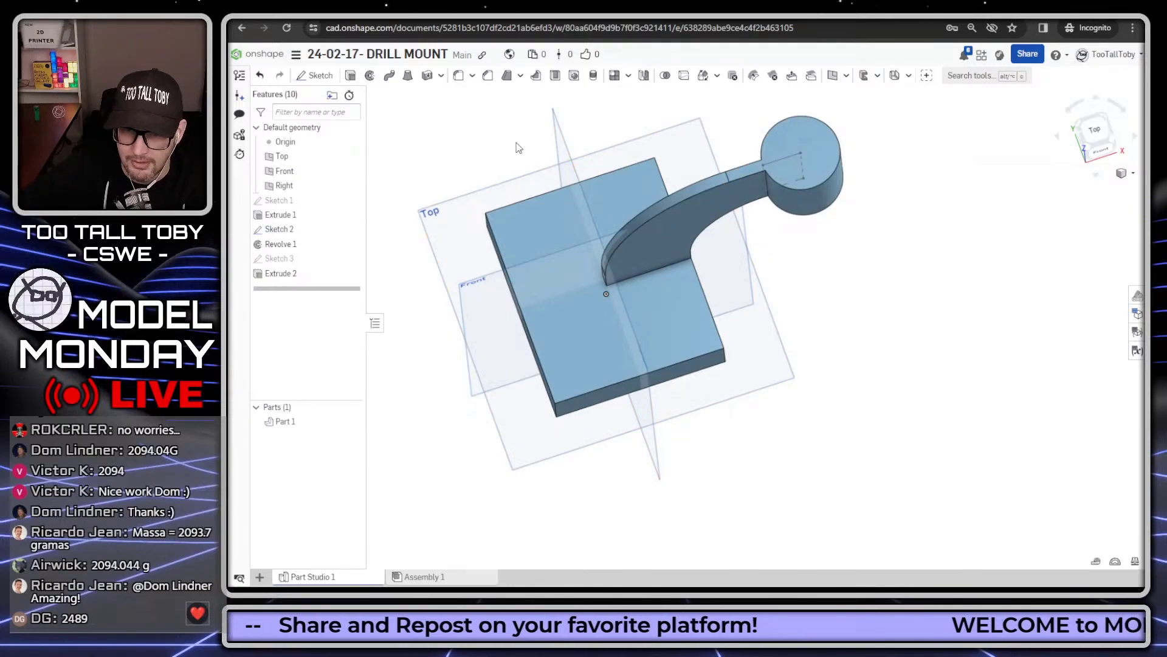
- Start Sketch 4 on the Front plane, viewed straight on, with Sketch 3 shown
left_click(490, 279)
key("s")
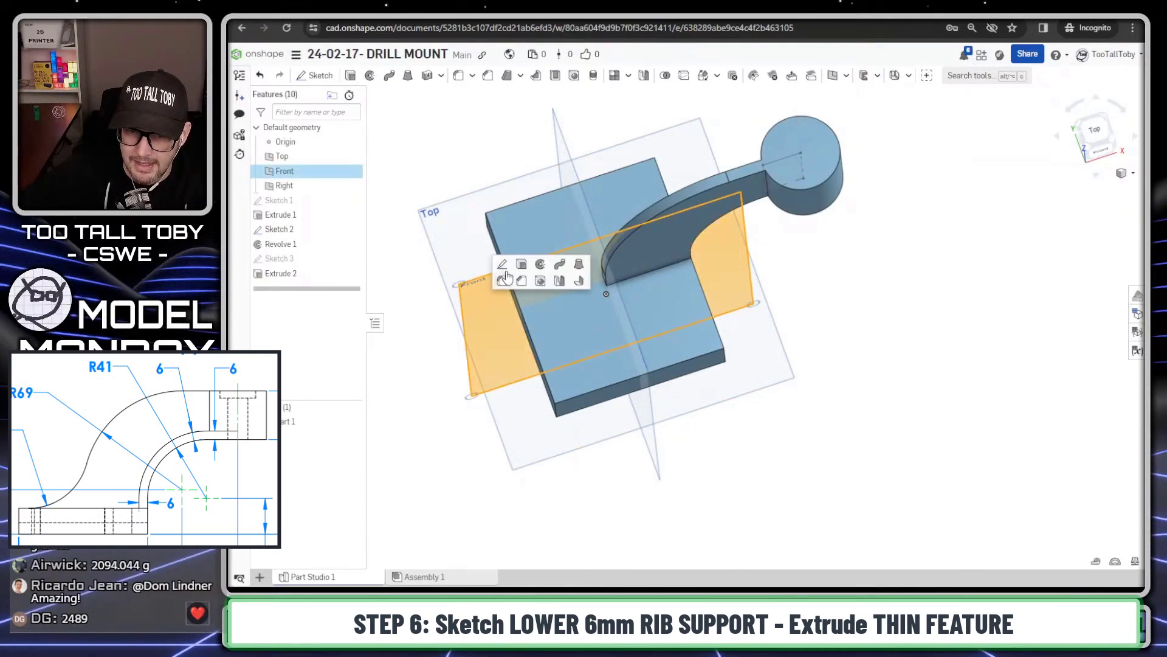
left_click(502, 263)
key("n")
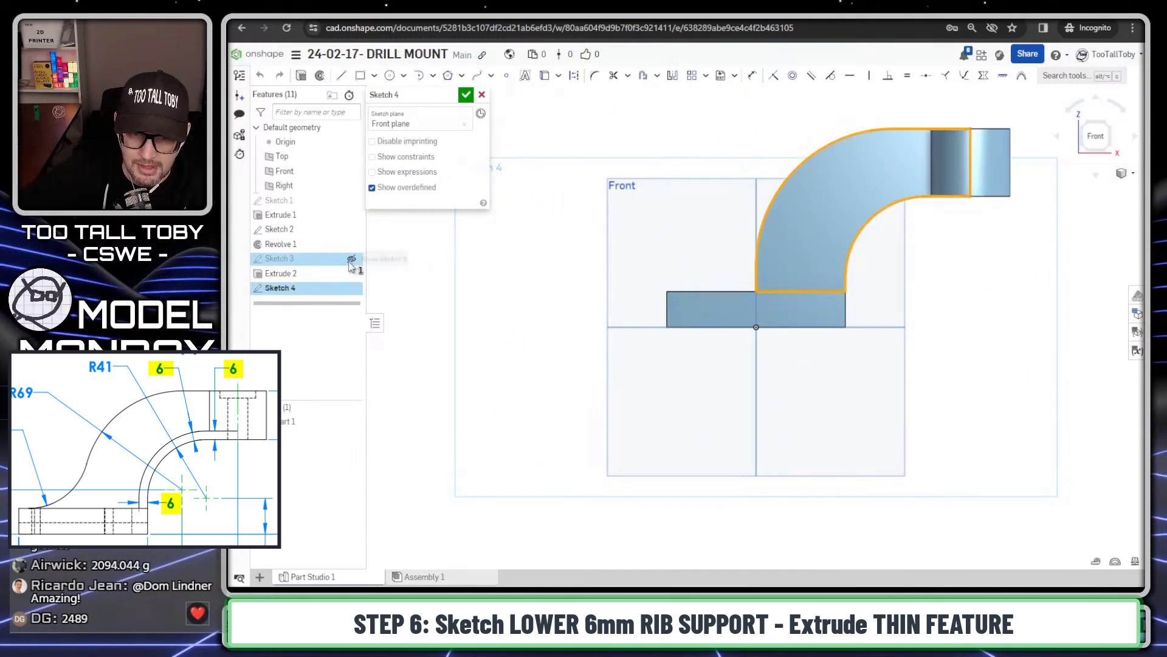
left_click(351, 259)
scroll(913, 236, "down", 3)
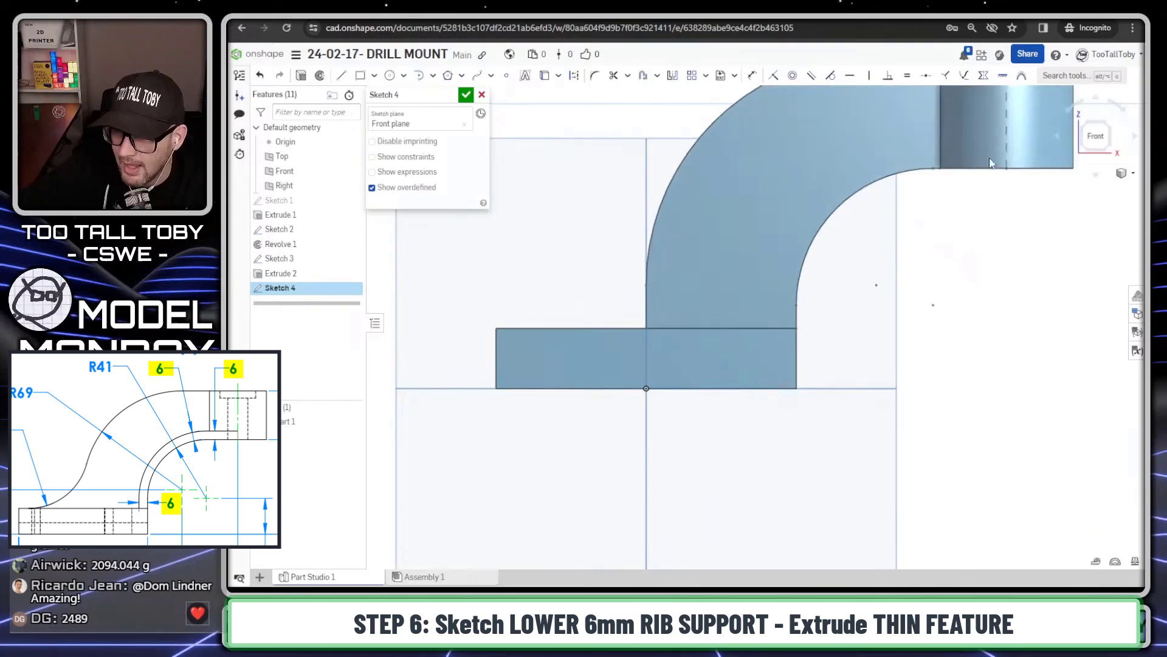
scroll(990, 163, "down", 1)
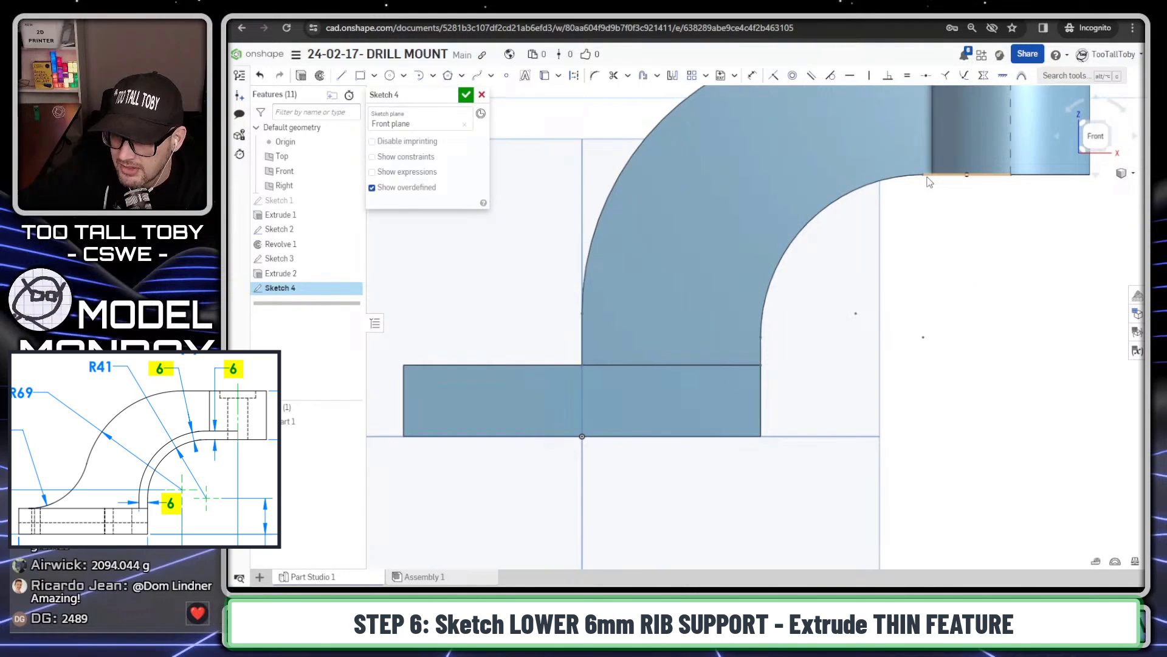
- Project the rib's top edge, inner arc and short vertical edge into Sketch 4
left_click(931, 177)
left_click(838, 204)
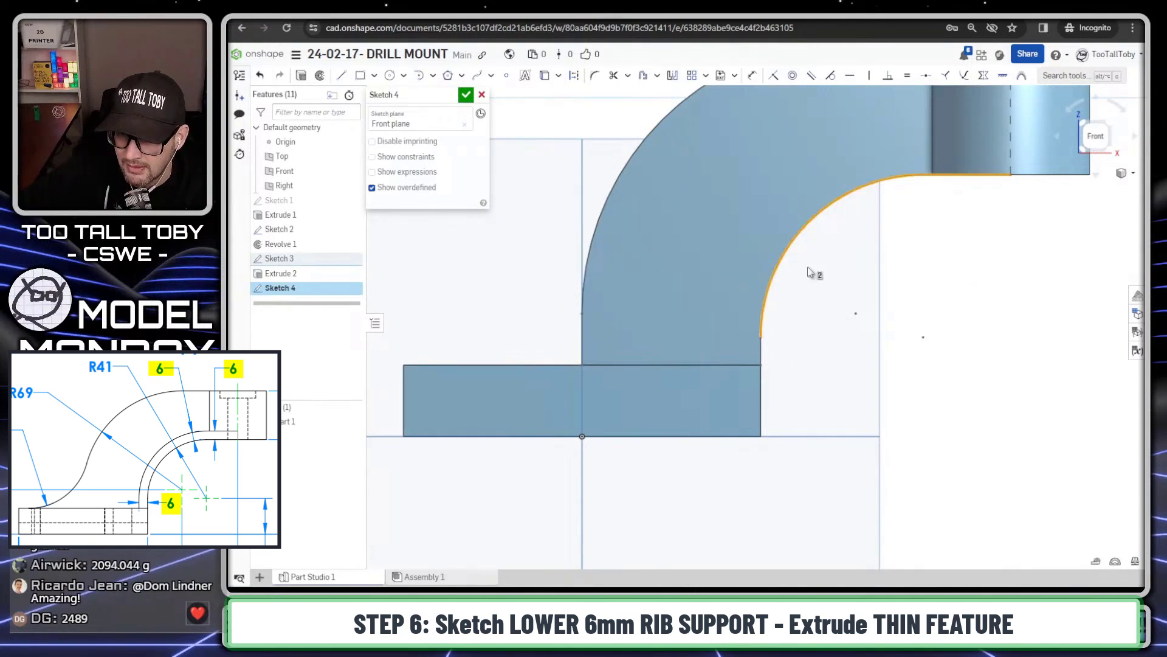
left_click(761, 350)
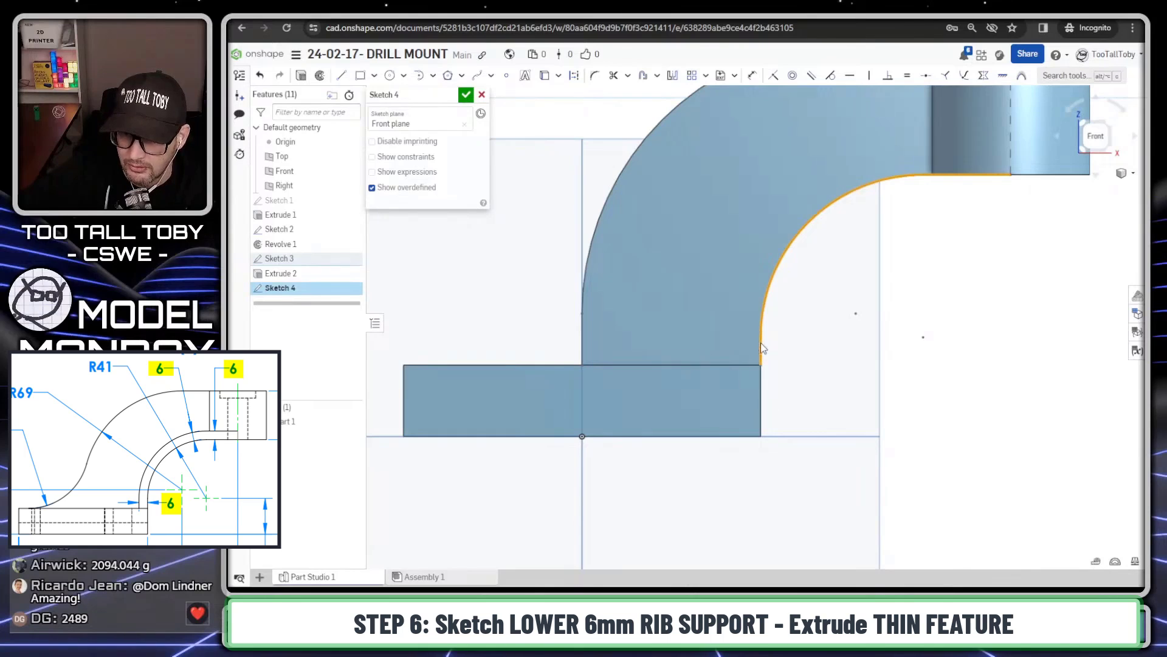
left_click(559, 79)
scroll(948, 289, "down", 3)
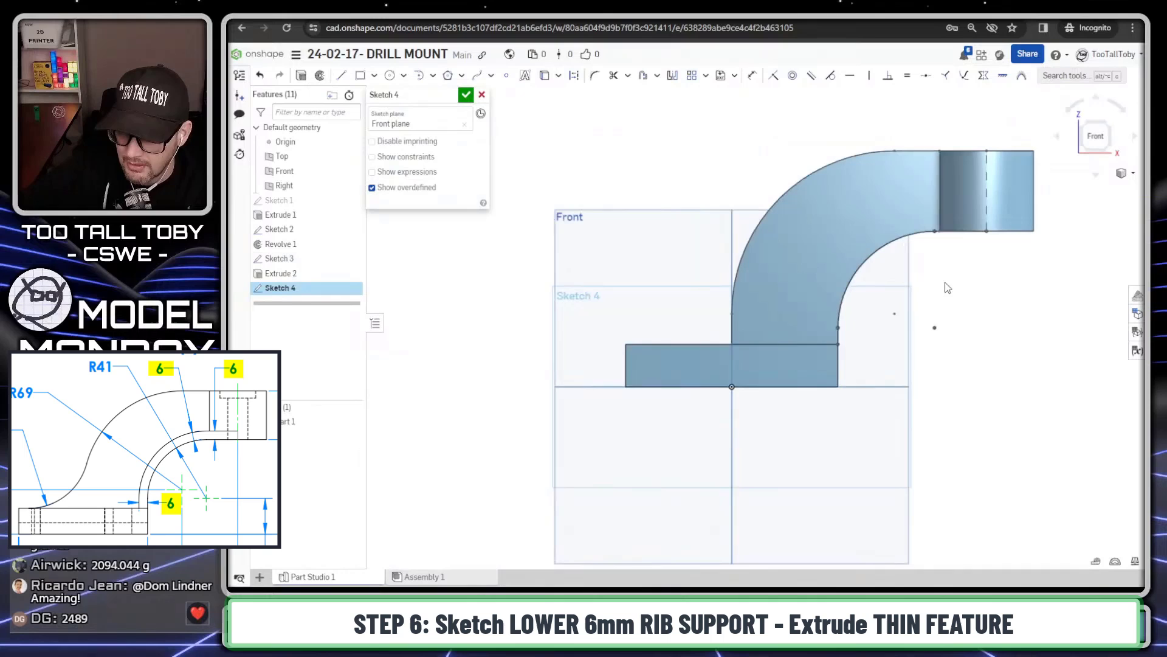
right_click_drag(982, 289, 825, 236)
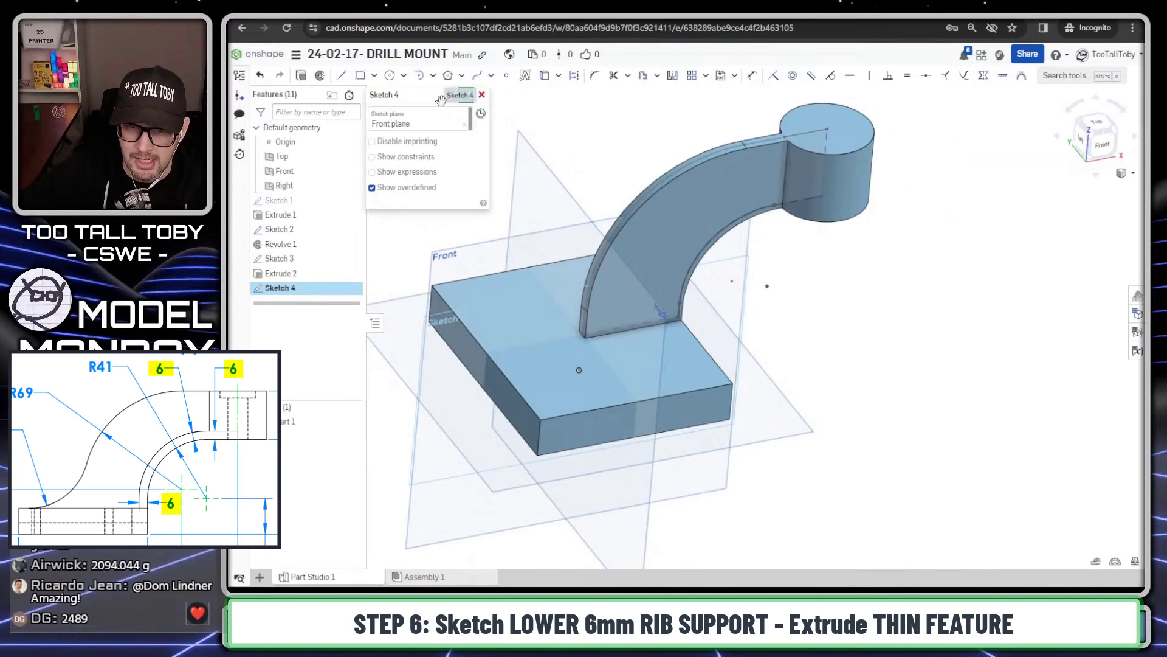
- Extrude Sketch 4's edges as a 6 mm thin wall, 40 mm deep symmetric, added to the part
left_click(336, 100)
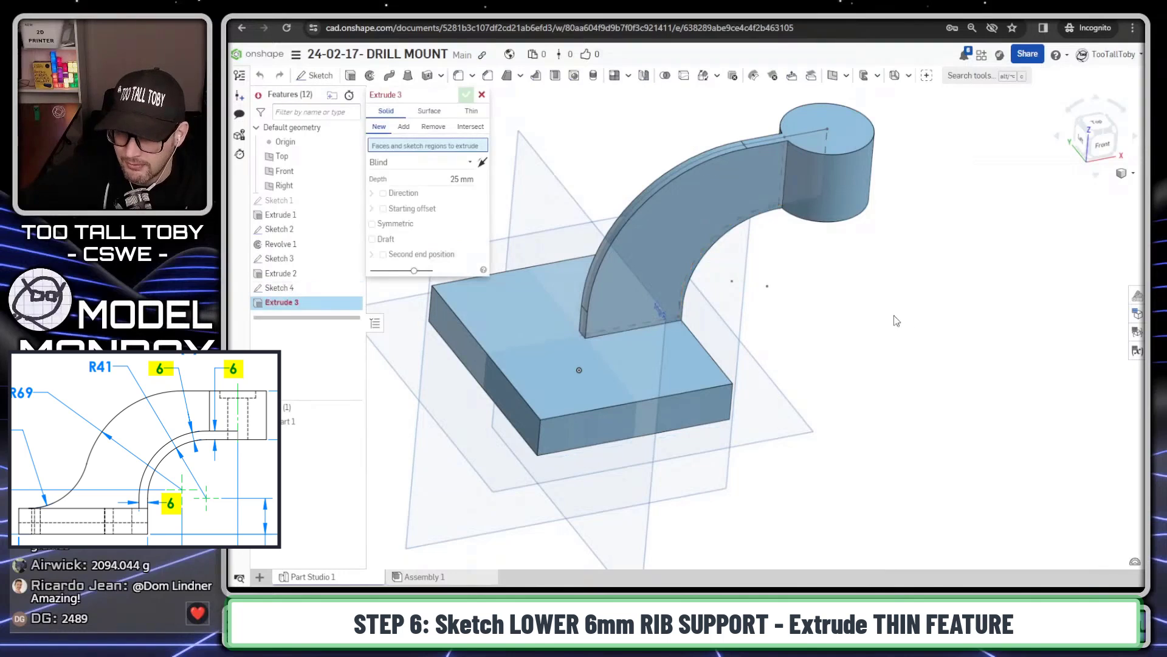
left_click(472, 111)
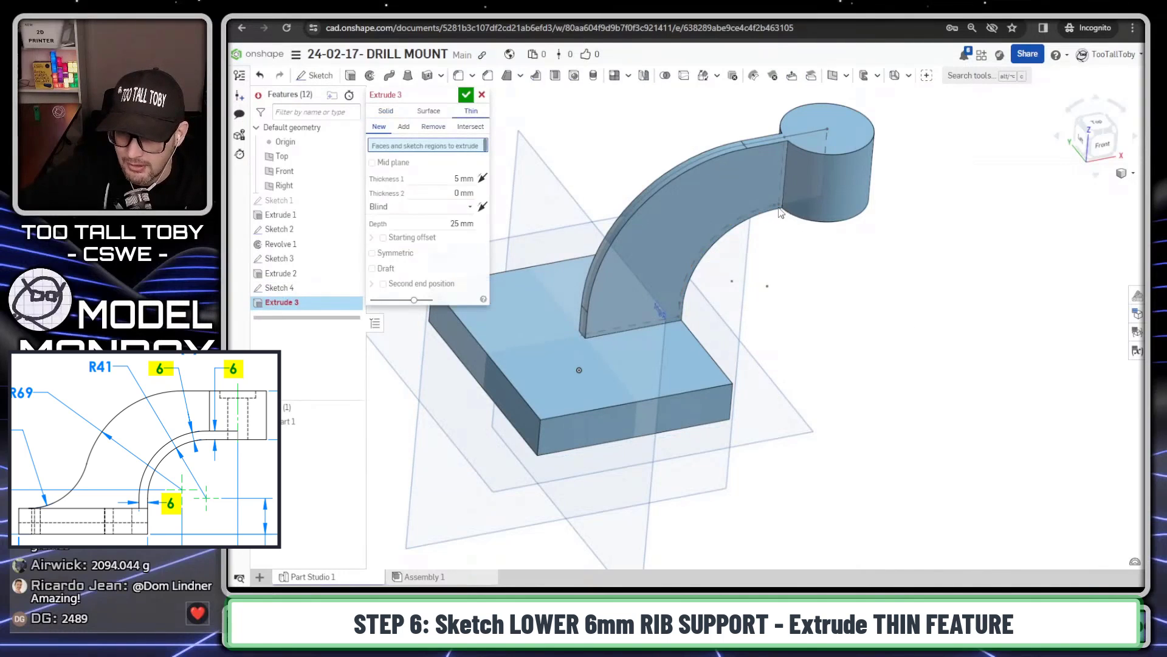
left_click(284, 290)
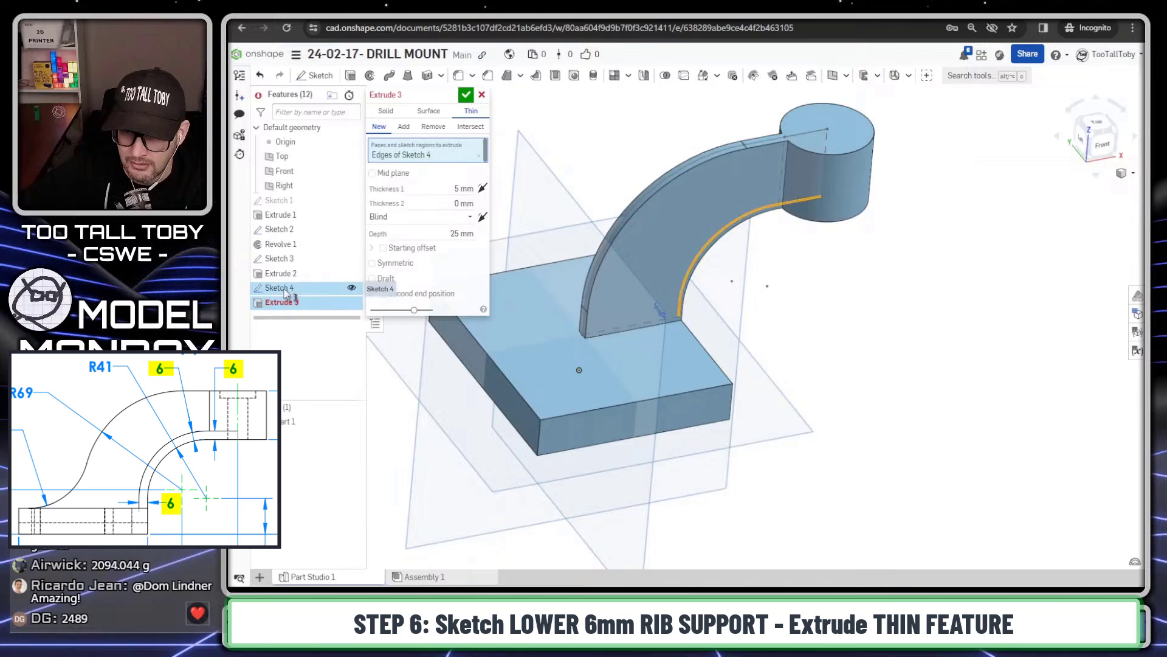
left_click(454, 188)
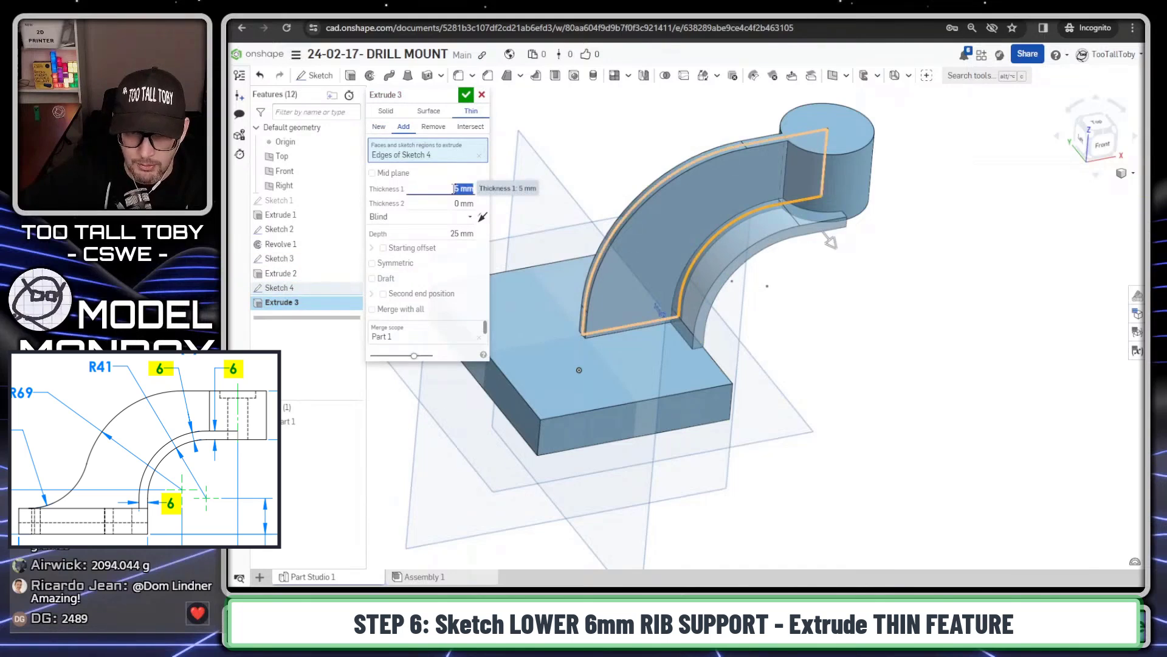
type("6")
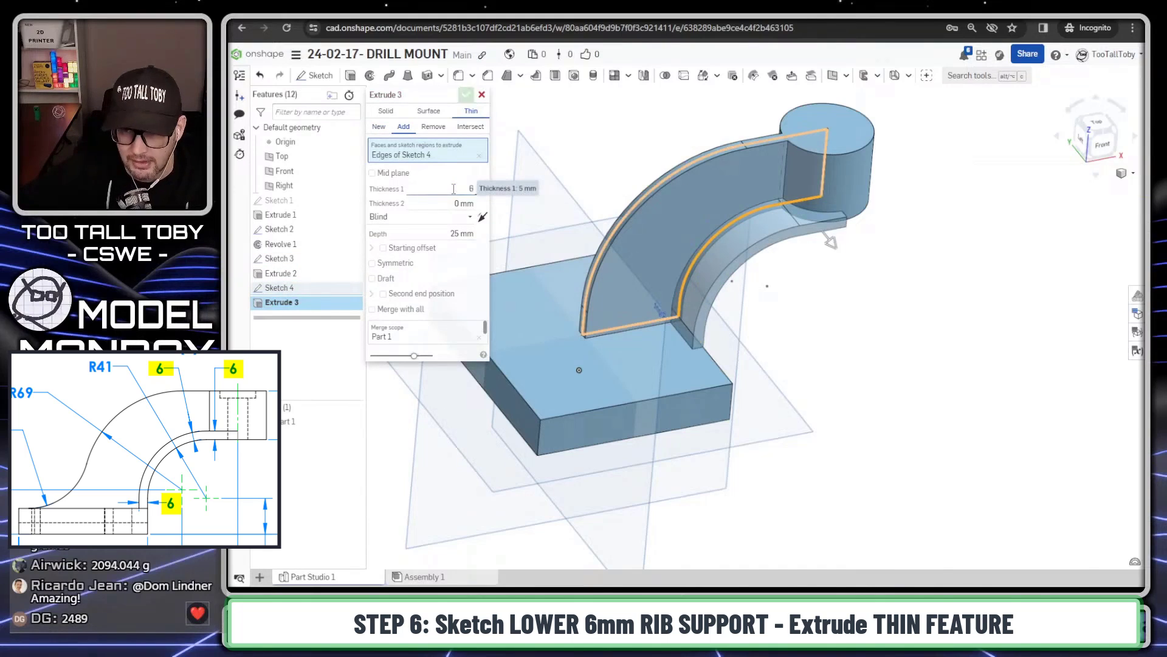
left_click(462, 234)
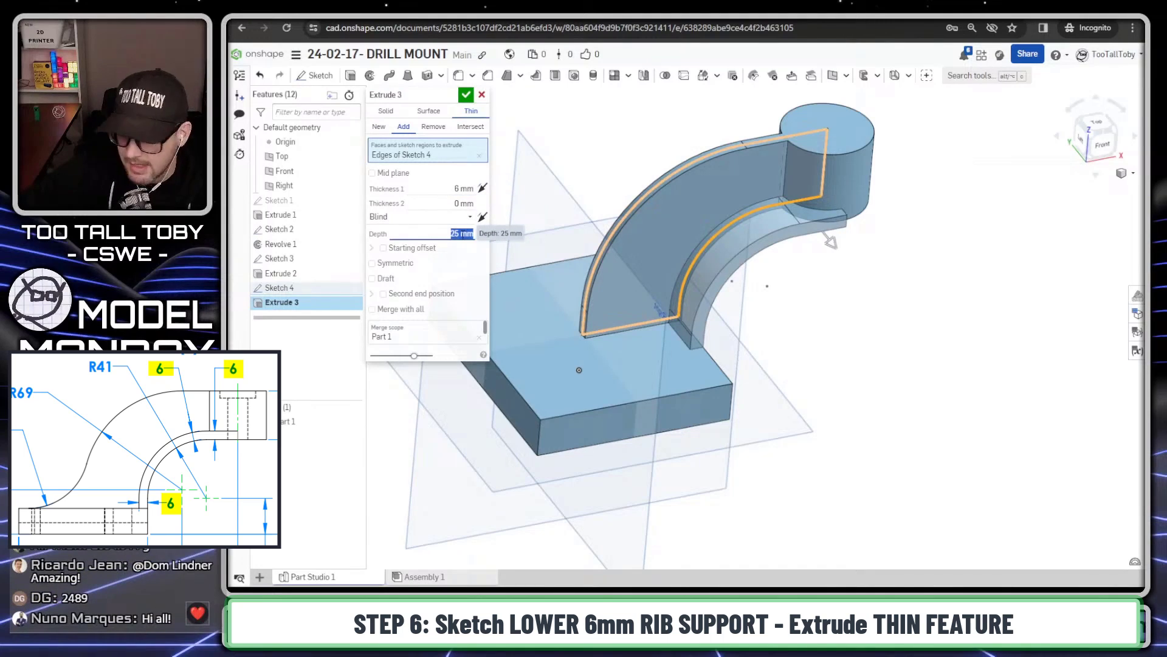
type("40")
key("Return")
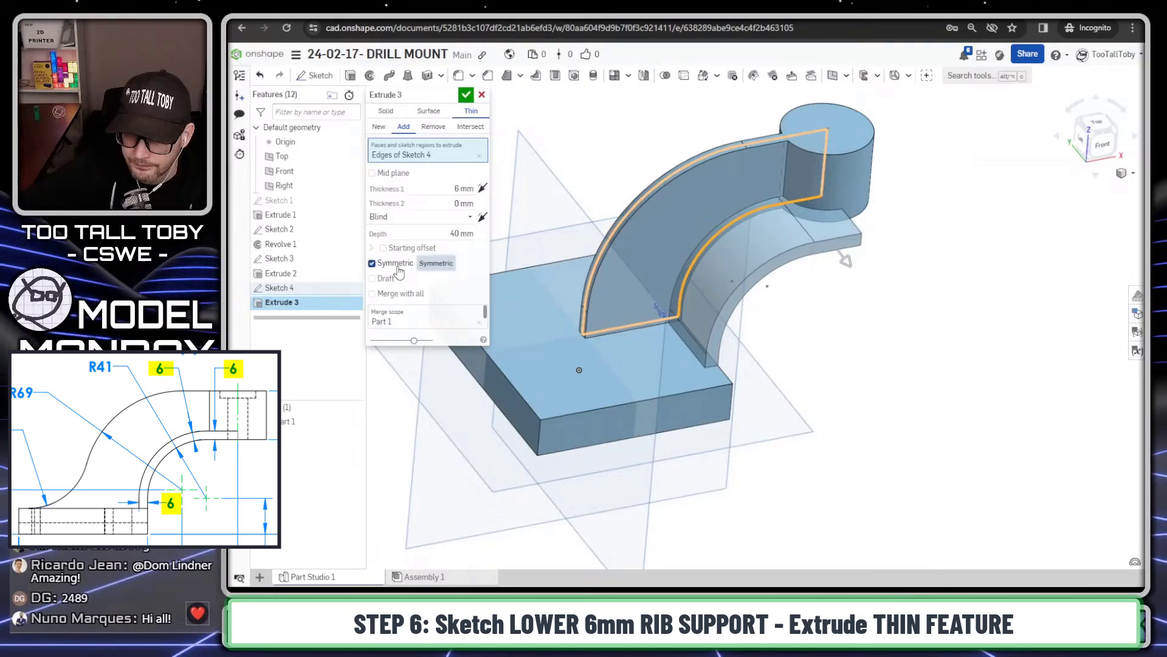
right_click_drag(889, 382, 854, 343)
left_click(466, 94)
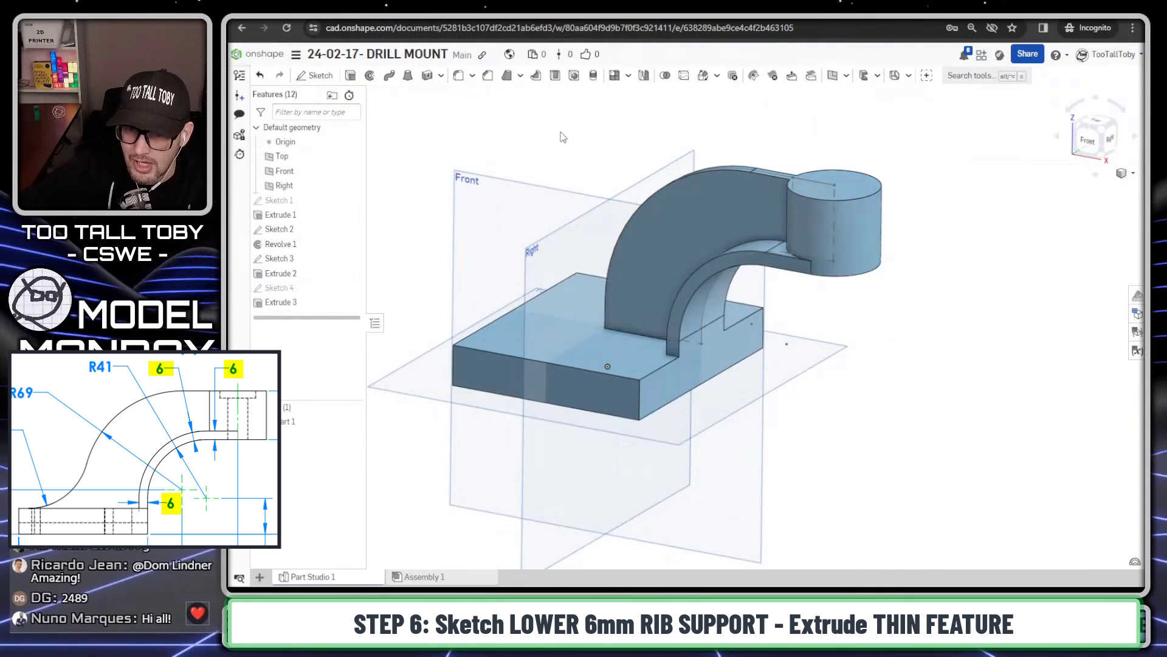
right_click_drag(521, 134, 620, 311)
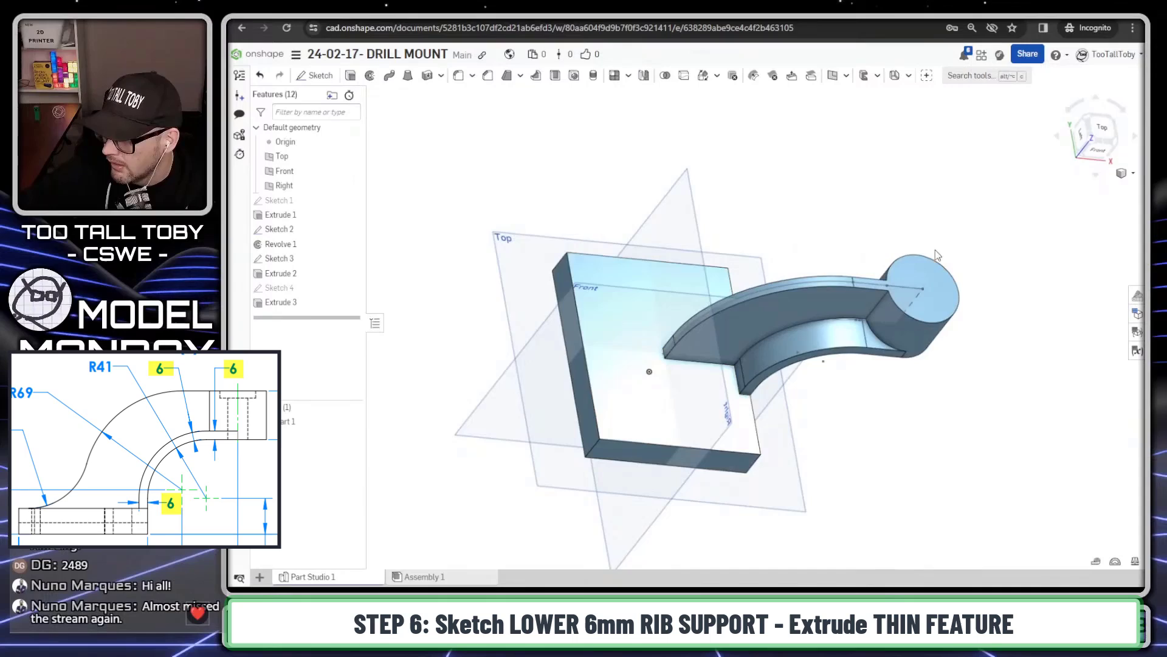
mouse_move(757, 265)
right_mouse_down()
mouse_move(833, 274)
mouse_move(833, 237)
mouse_move(862, 261)
mouse_move(839, 286)
right_mouse_up()
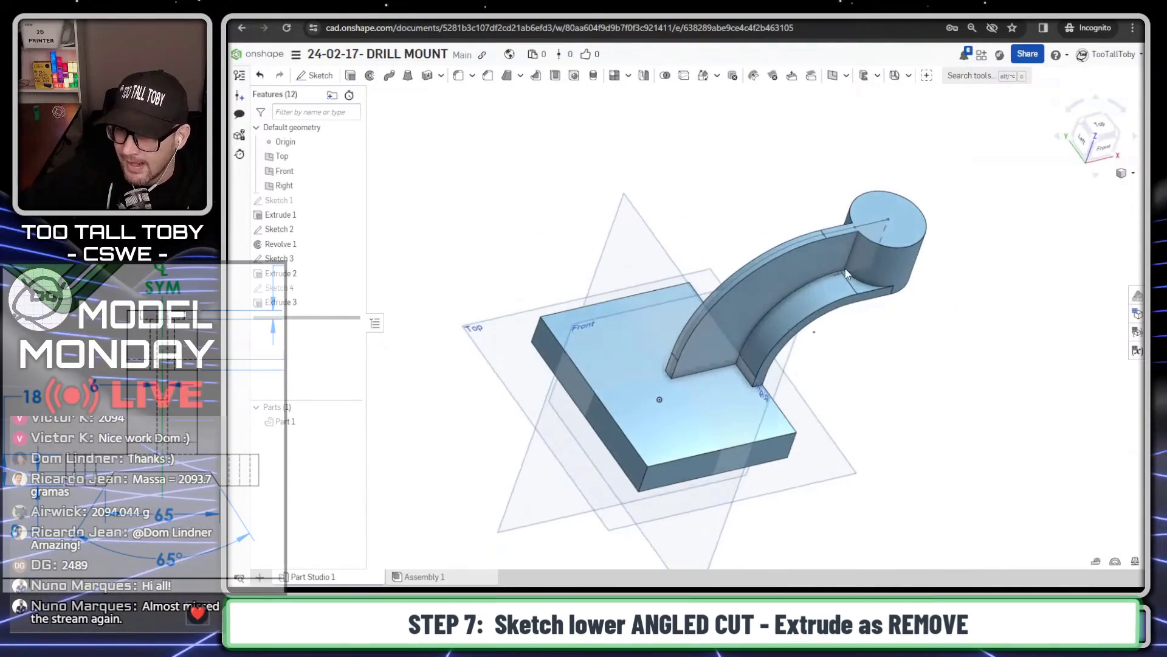
- Start Sketch 5 on the base's side face and draw the half-trapezoid profile lines
scroll(649, 472, "up", 3)
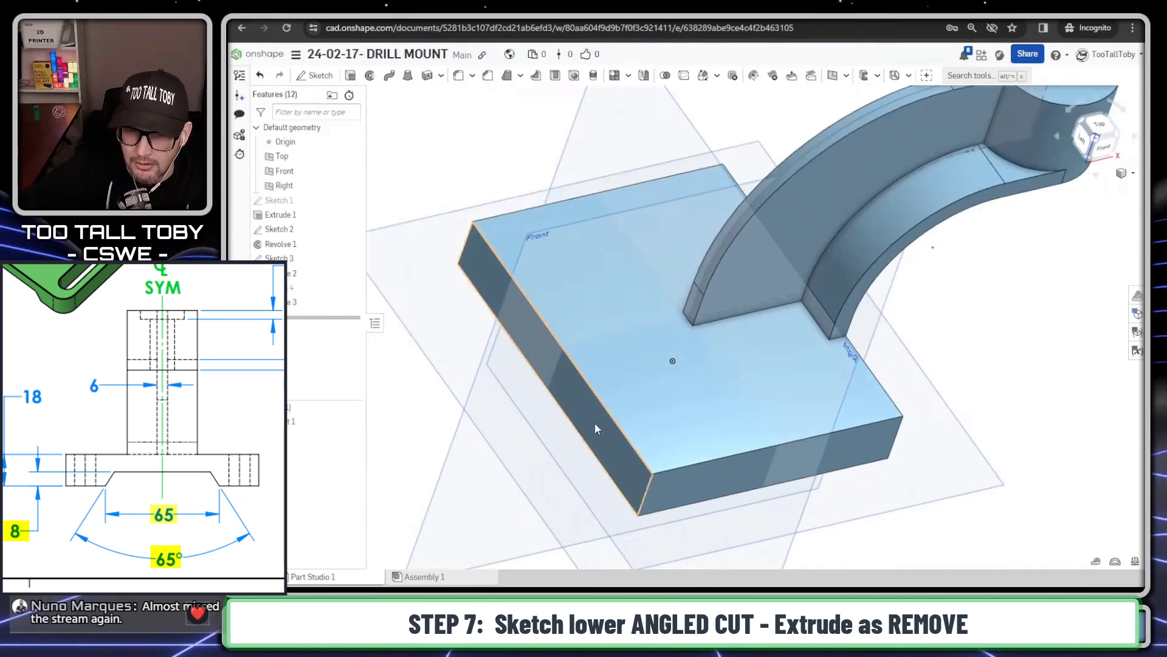
left_click(584, 408)
key("s")
left_click(600, 403)
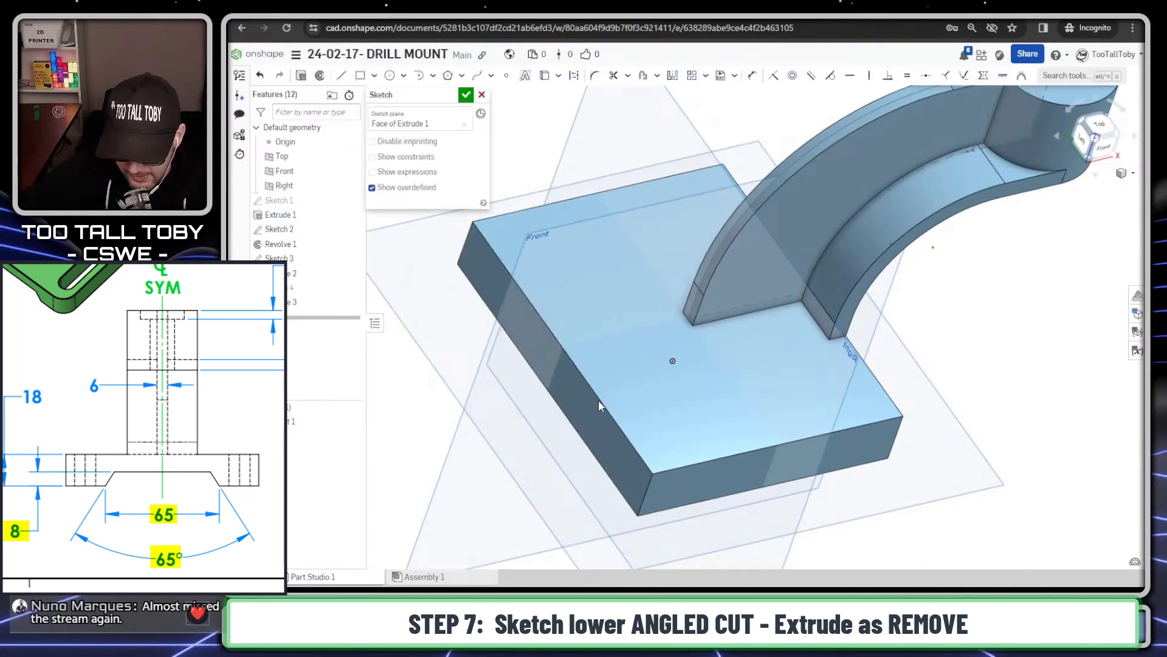
key("n")
key("s")
left_click(714, 358)
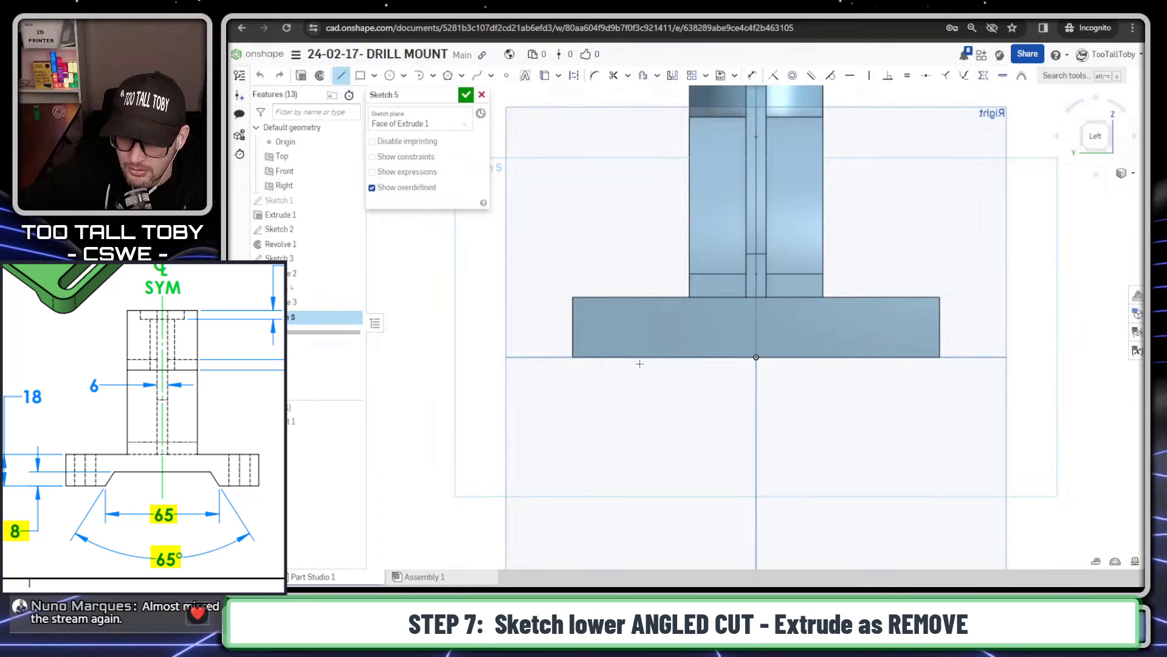
left_click(630, 357)
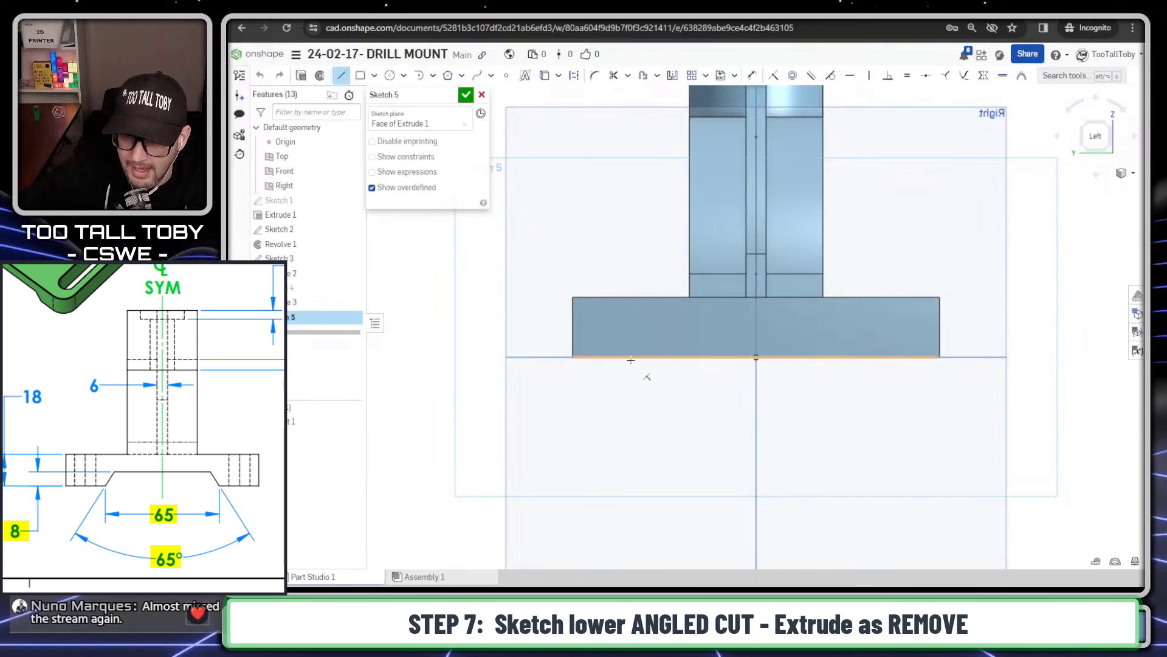
left_click(648, 332)
left_click(757, 332)
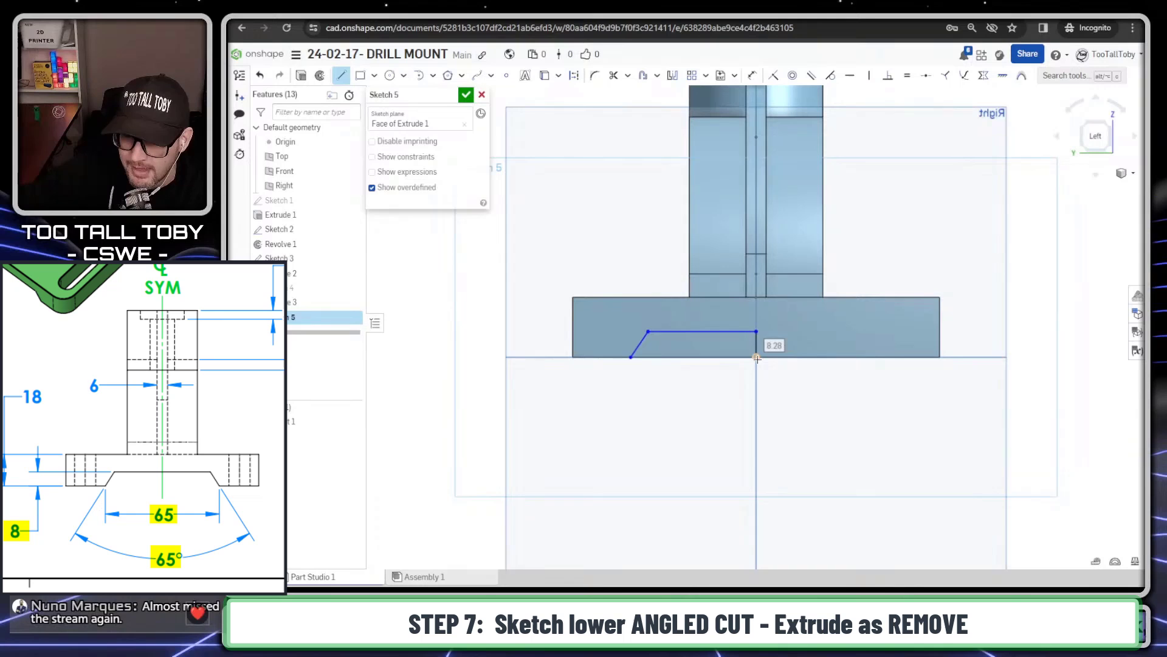
left_click(757, 358)
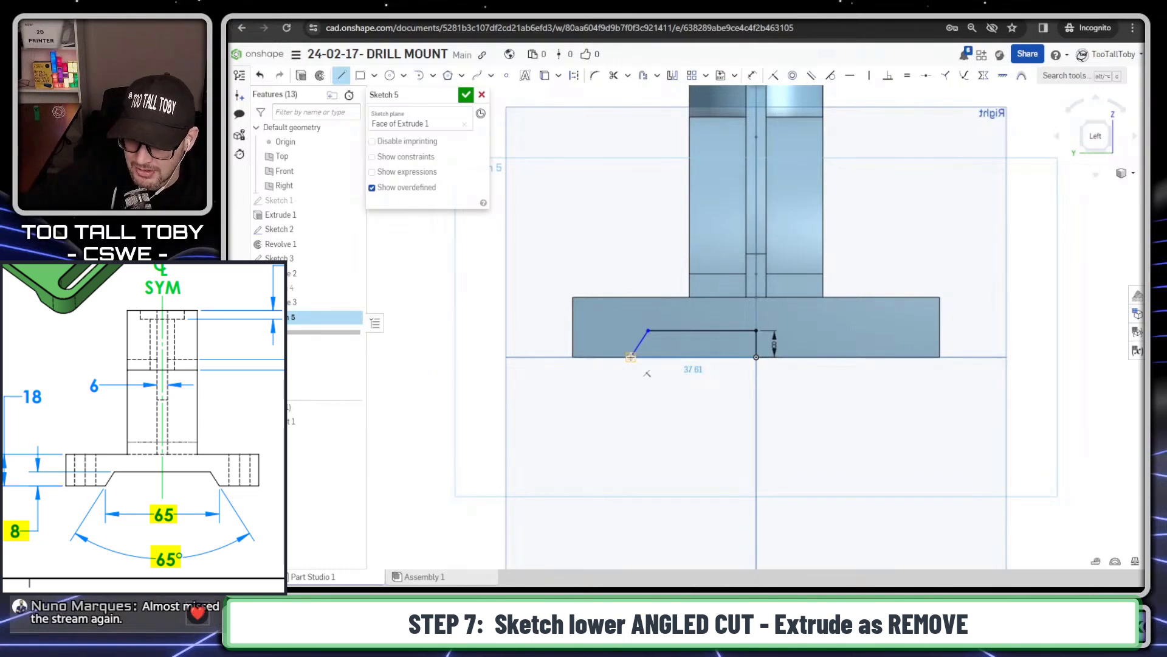
left_click(630, 357)
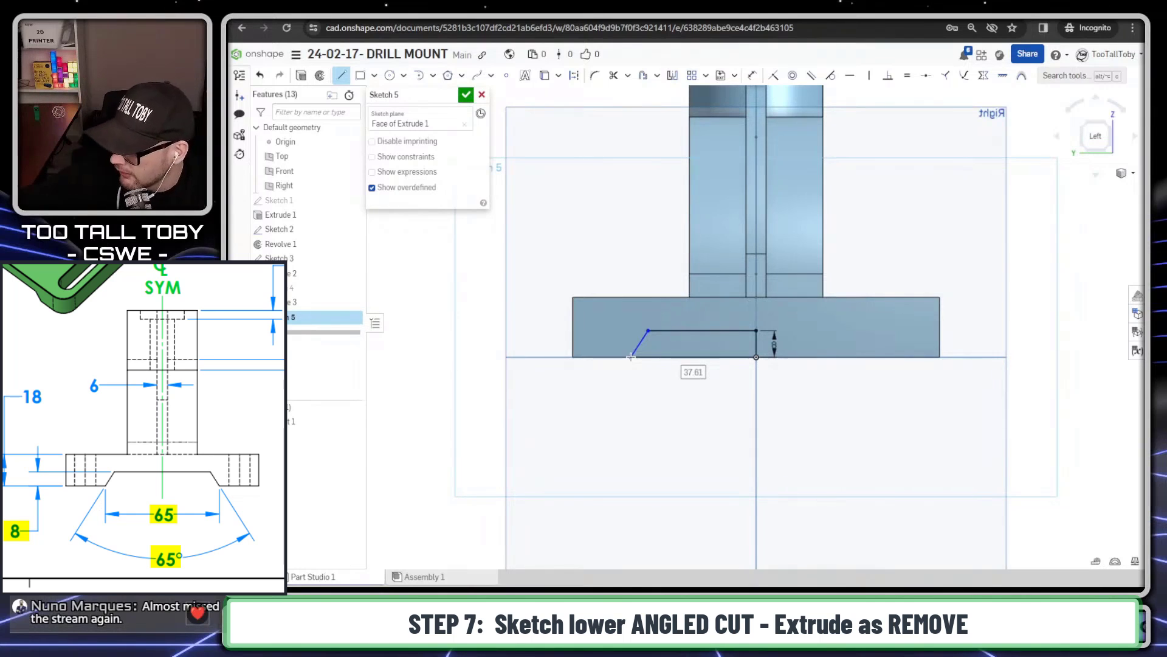
- Set the bottom edge to 65/2 (32.5) half-width and check the short vertical line's length
key("Tab")
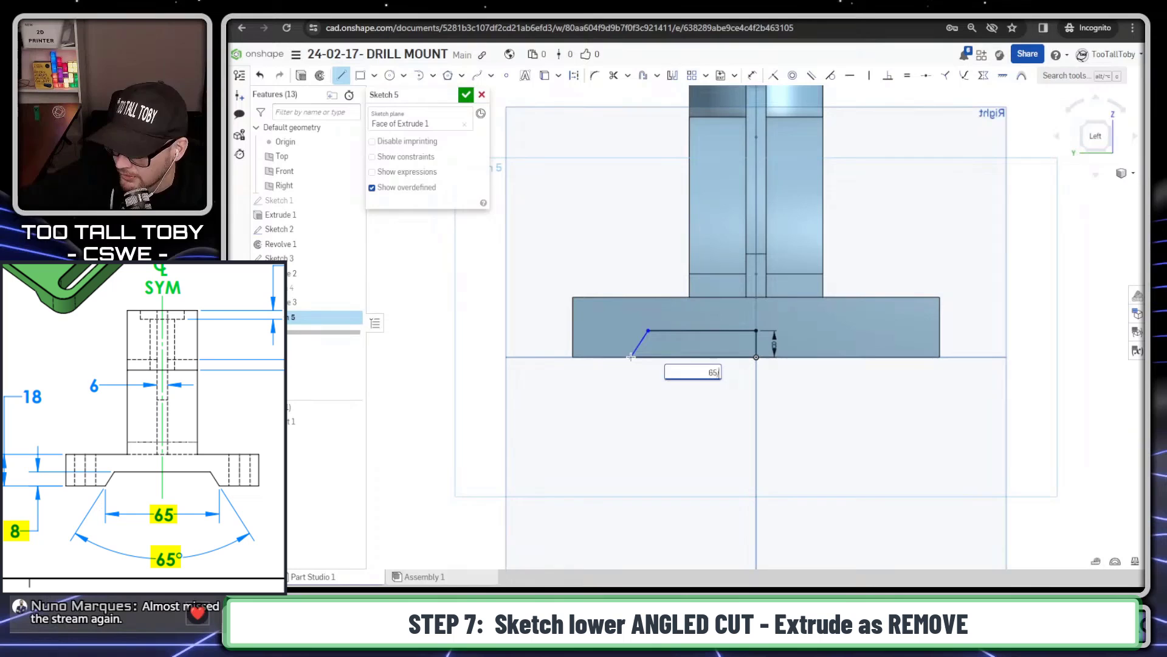
type("65/2")
key("Return")
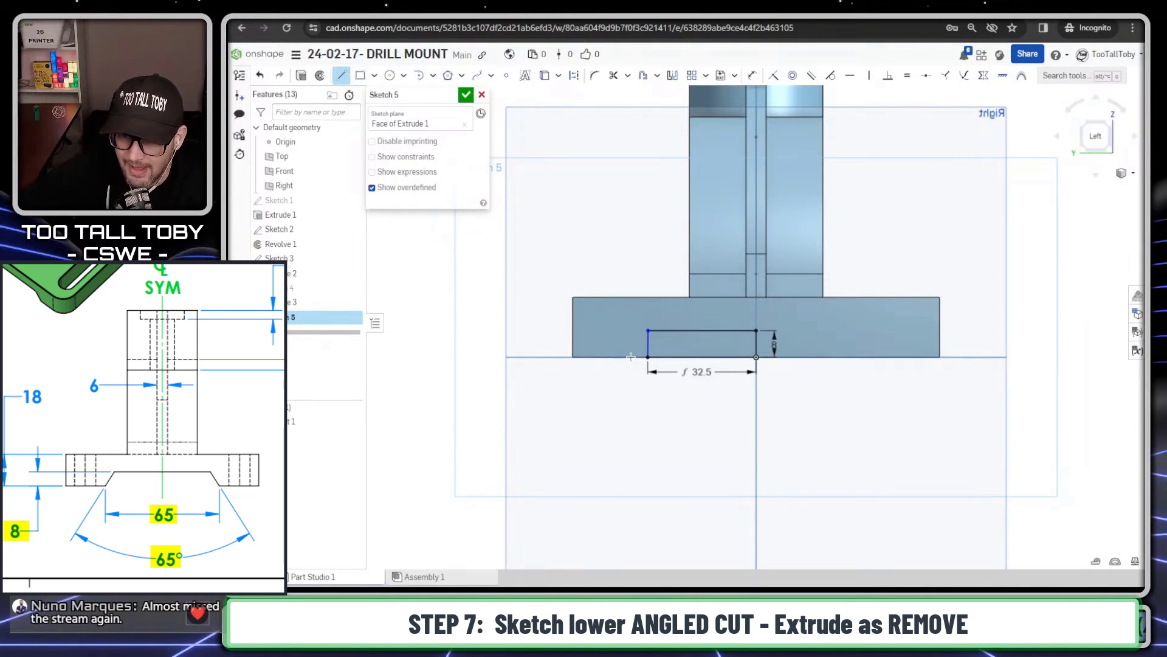
key("Escape")
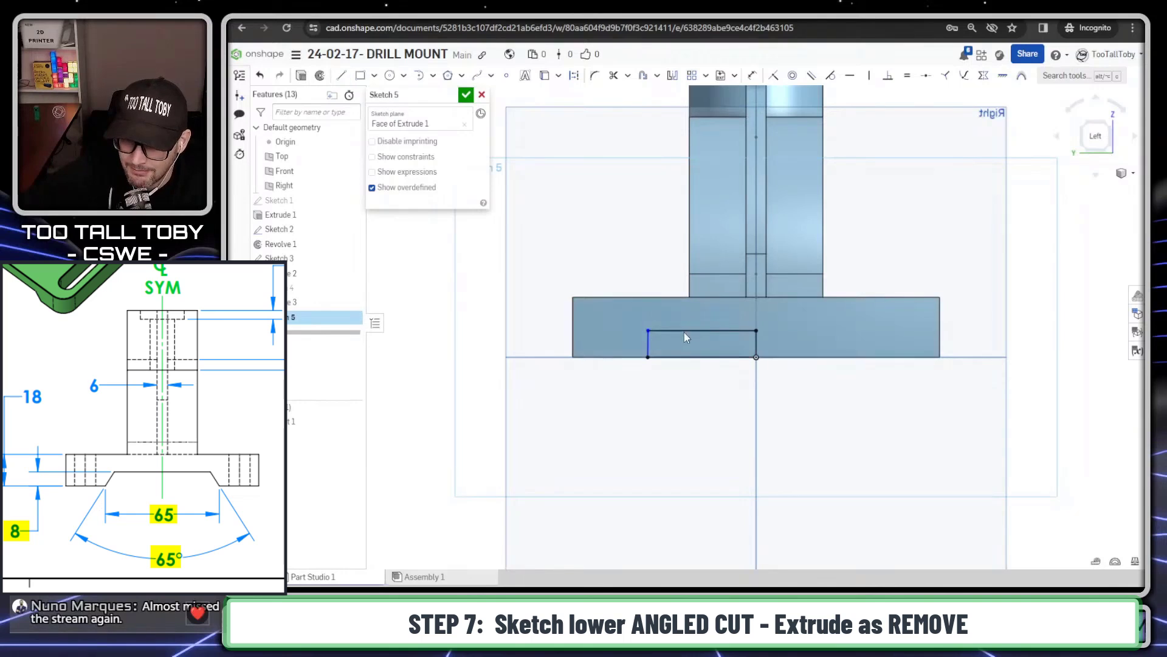
key("ctrl+z")
left_click(755, 345)
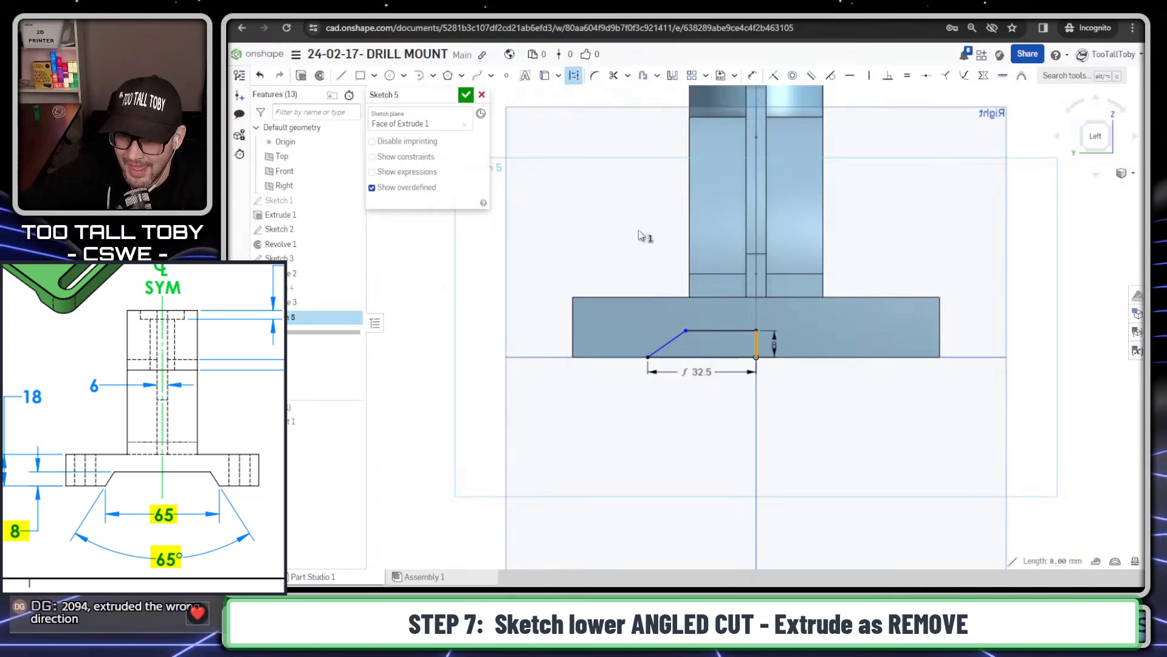
left_click(606, 273)
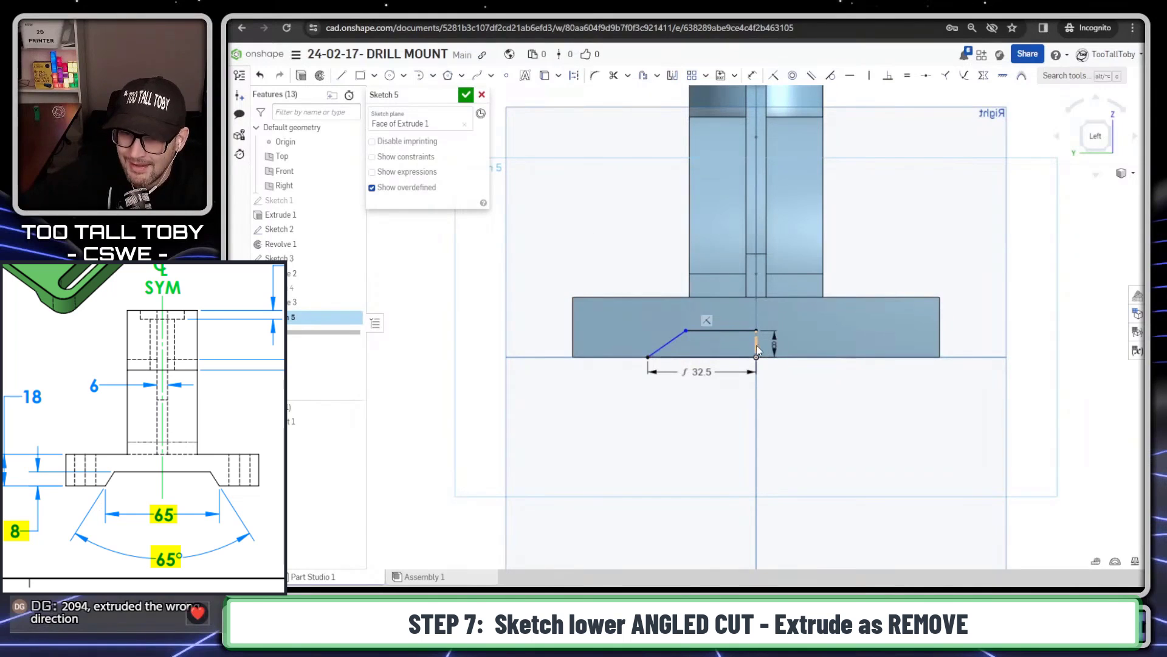
- Mirror the half profile about the centre axis and dimension a 65° angle between the slanted lines
mouse_move(598, 234)
left_mouse_down()
mouse_move(740, 418)
mouse_move(787, 405)
left_mouse_up()
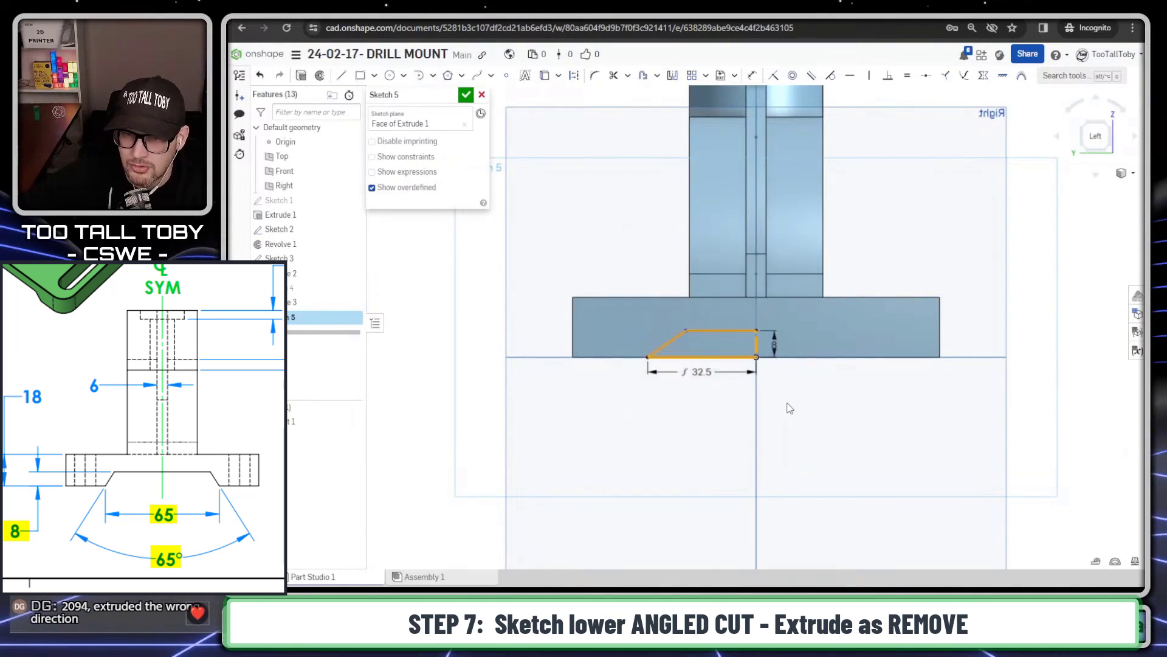
left_click(673, 77)
key("s")
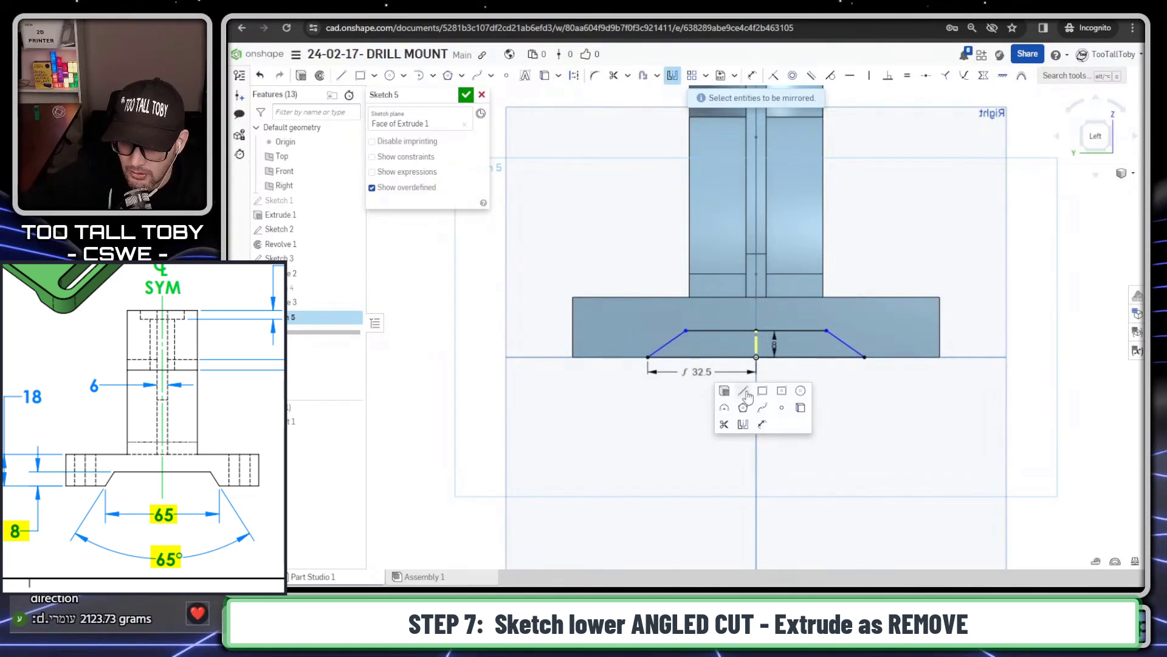
left_click(763, 424)
left_click(671, 342)
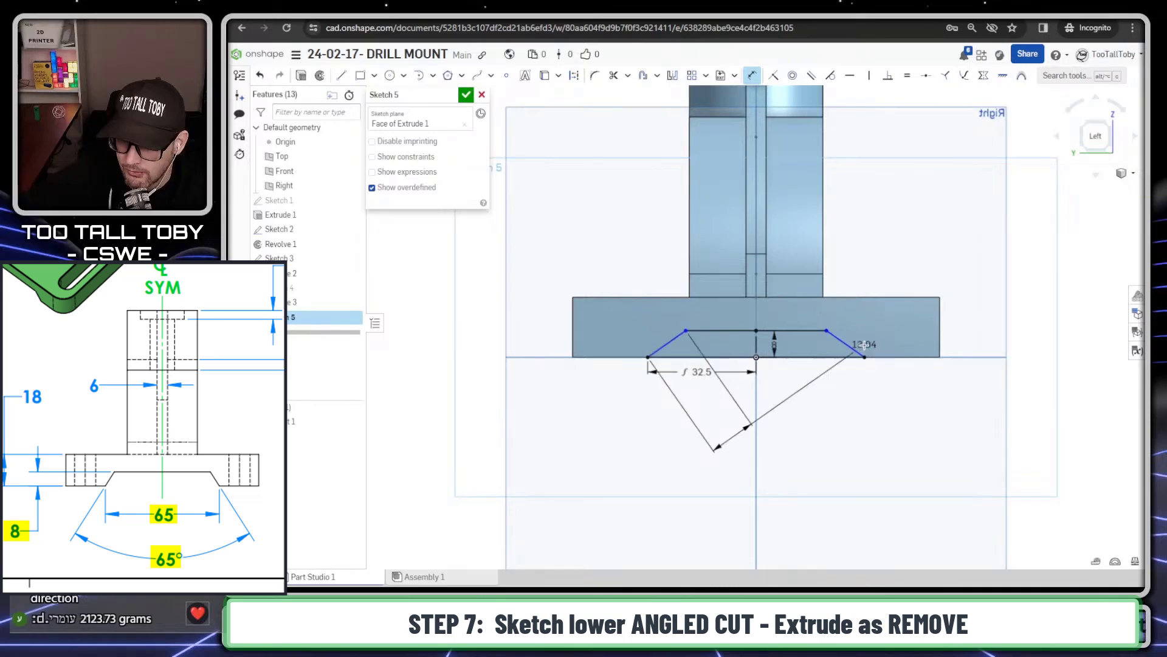
left_click(845, 344)
left_click(810, 445)
type("65")
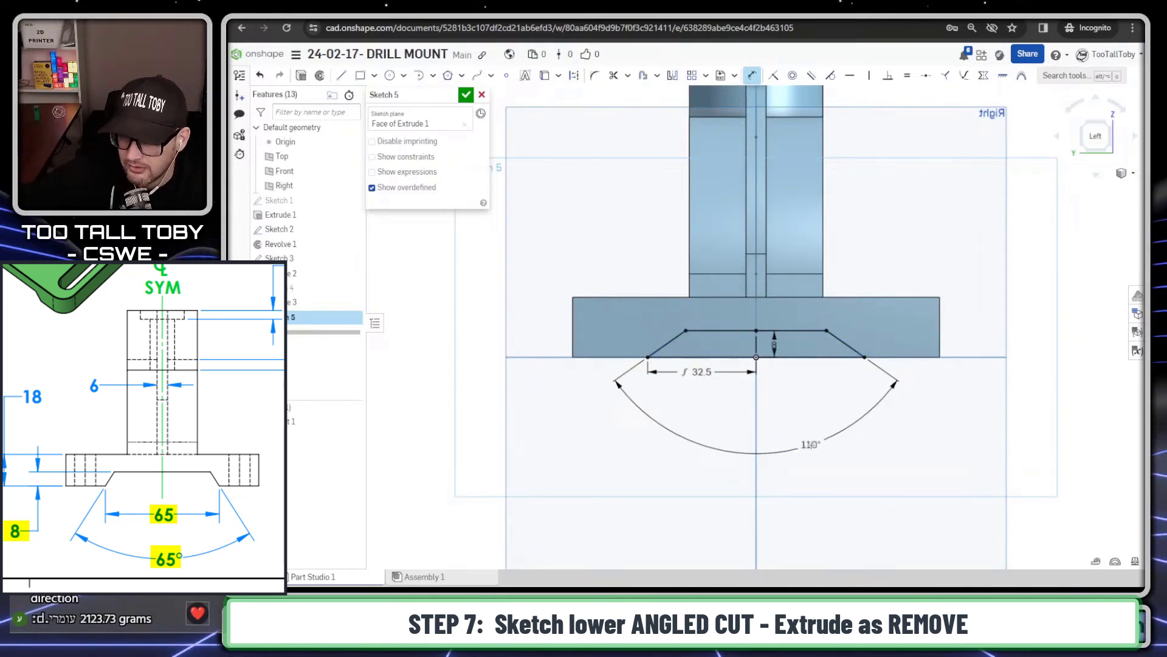
key("Return")
- Switch to isometric view and finish Sketch 5 into a new extrude
scroll(814, 443, "down", 3)
key("shift+7")
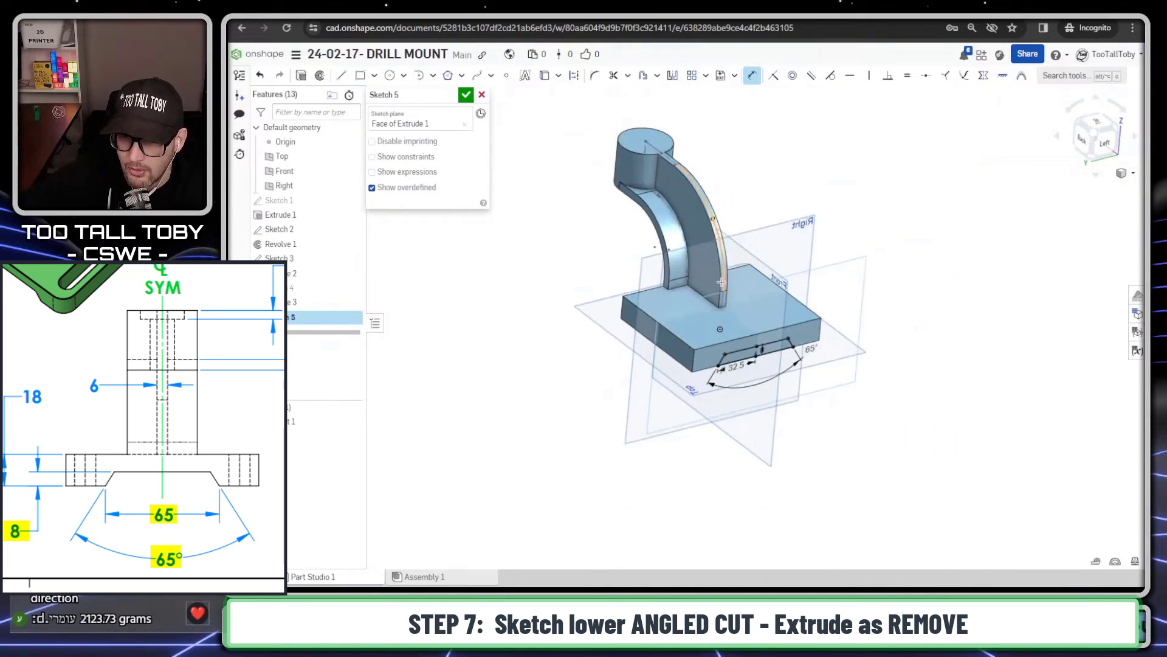
key("s")
key("shift+e")
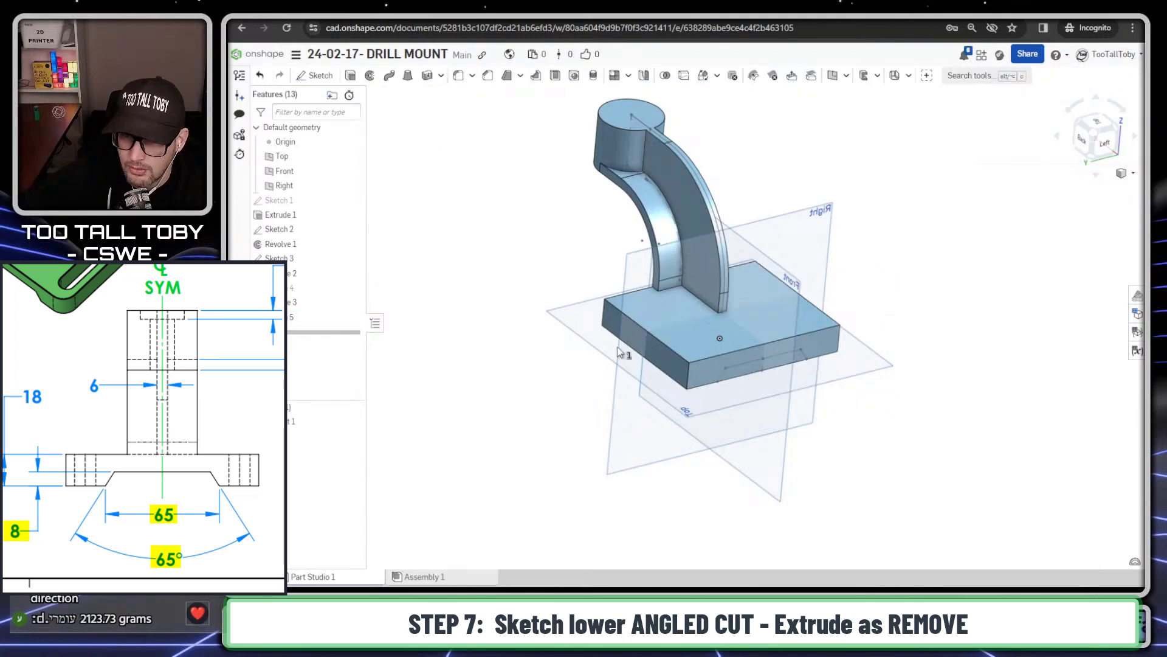
- Cut the Sketch 5 trapezoid as a solid Through all remove along the base
left_click(434, 127)
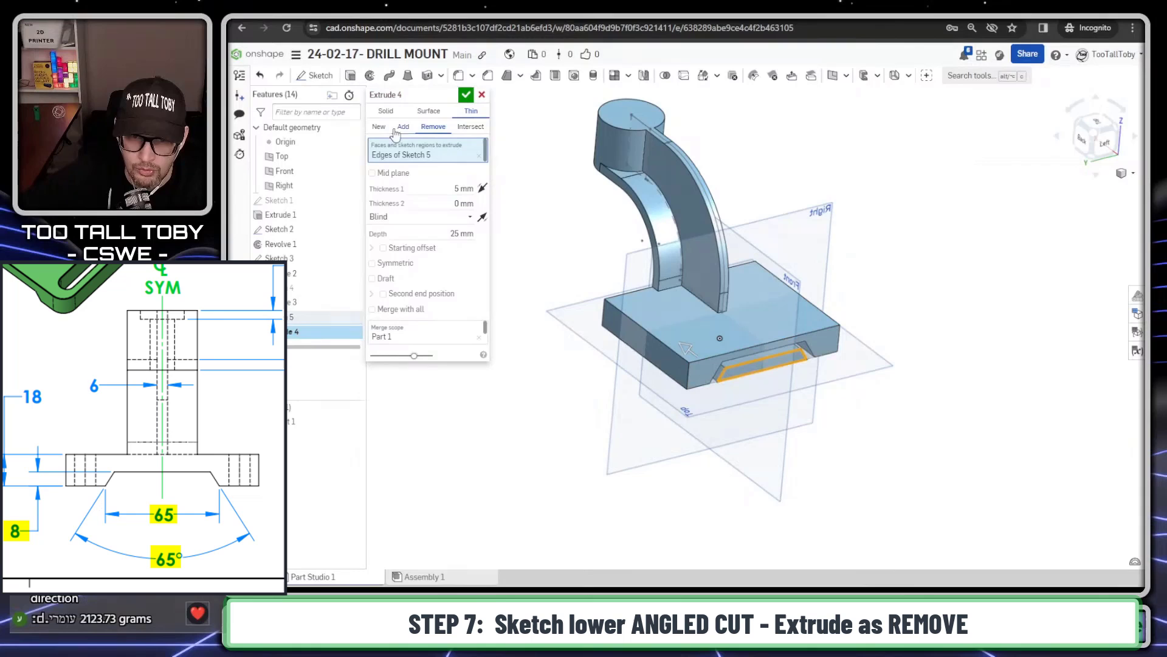
left_click(385, 113)
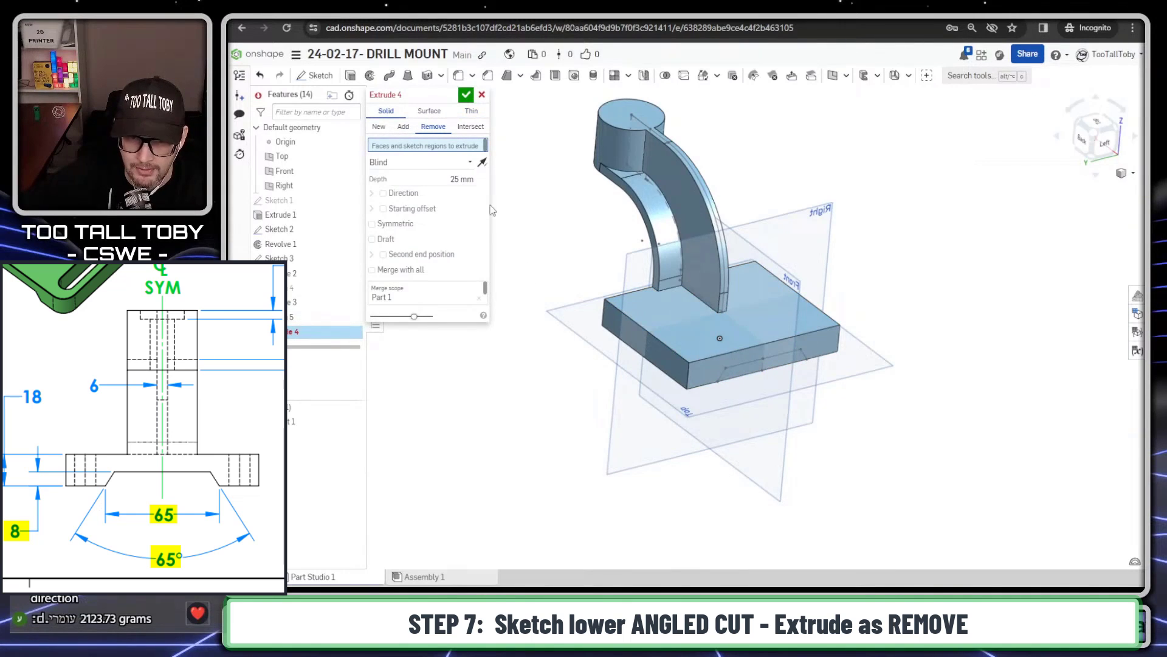
left_click(290, 316)
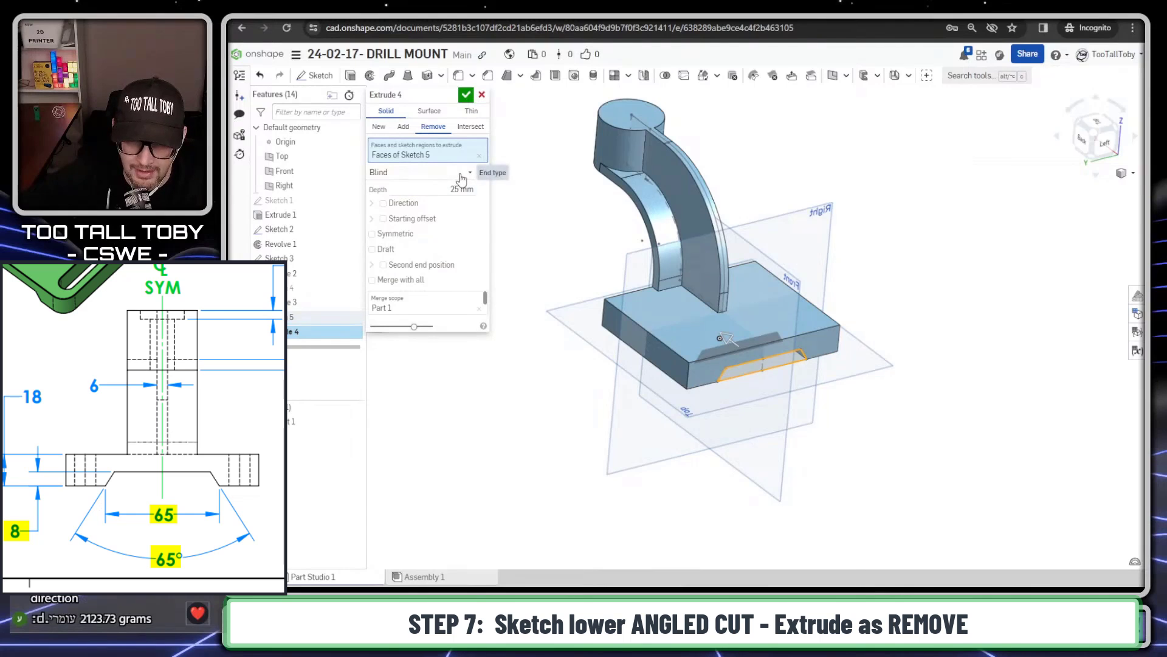
left_click(459, 174)
left_click(392, 263)
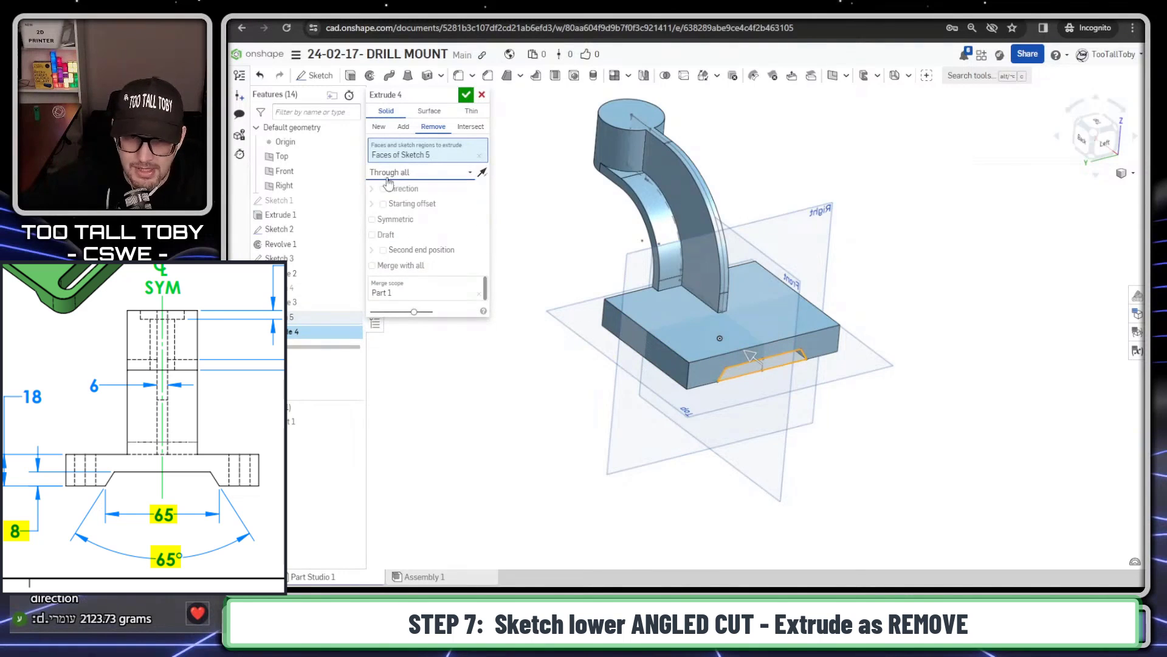
left_click(465, 94)
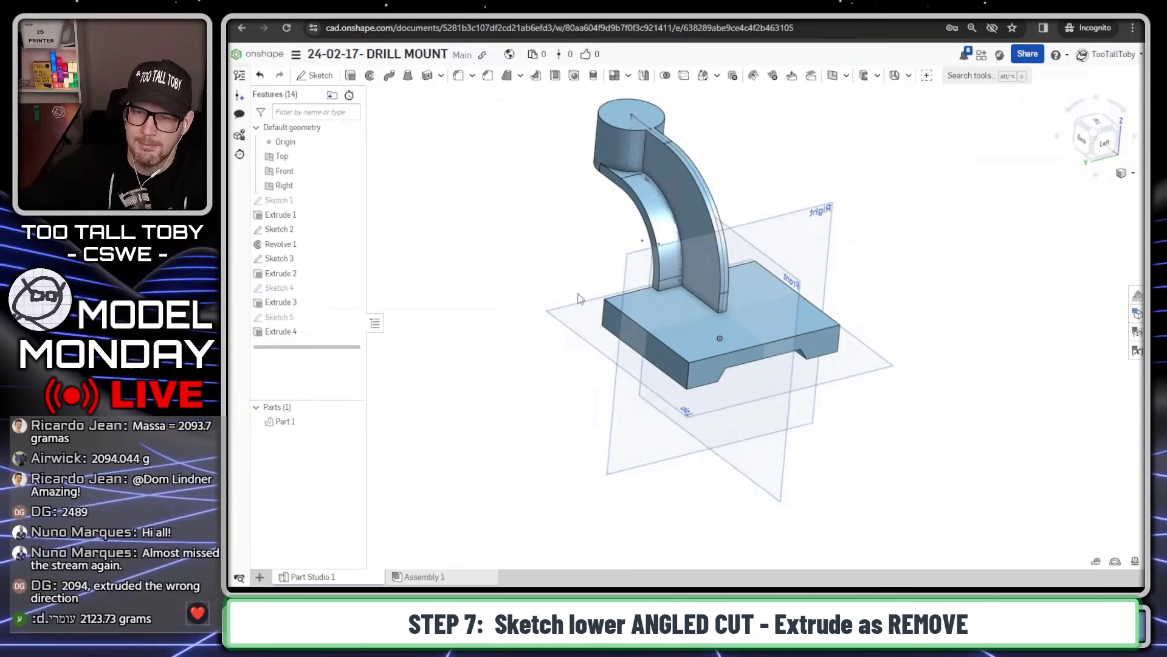
right_click_drag(579, 298, 679, 316)
- Start a sketch on the base's top face and draw a 45 mm vertical line
left_click(679, 334)
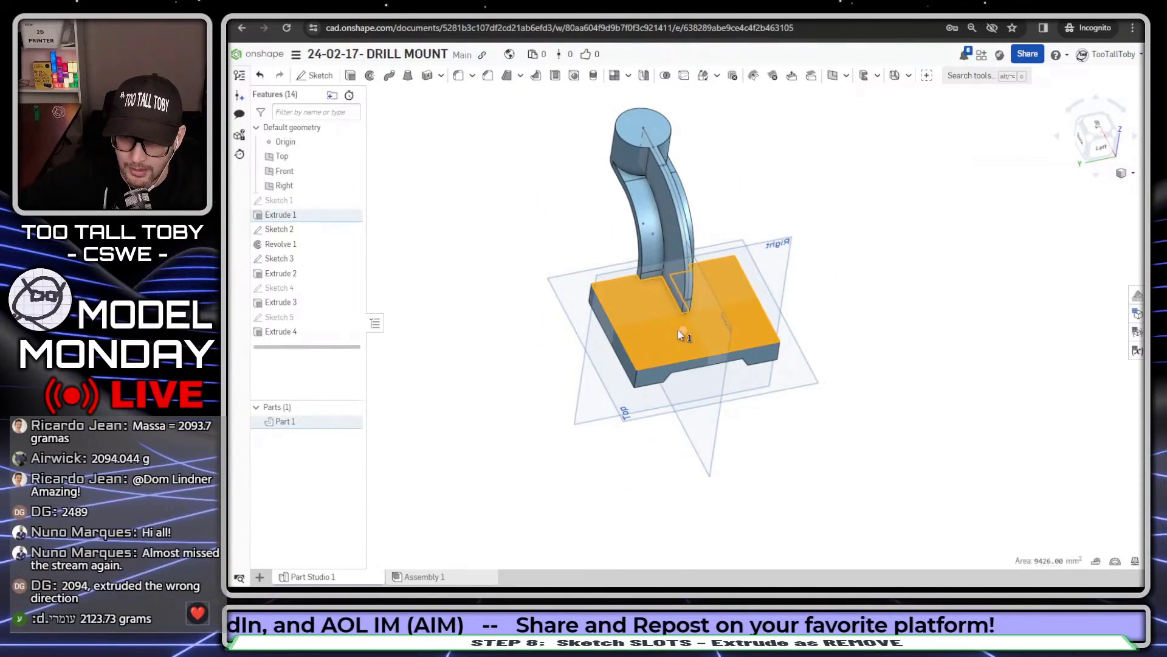
key("s")
left_click(695, 322)
key("s")
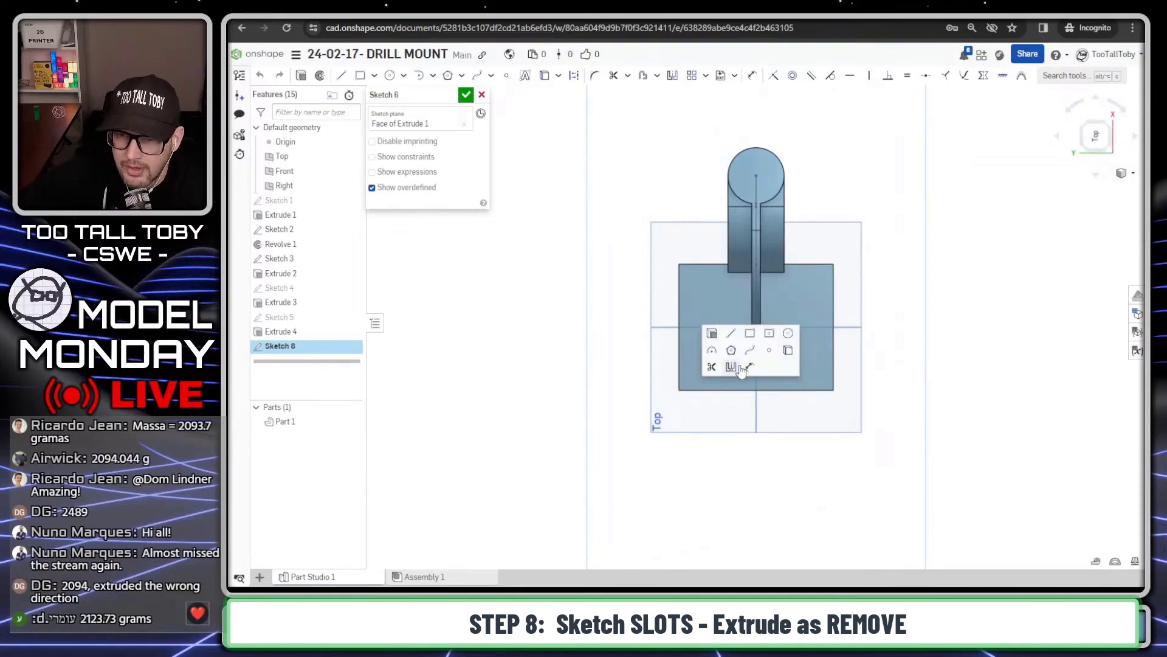
left_click(731, 332)
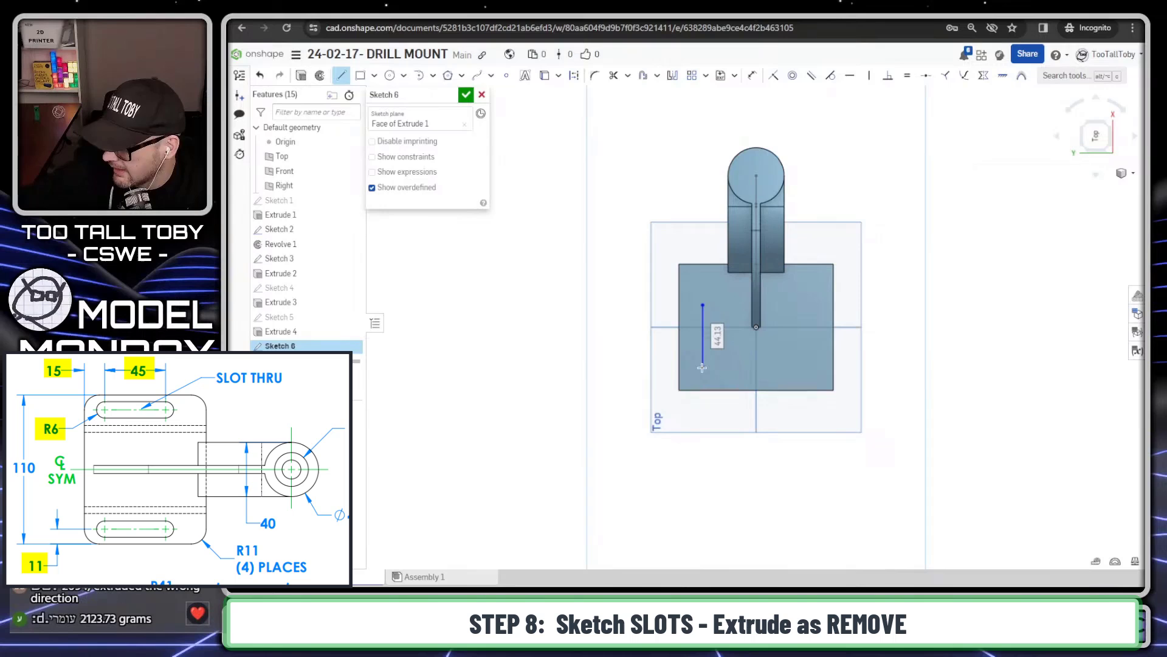
type("45")
key("Return")
key("Escape")
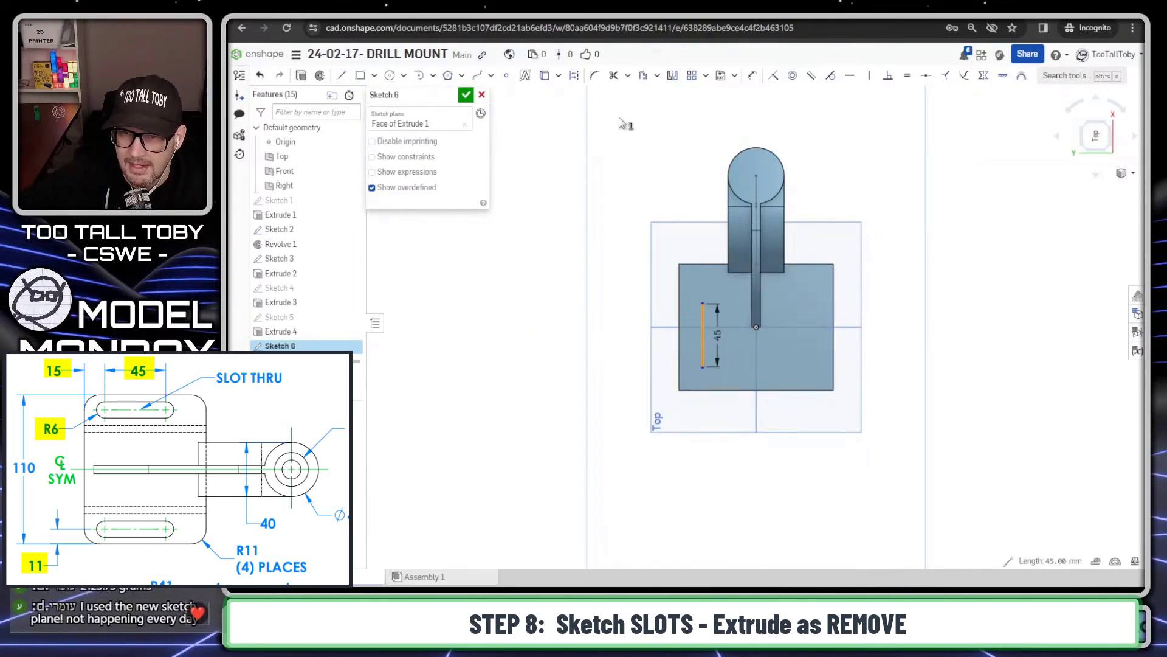
- Turn the 45 mm line into a slot 12 mm wide
left_click(658, 75)
left_click(658, 115)
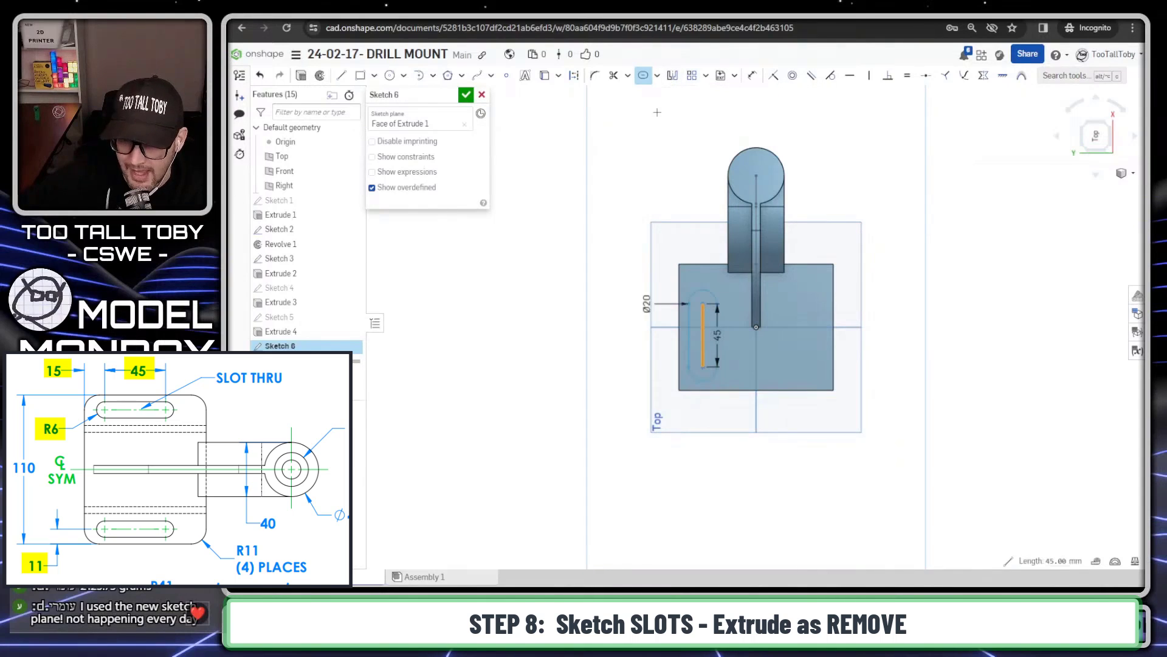
left_click(658, 77)
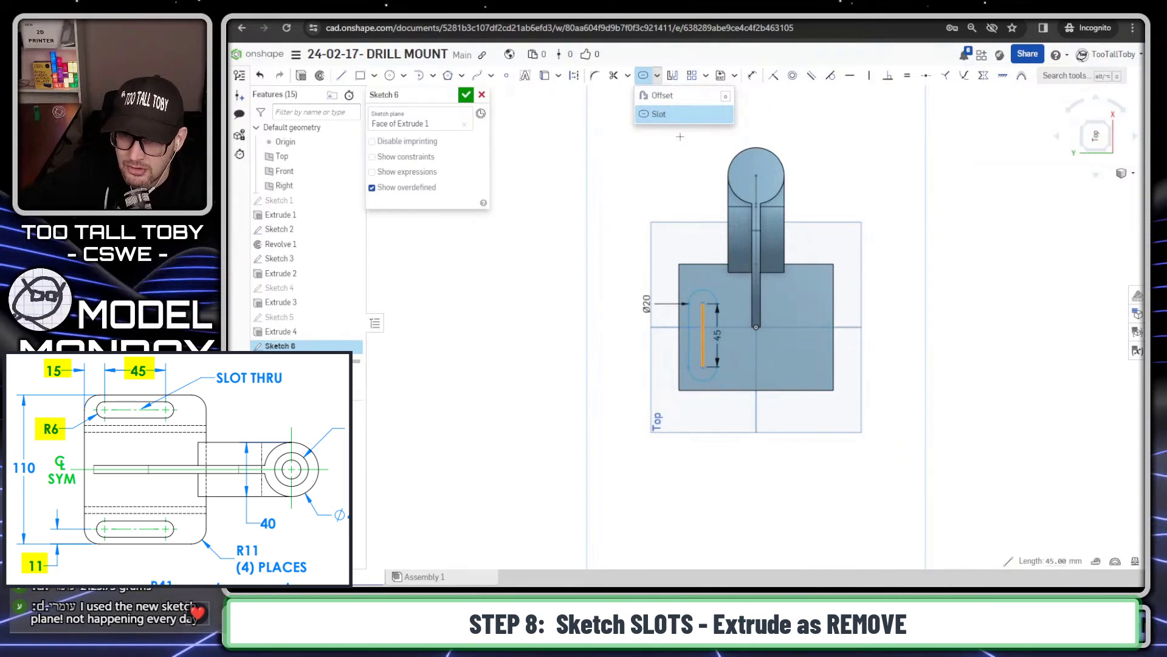
key("Escape")
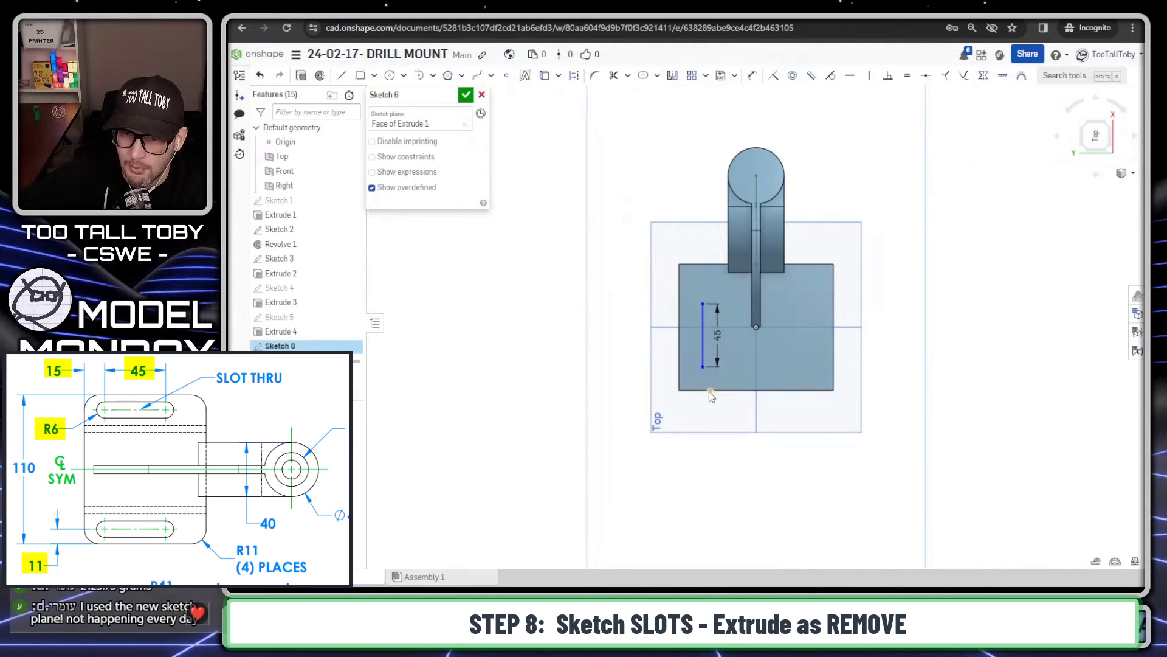
left_click(702, 318)
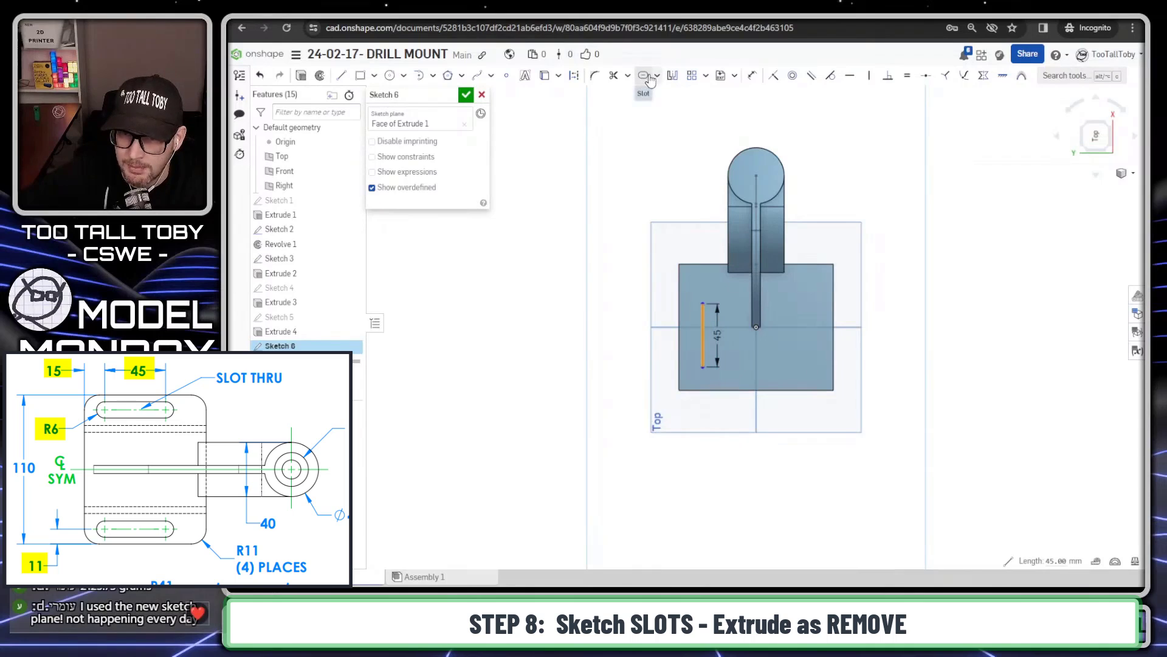
left_click(657, 76)
left_click(655, 112)
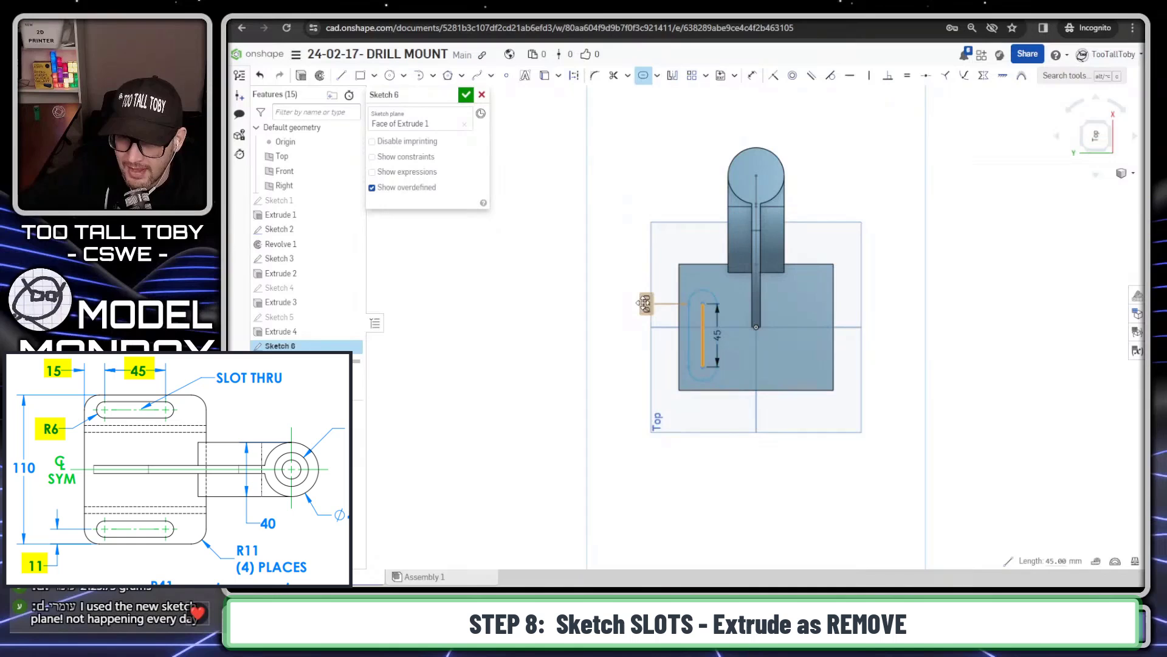
left_click(647, 298)
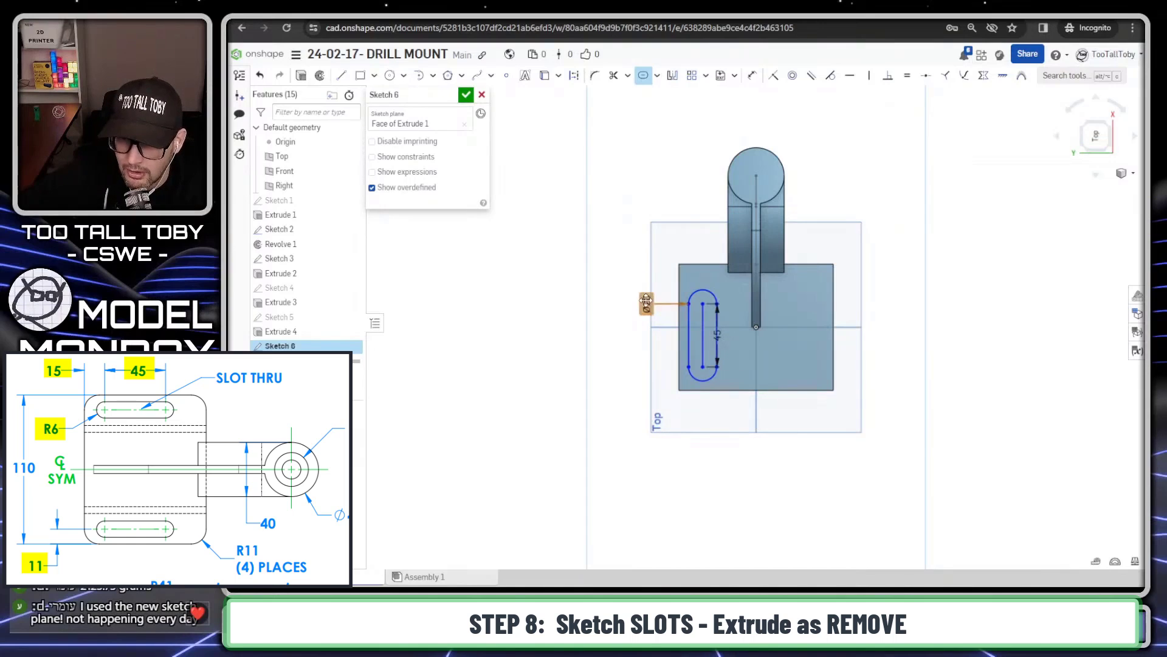
double_click(645, 300)
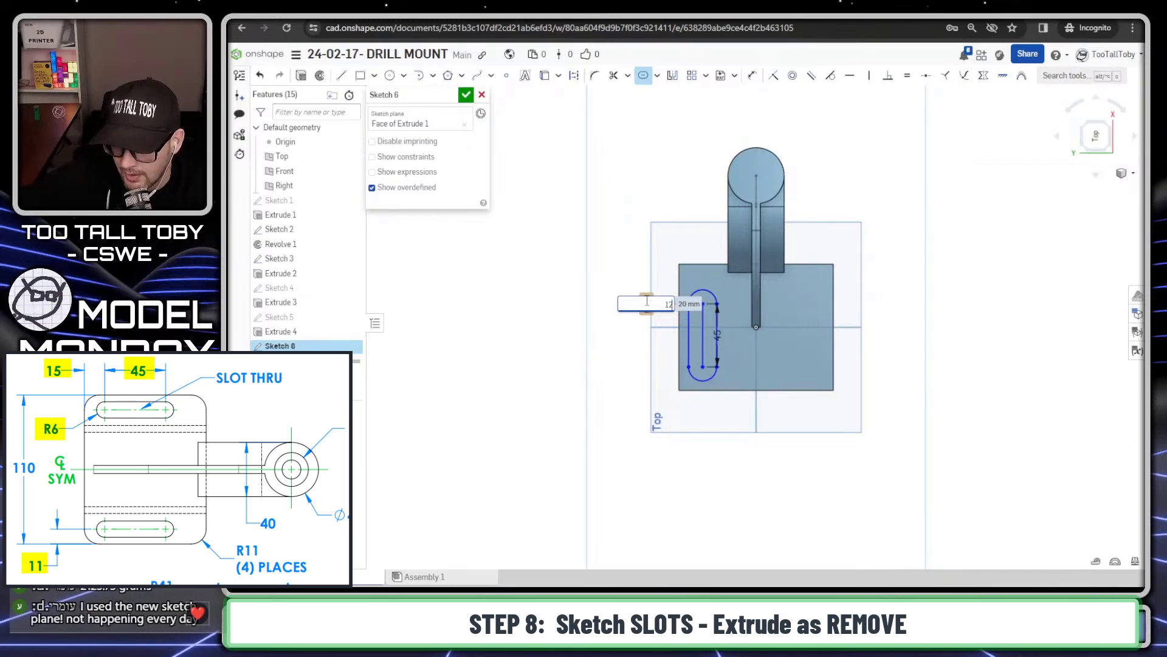
type("12")
key("Return")
scroll(745, 322, "up", 3)
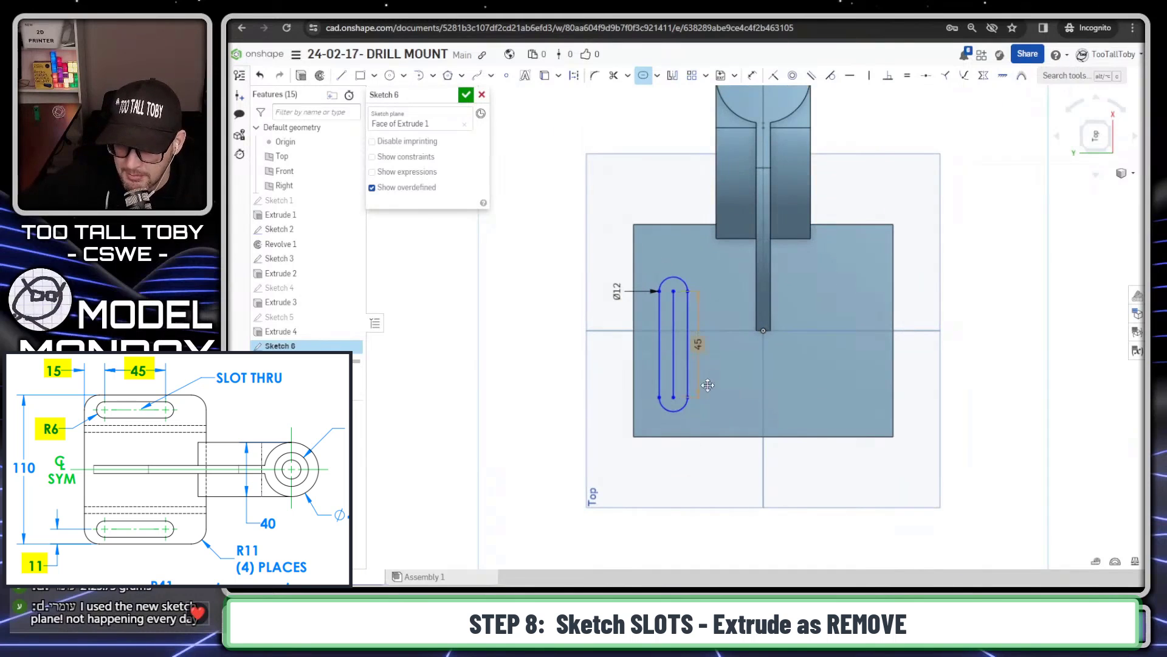
- Dimension the slot 11 mm above the bottom edge and 15 mm from the left edge
key("s")
left_click(718, 352)
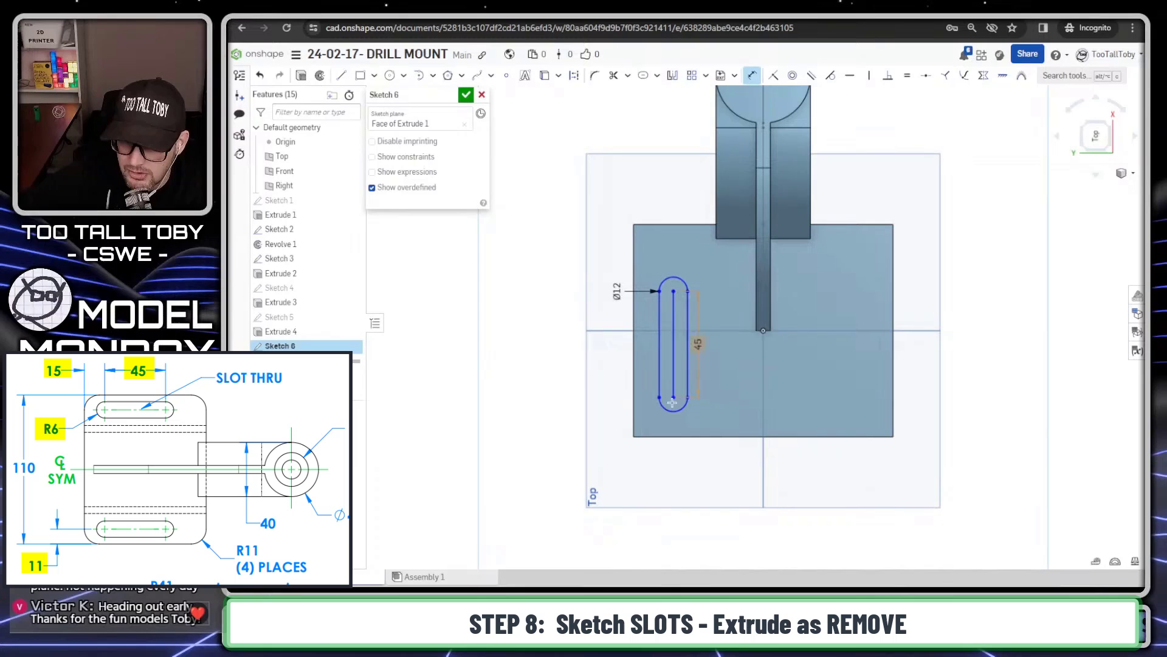
left_click(657, 437)
left_click(660, 397)
left_click(555, 408)
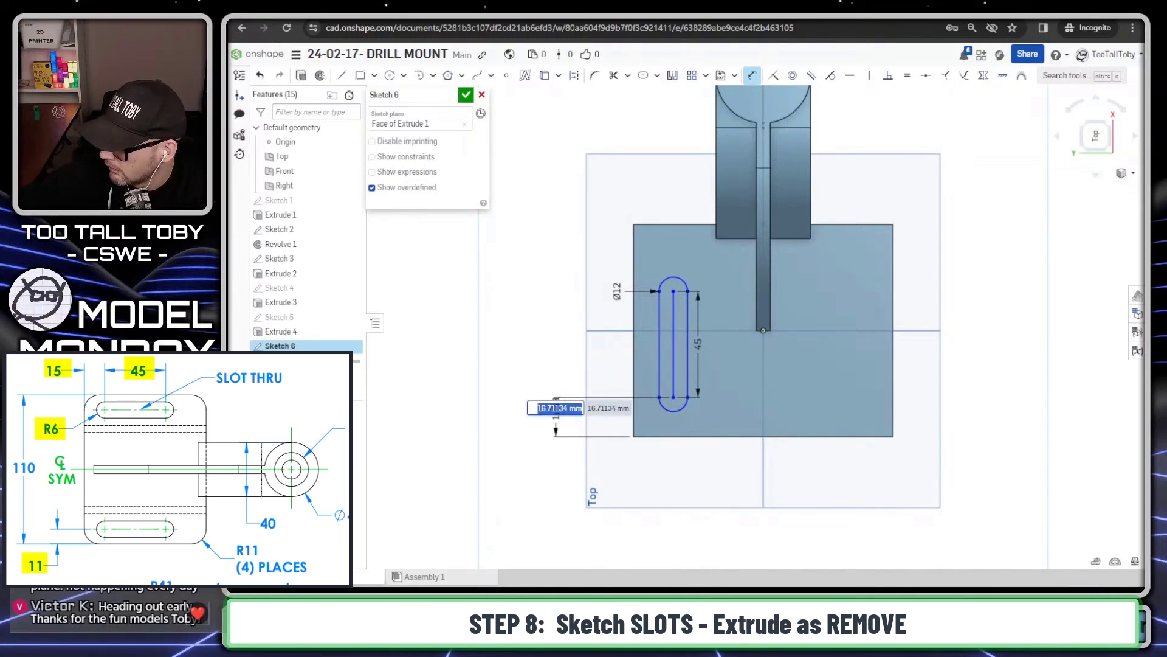
type("11")
key("Return")
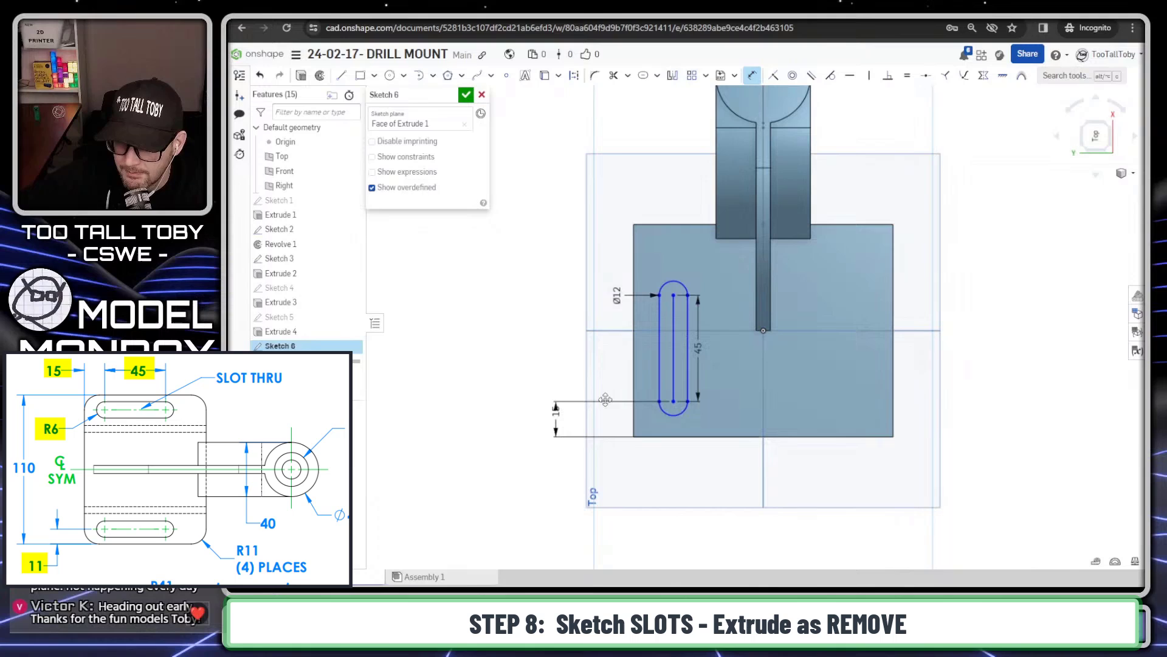
left_click(634, 385)
left_click(673, 402)
left_click(662, 479)
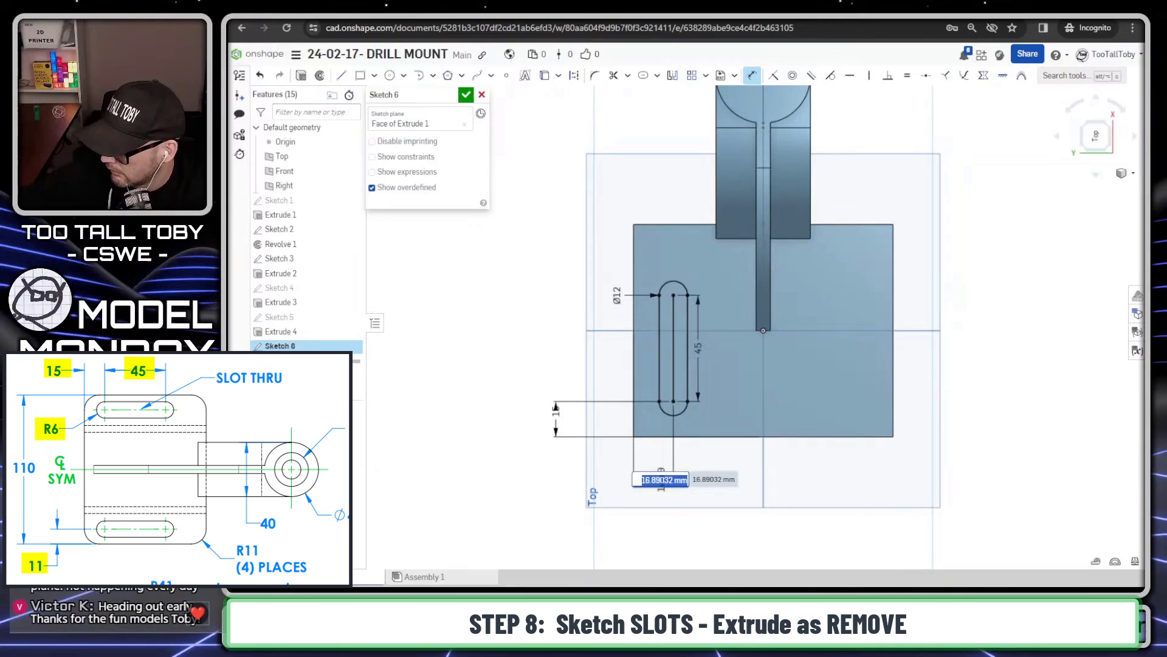
type("15")
key("Return")
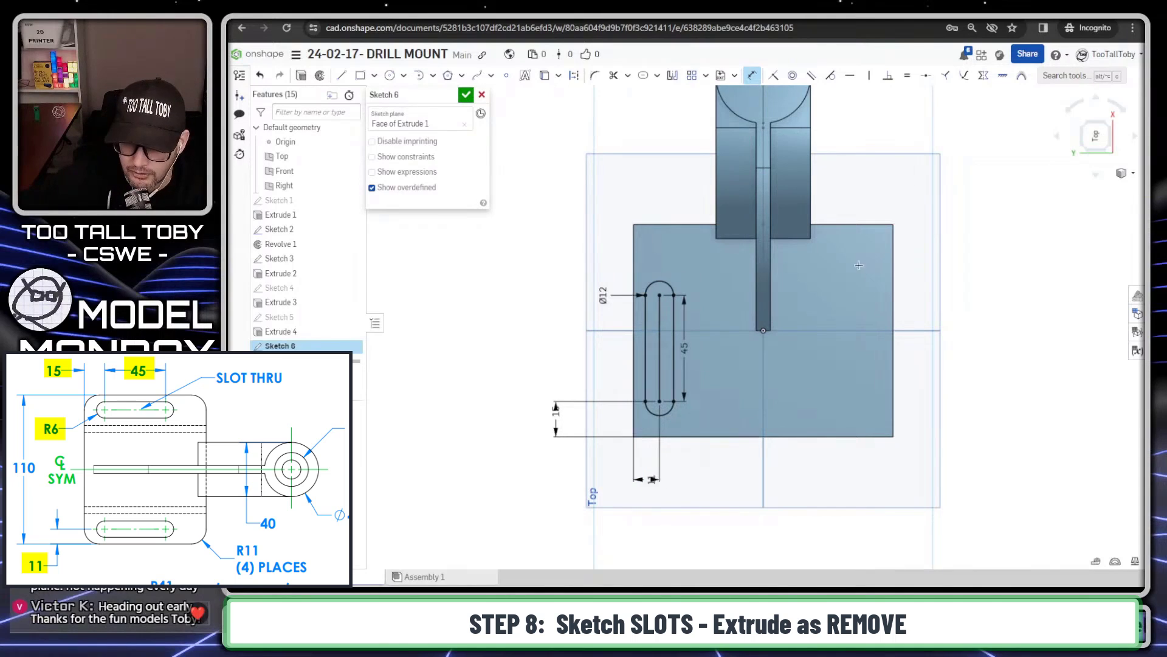
- Draw a vertical construction centreline down the base middle and mirror the slot across it
right_click(830, 321)
left_click(864, 319)
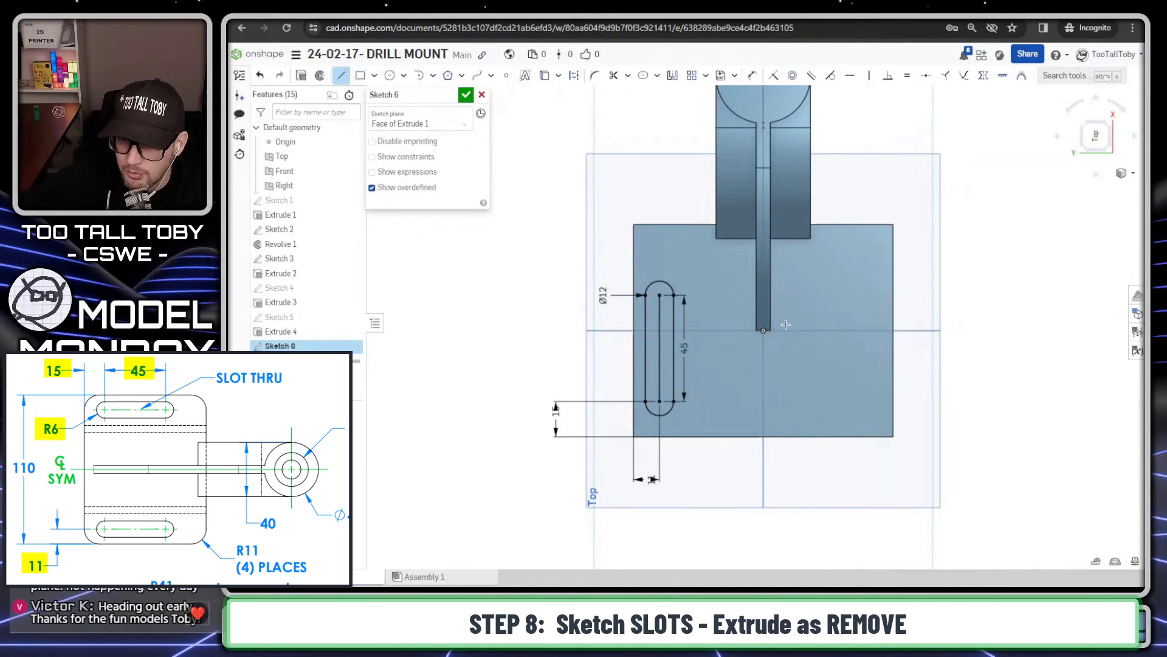
key("m")
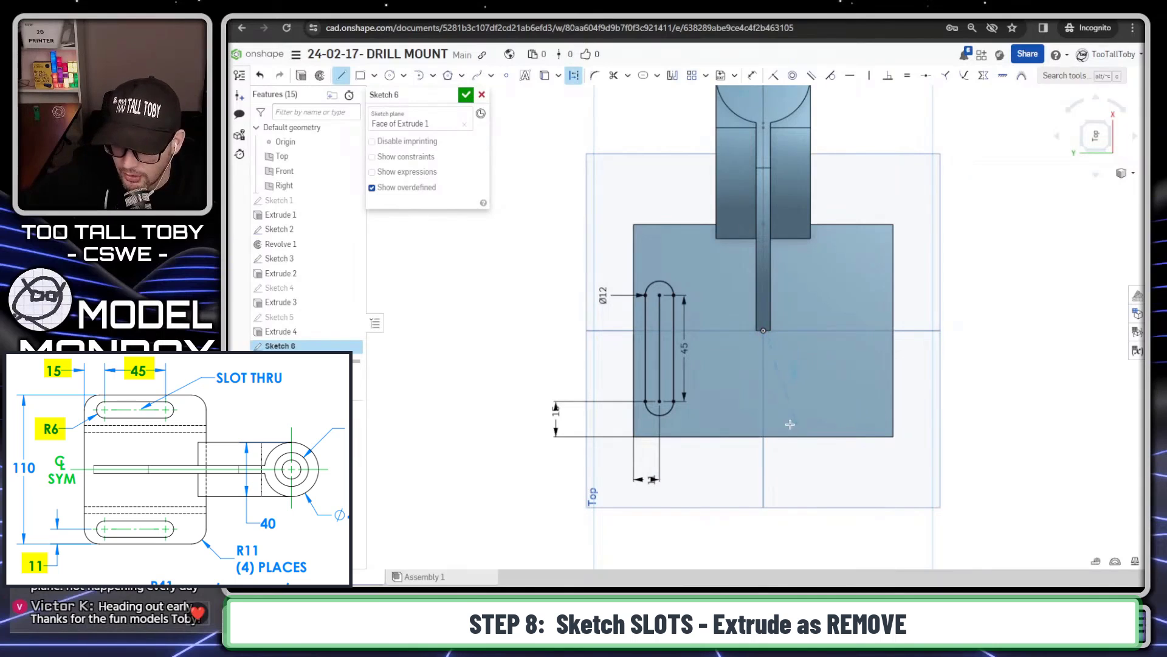
left_click(763, 424)
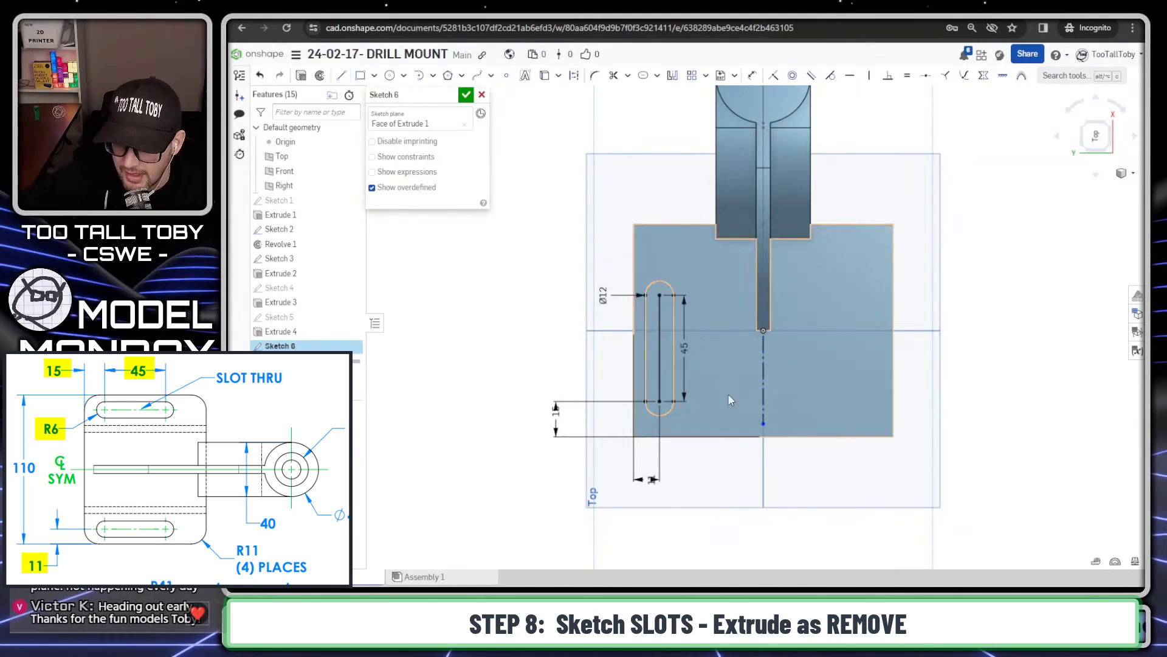
mouse_move(846, 190)
left_mouse_down()
mouse_move(453, 523)
mouse_move(465, 507)
left_mouse_up()
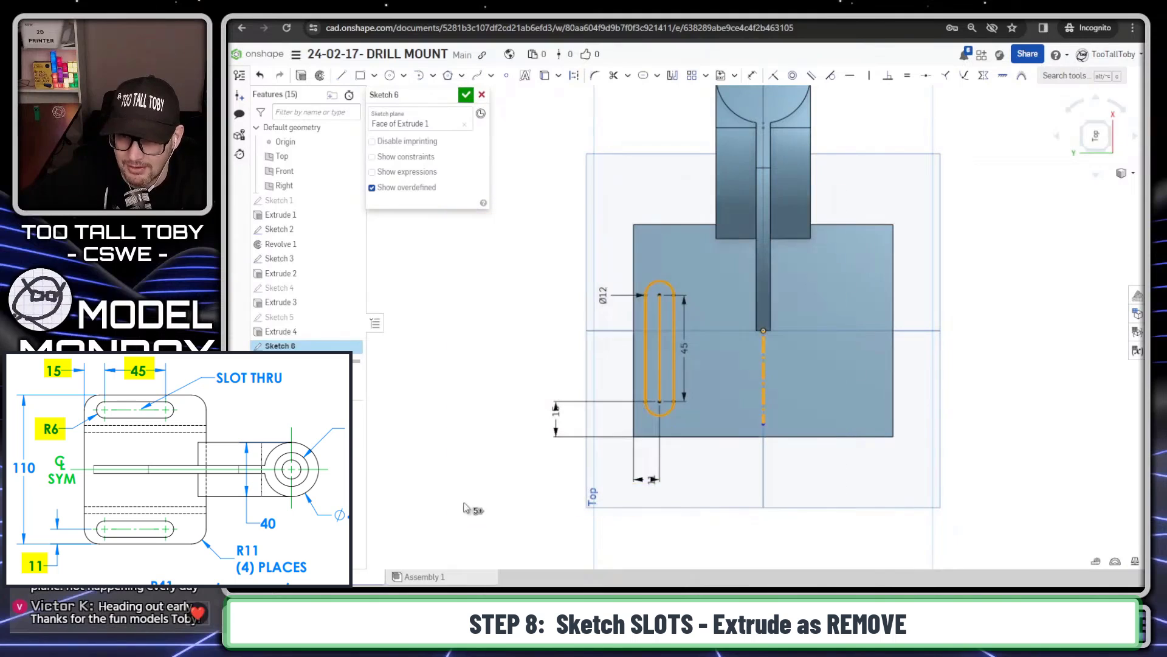
left_click(673, 75)
- Add the 45 mm length dimension to the left slot
key("d")
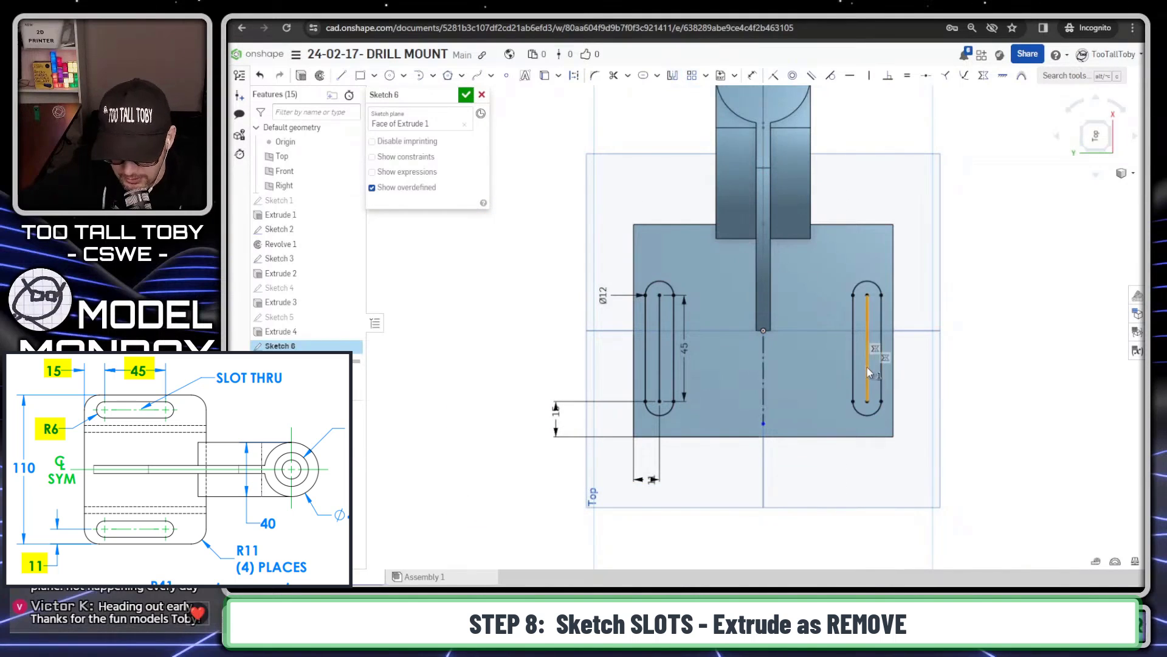
left_click(867, 374)
left_click(681, 381)
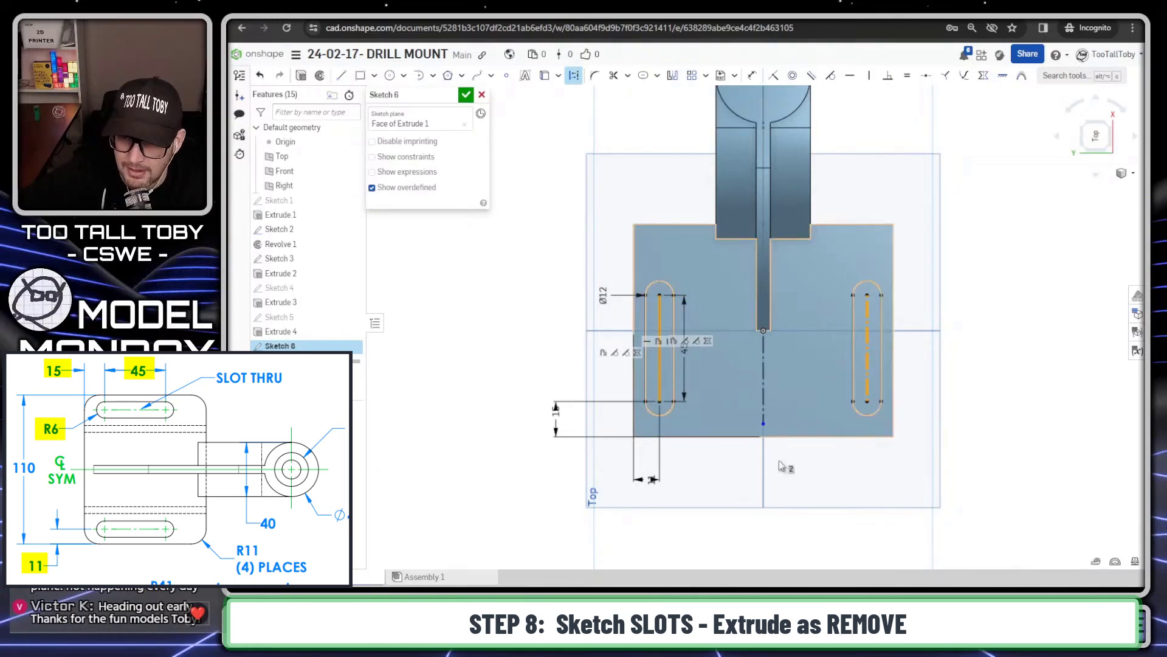
key("Escape")
scroll(995, 412, "down", 2)
right_click_drag(995, 412, 828, 375)
key("a")
key("s")
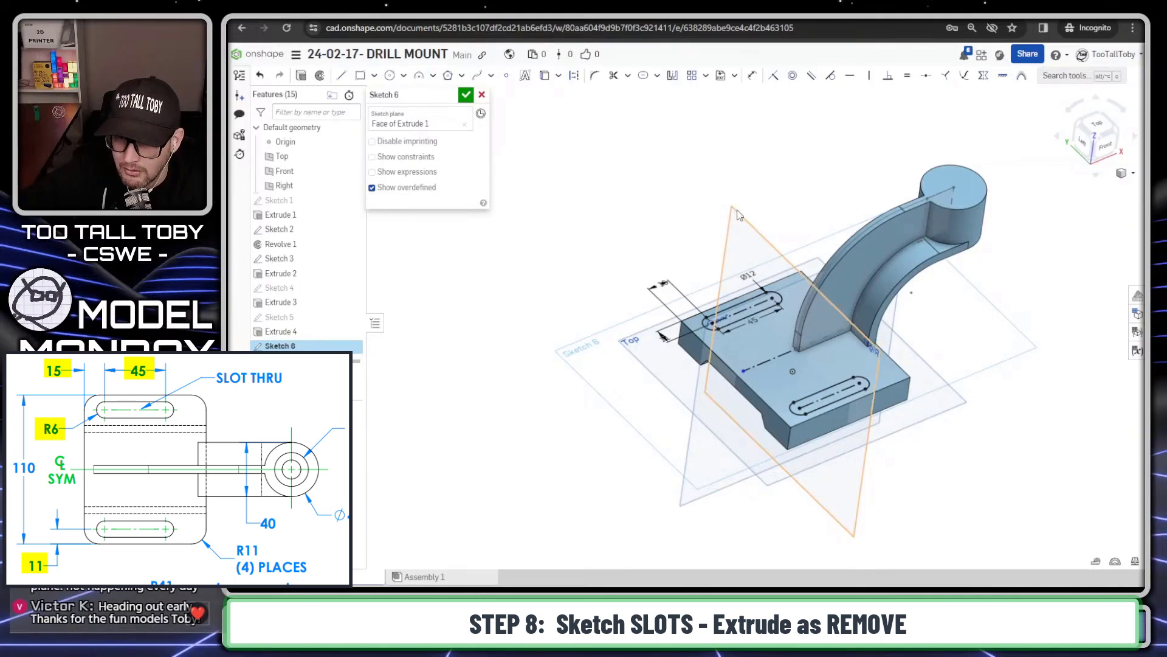
- Close Sketch 6 and cut both slots through the whole base with a Through all remove extrude
key("s")
left_click(751, 201)
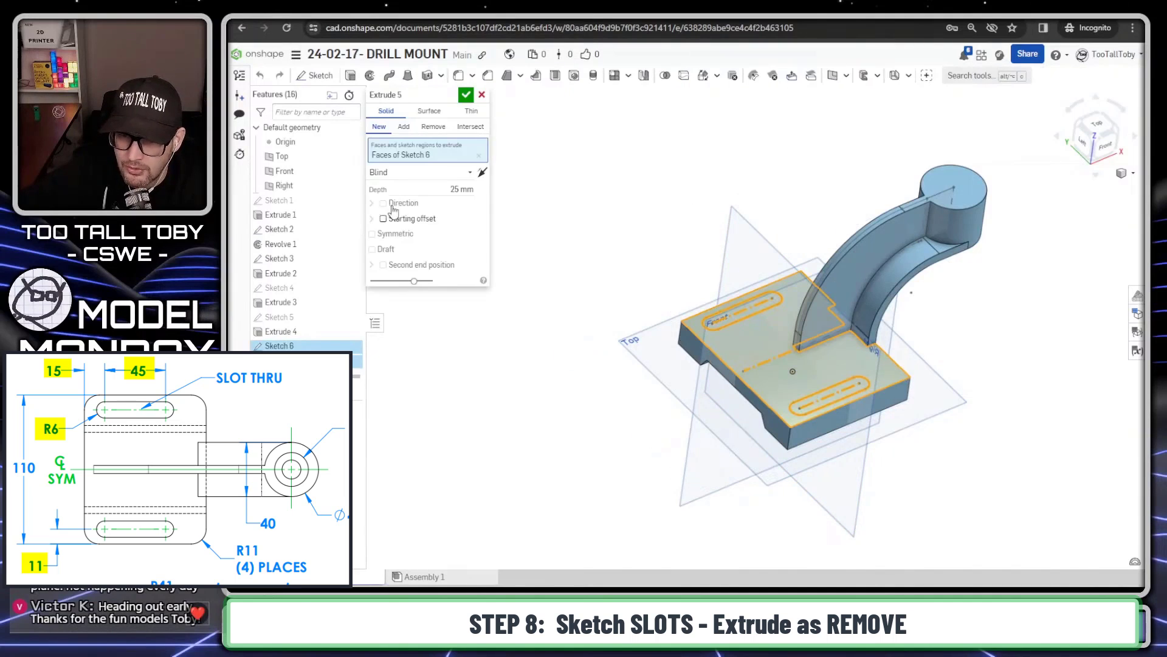
left_click(431, 126)
left_click(468, 172)
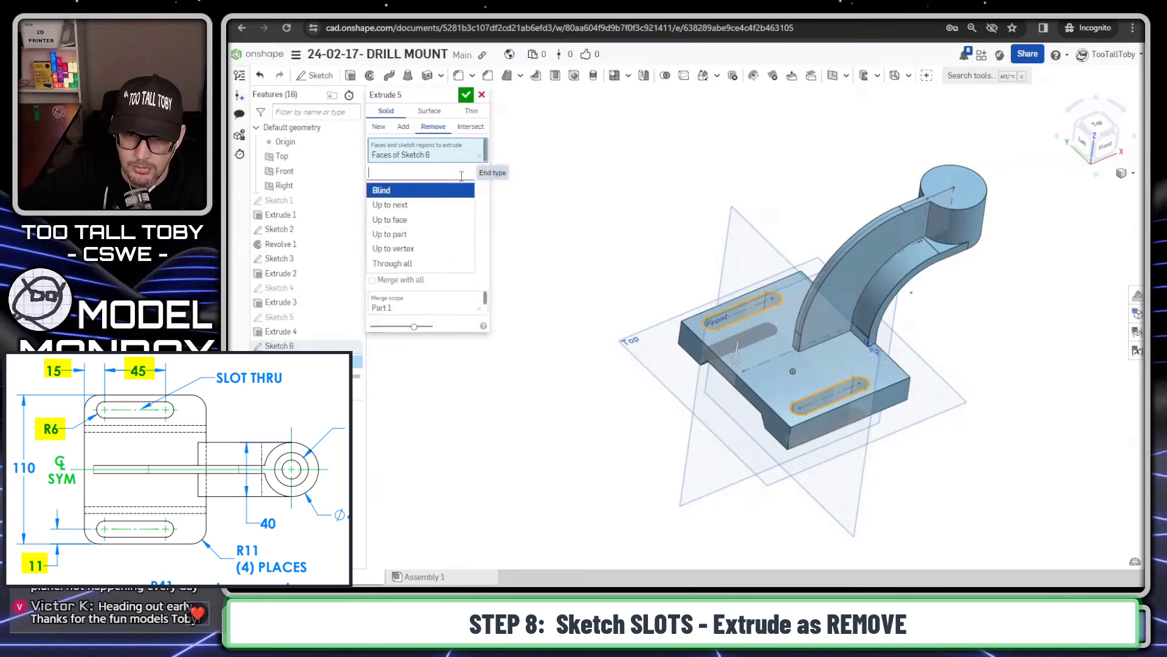
left_click(404, 264)
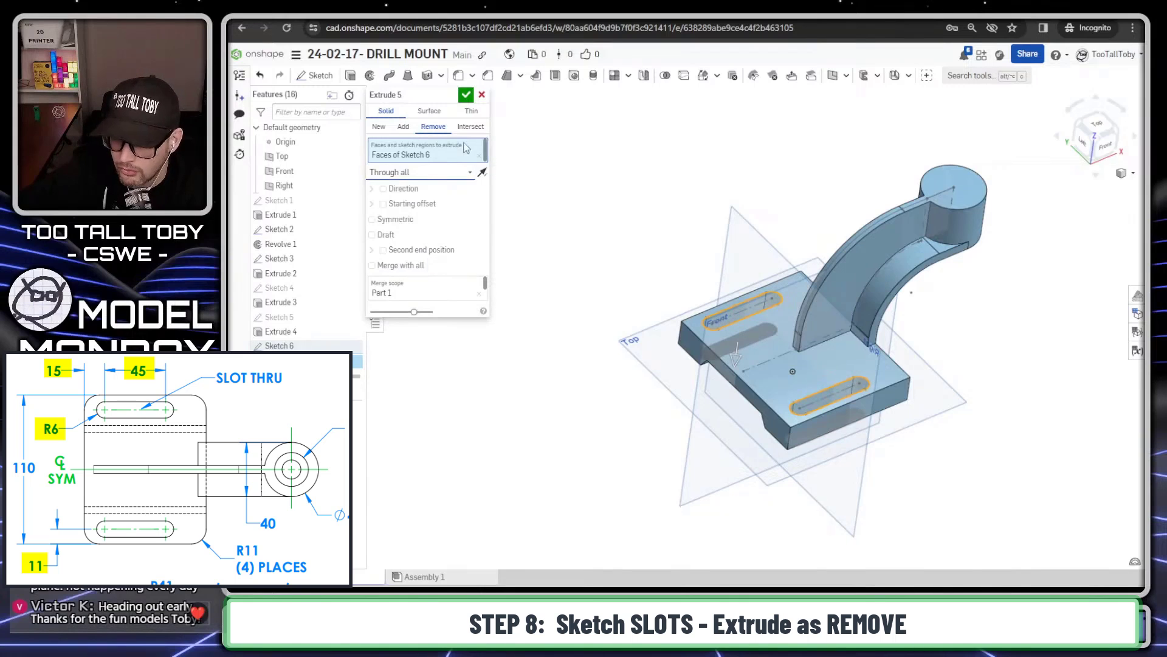
left_click(466, 95)
mouse_move(585, 232)
right_mouse_down()
mouse_move(581, 326)
mouse_move(594, 292)
mouse_move(592, 341)
mouse_move(586, 273)
mouse_move(624, 303)
right_mouse_up()
scroll(684, 219, "up", 5)
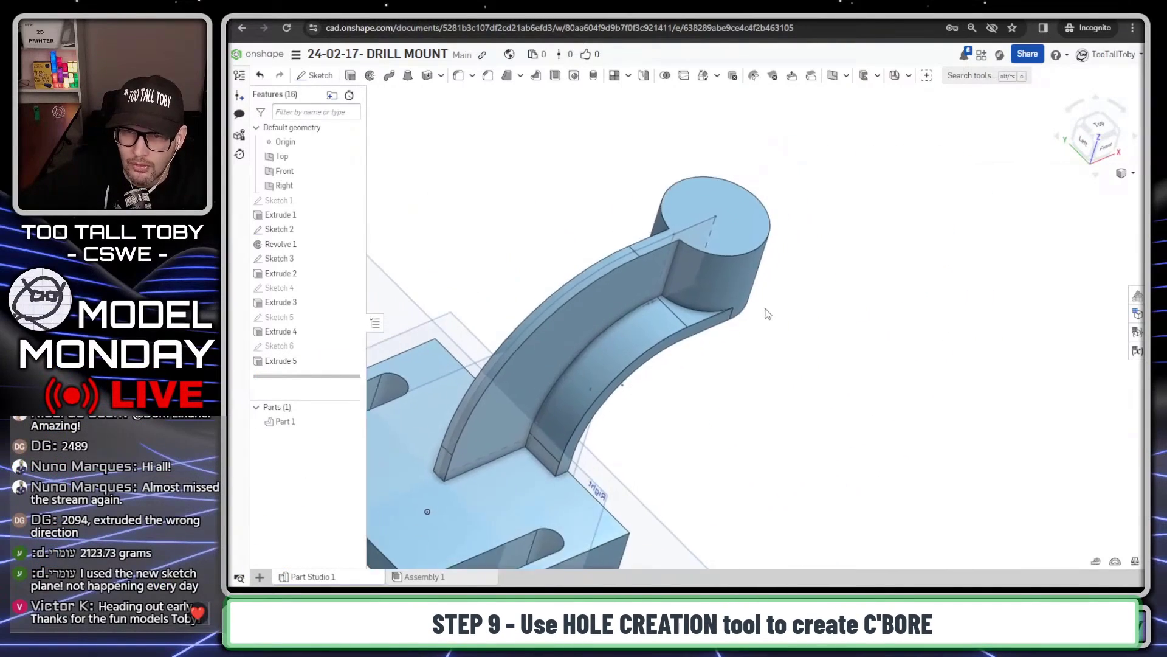
- Start a hole feature placed at the centre of the cylinder boss's top face
left_click(684, 219)
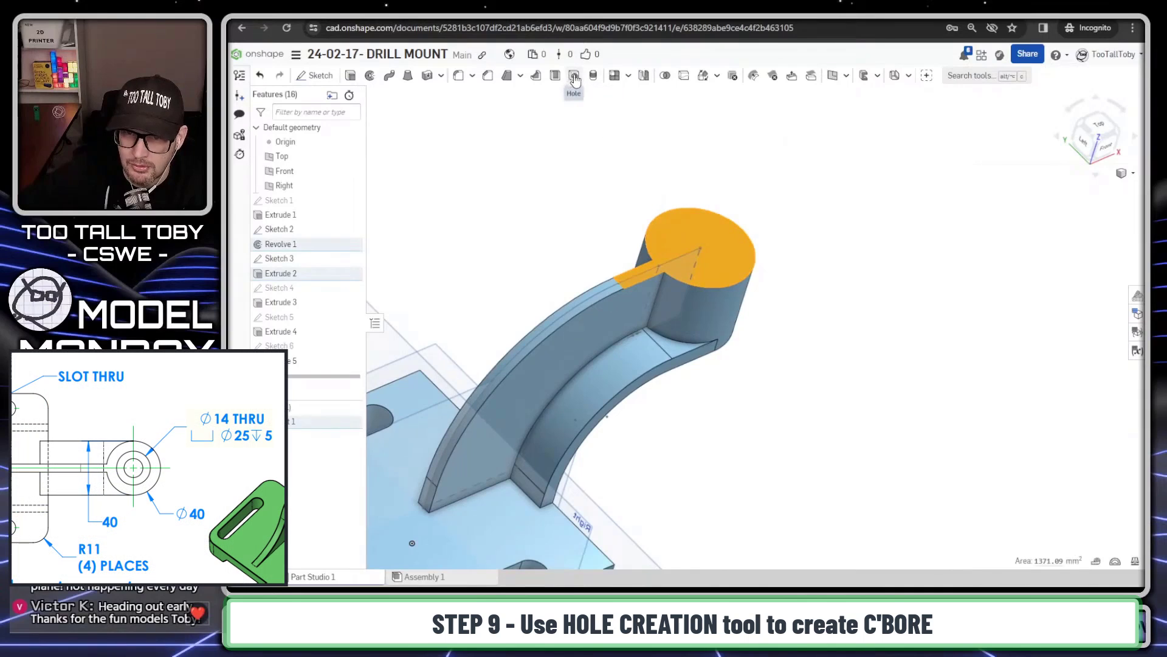
left_click(565, 166)
key("shift+h")
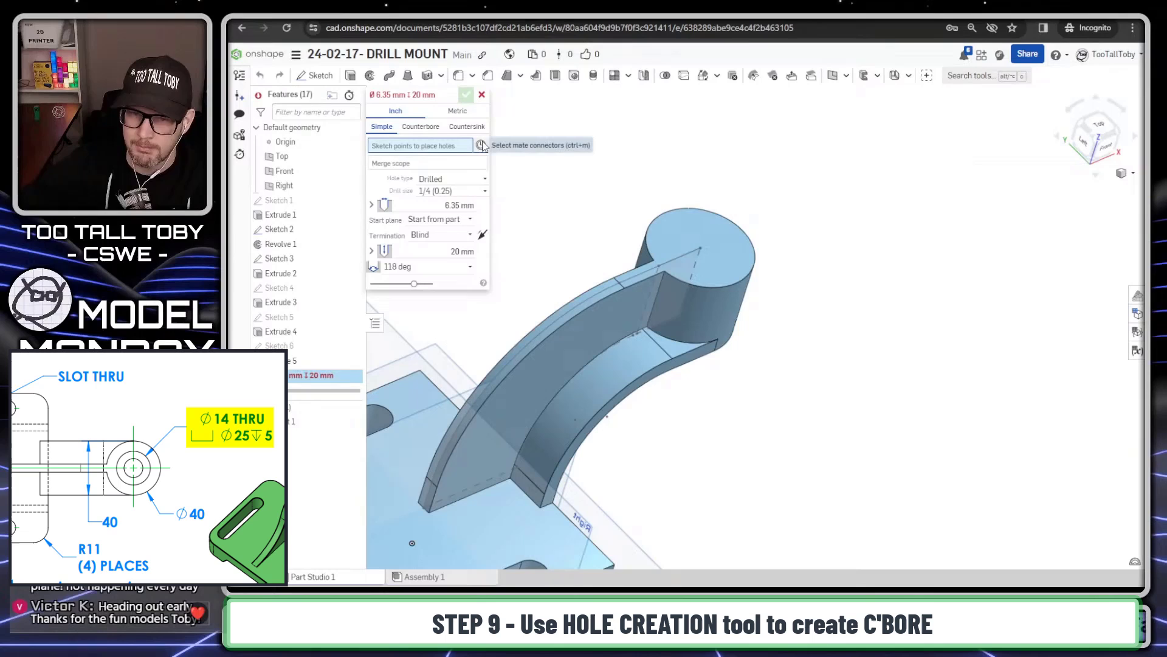
left_click(481, 145)
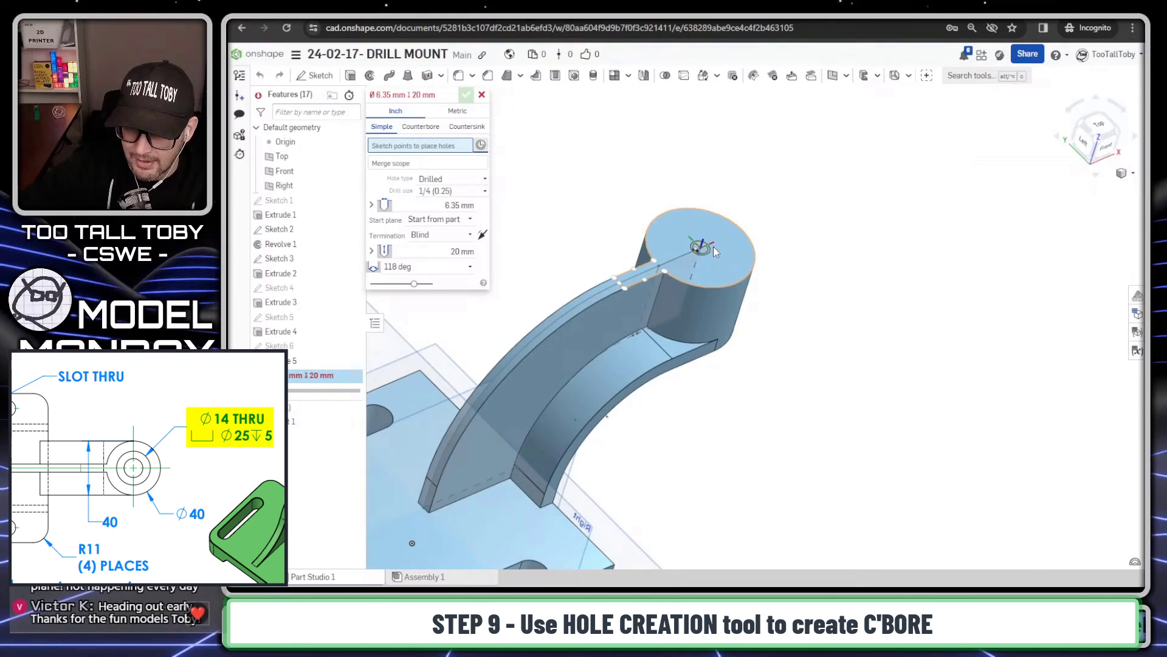
left_click(710, 247)
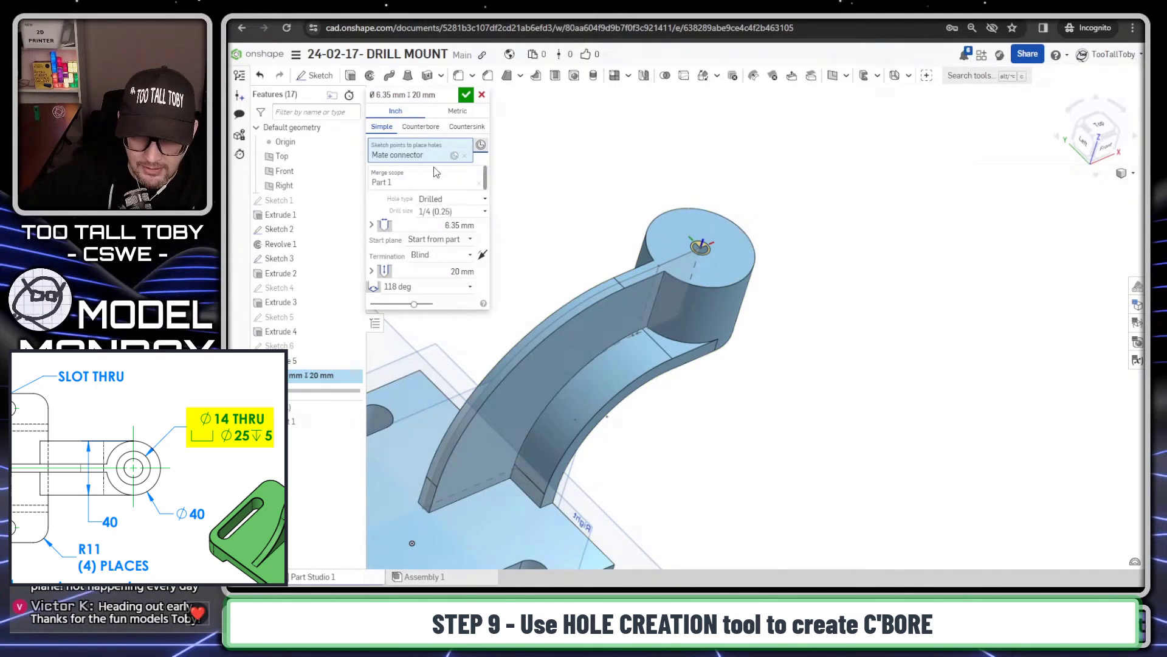
- Make it a counterbored hole: Ø25 mm counterbore 5 mm deep, Ø14 mm through all
left_click(427, 128)
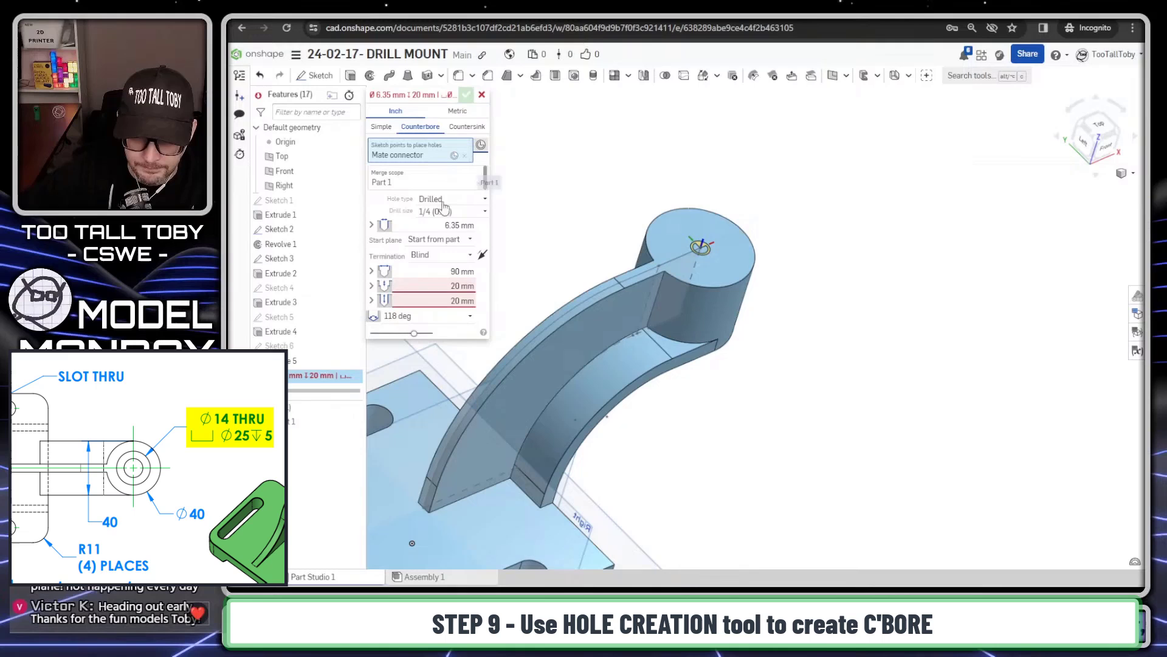
left_click(453, 270)
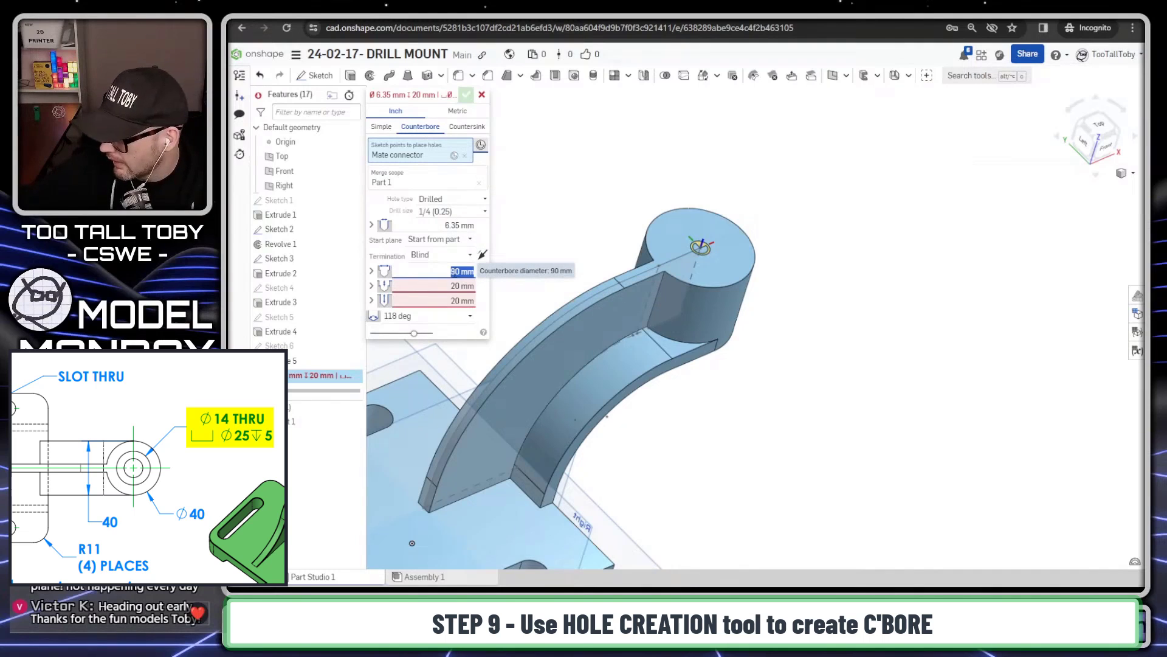
type("14")
key("Tab")
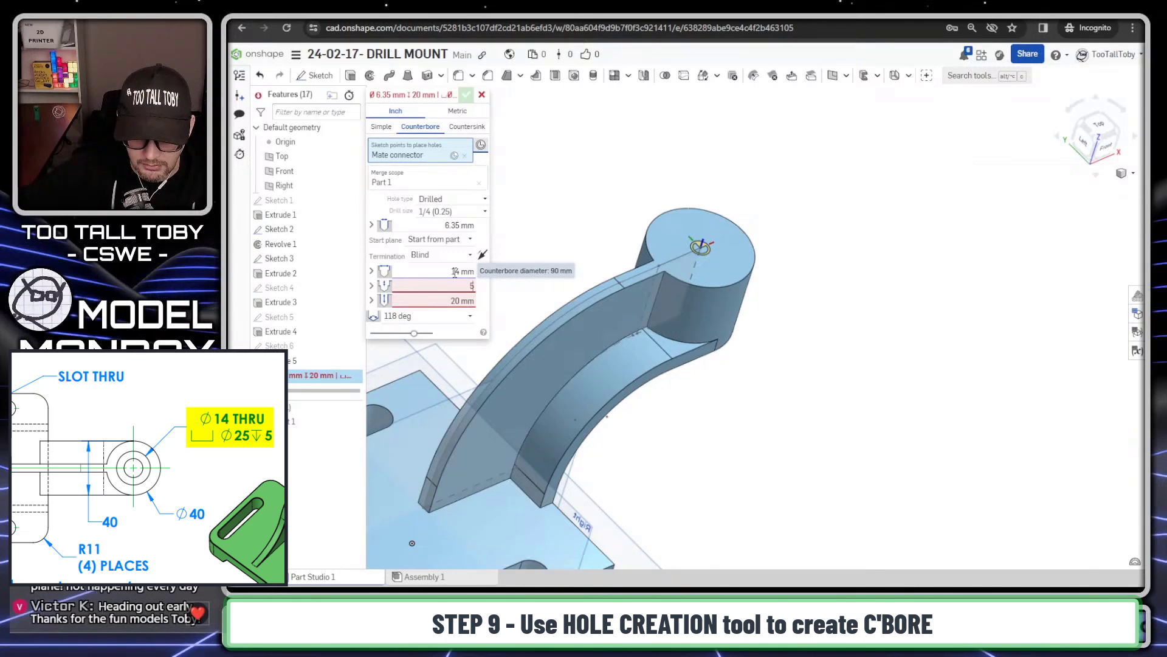
left_click(454, 271)
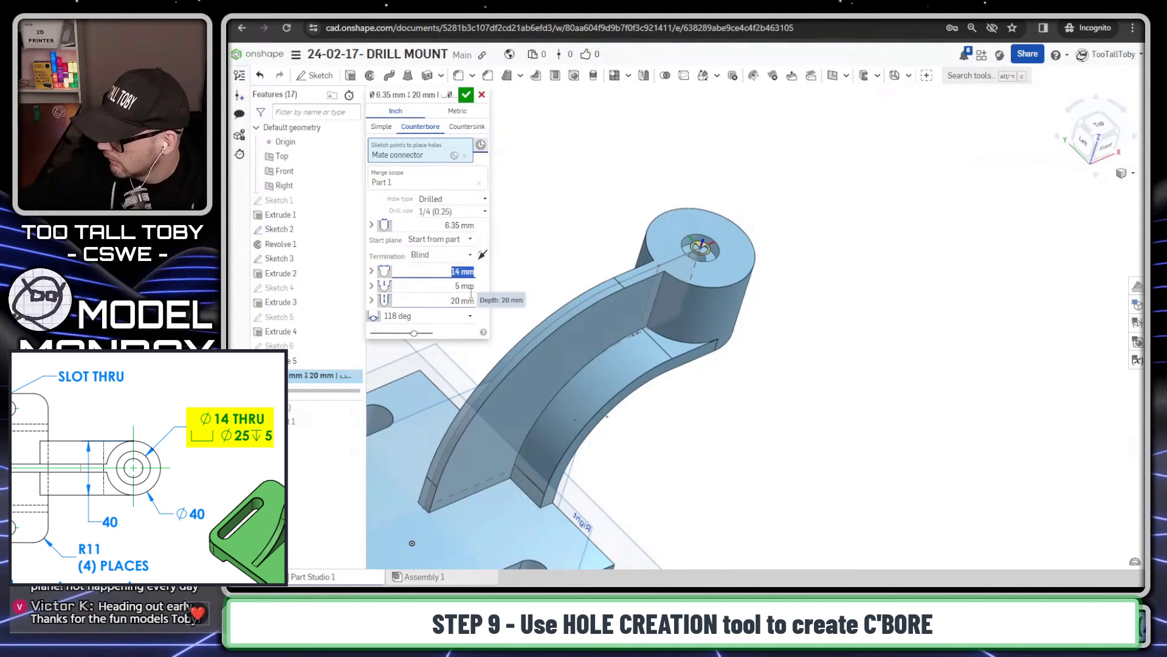
left_click(472, 296)
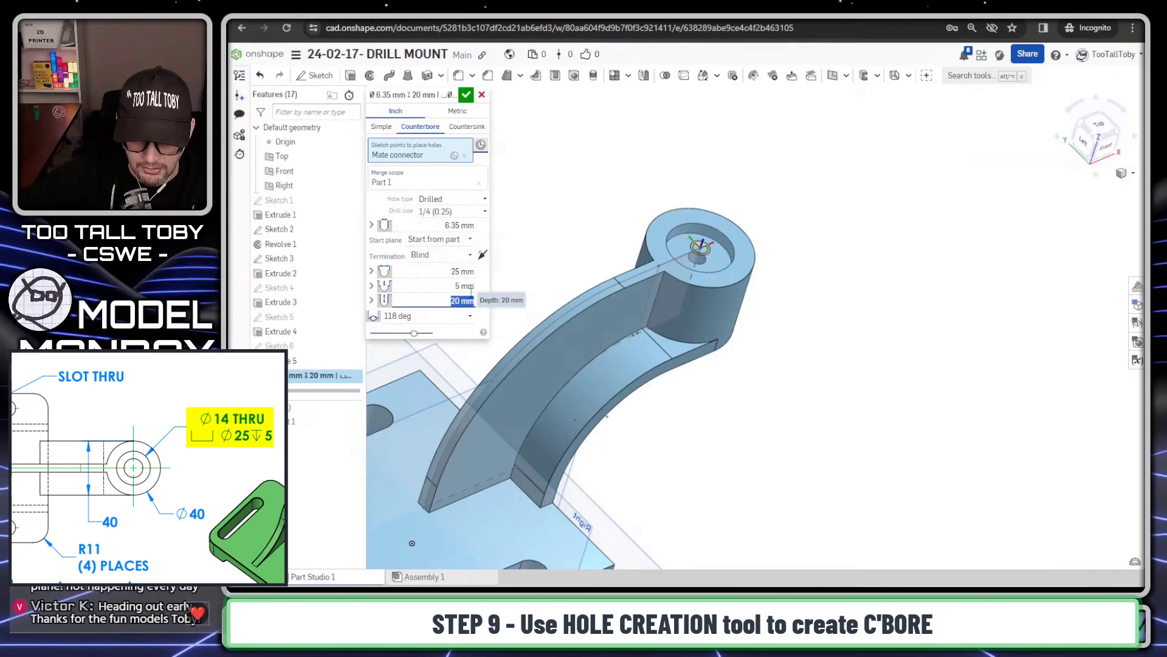
left_click(465, 254)
left_click(438, 317)
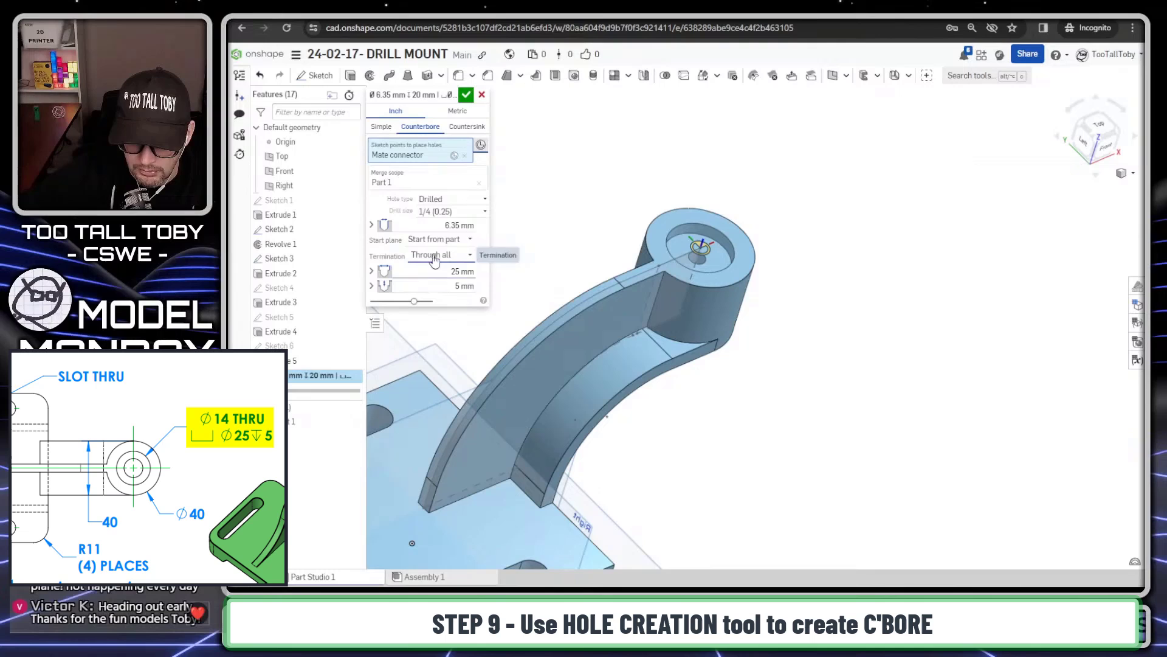
left_click(460, 225)
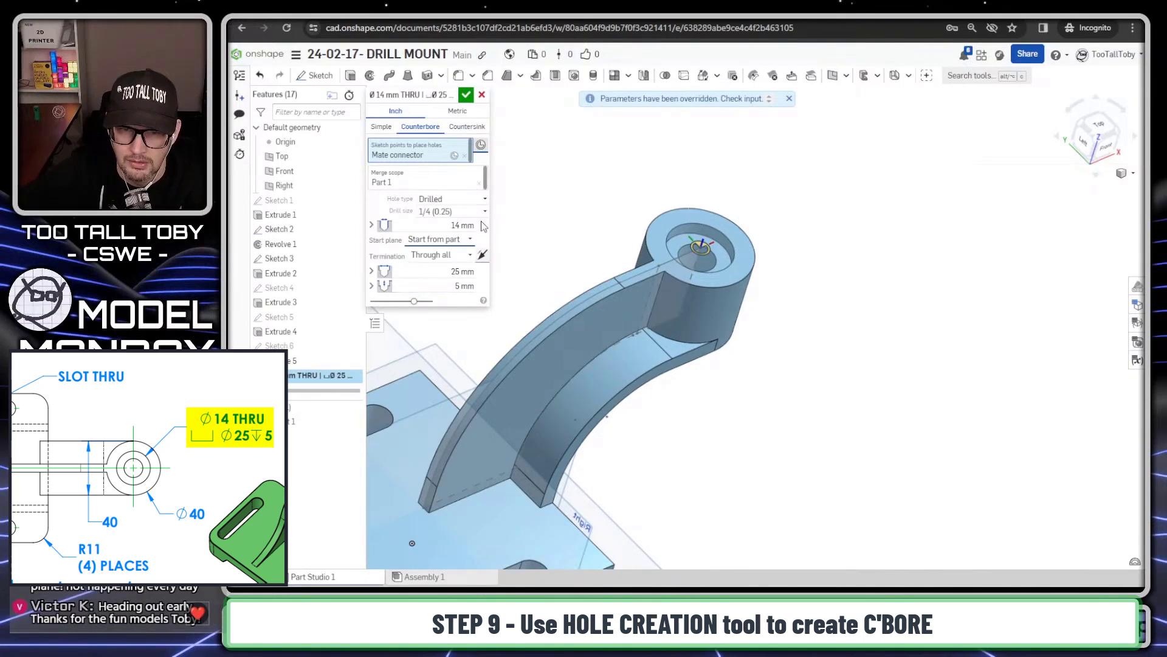
left_click(466, 94)
right_click_drag(584, 304, 538, 313)
scroll(537, 312, "down", 3)
right_click_drag(531, 371, 574, 292)
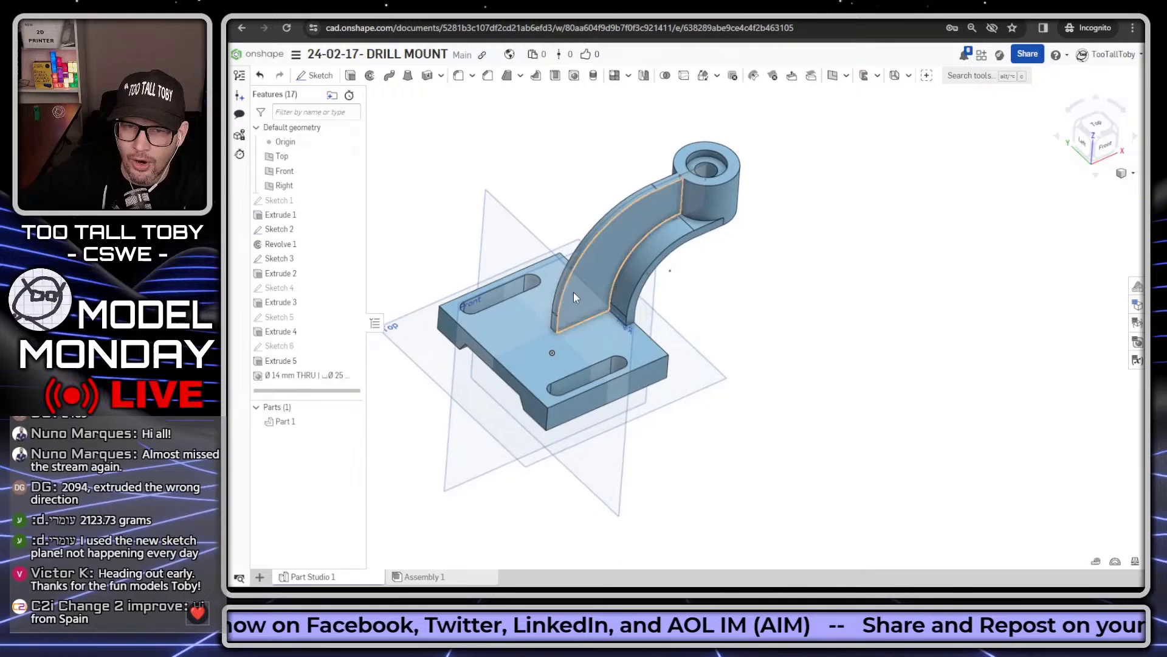
- Fillet the edge where the arm meets the base with a 42 mm radius
left_click(458, 75)
left_click(438, 191)
type("4")
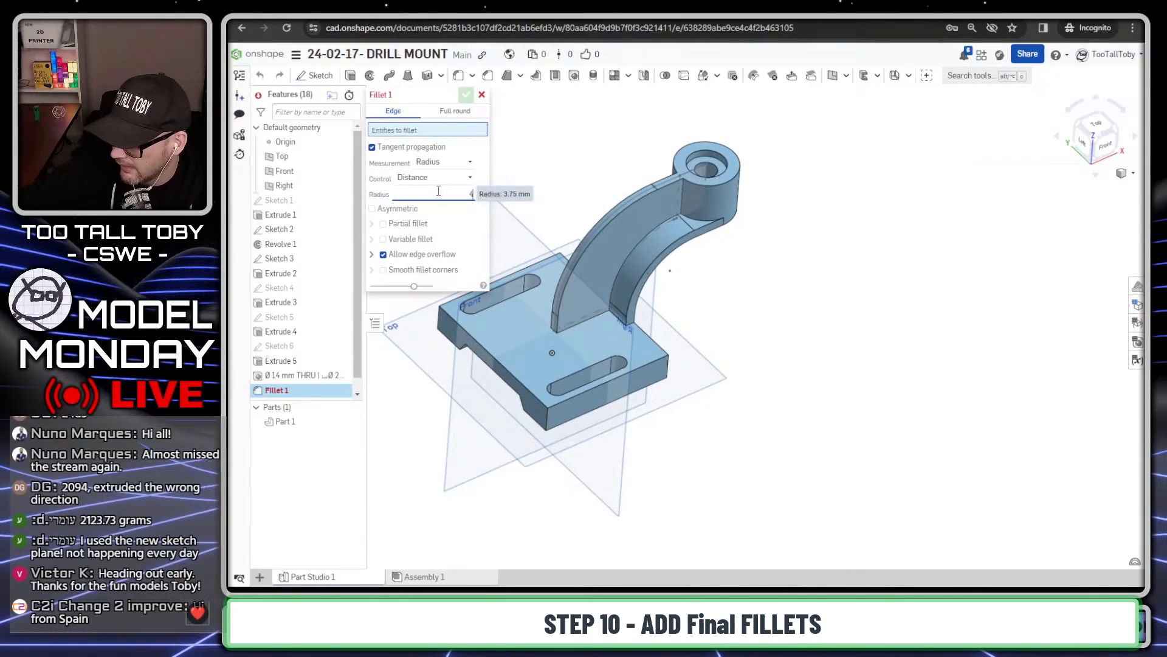
type("2")
key("Return")
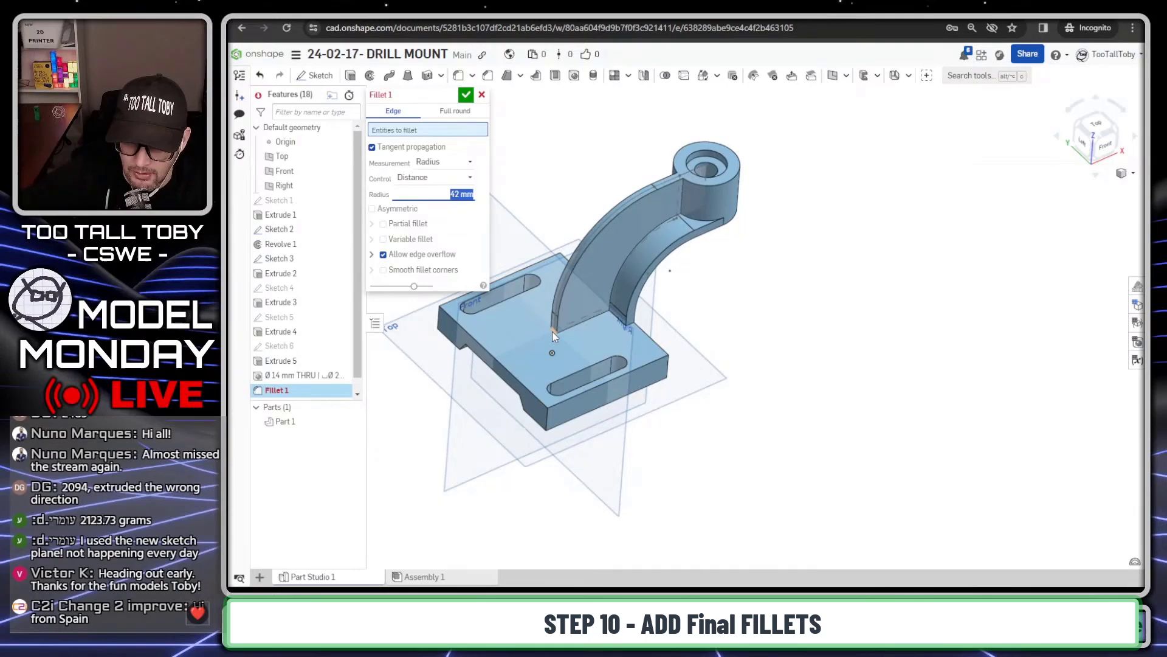
left_click(552, 331)
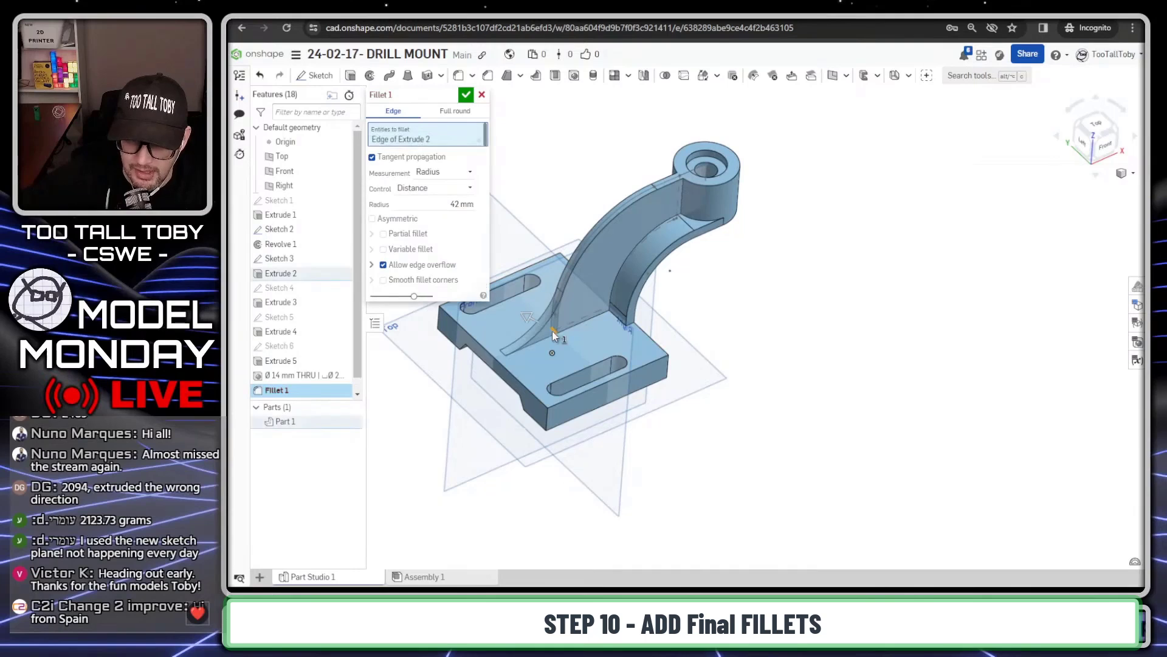
left_click(465, 94)
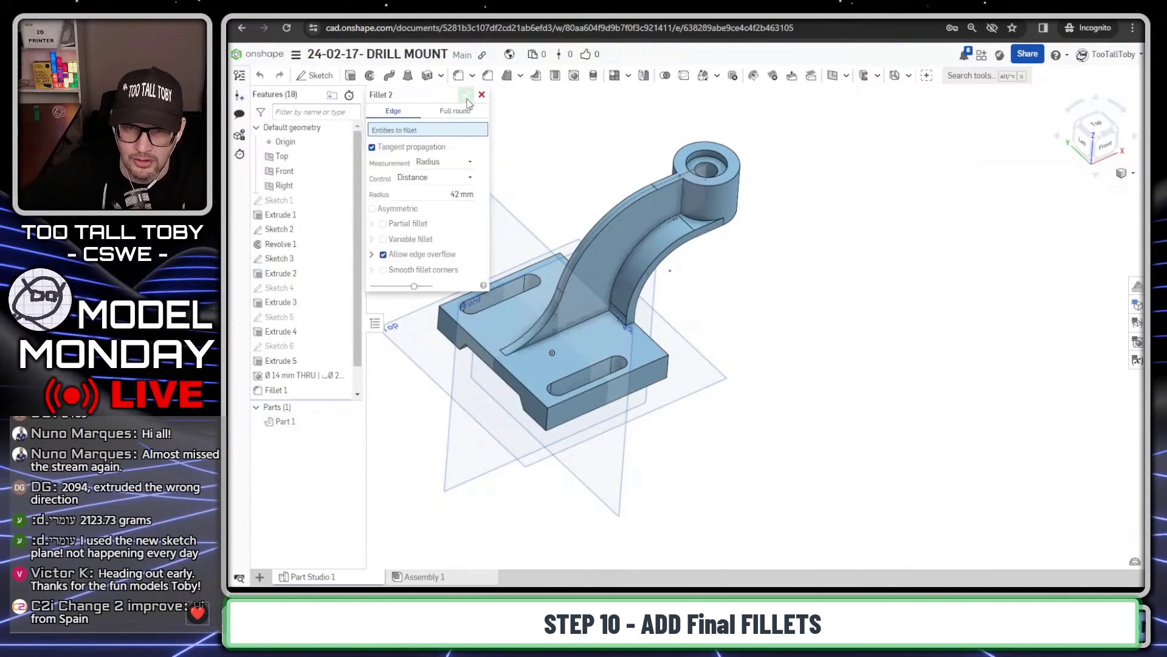
- Round the base plate's four vertical corner edges with an 11 mm fillet
left_click(445, 193)
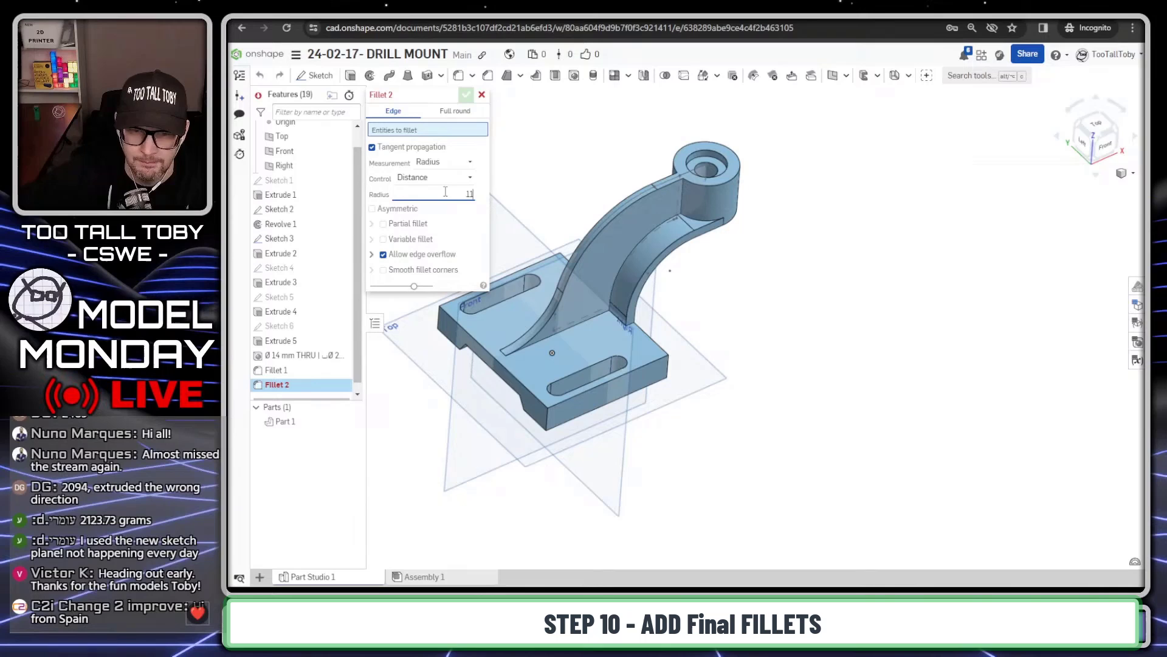
left_click(440, 323)
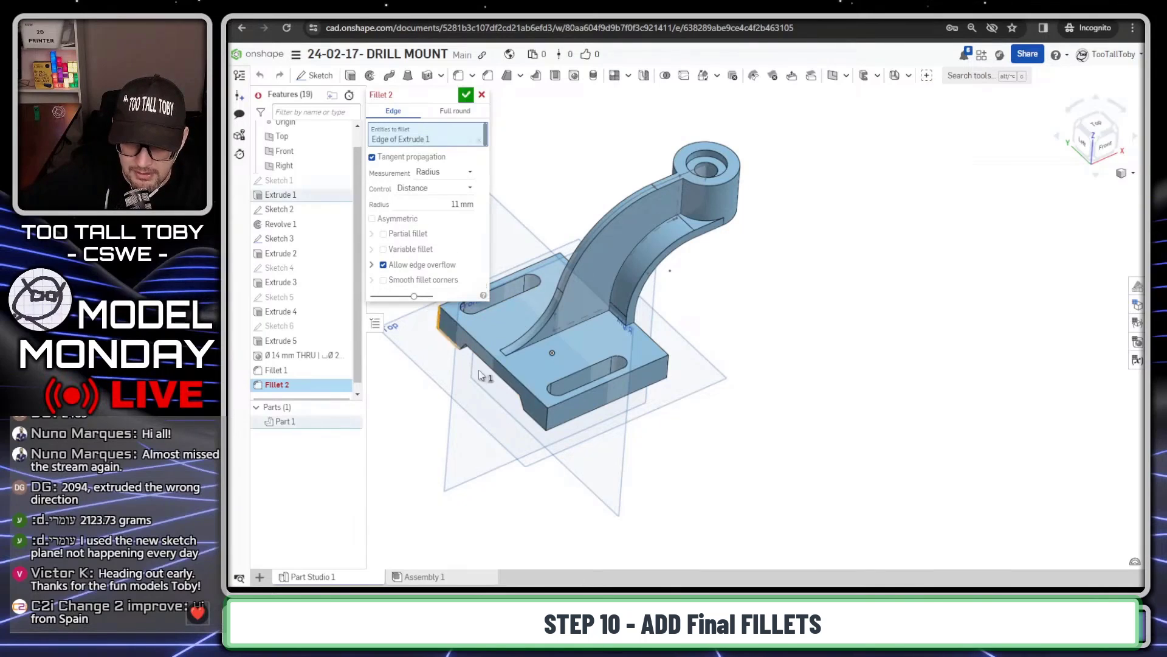
left_click(548, 421)
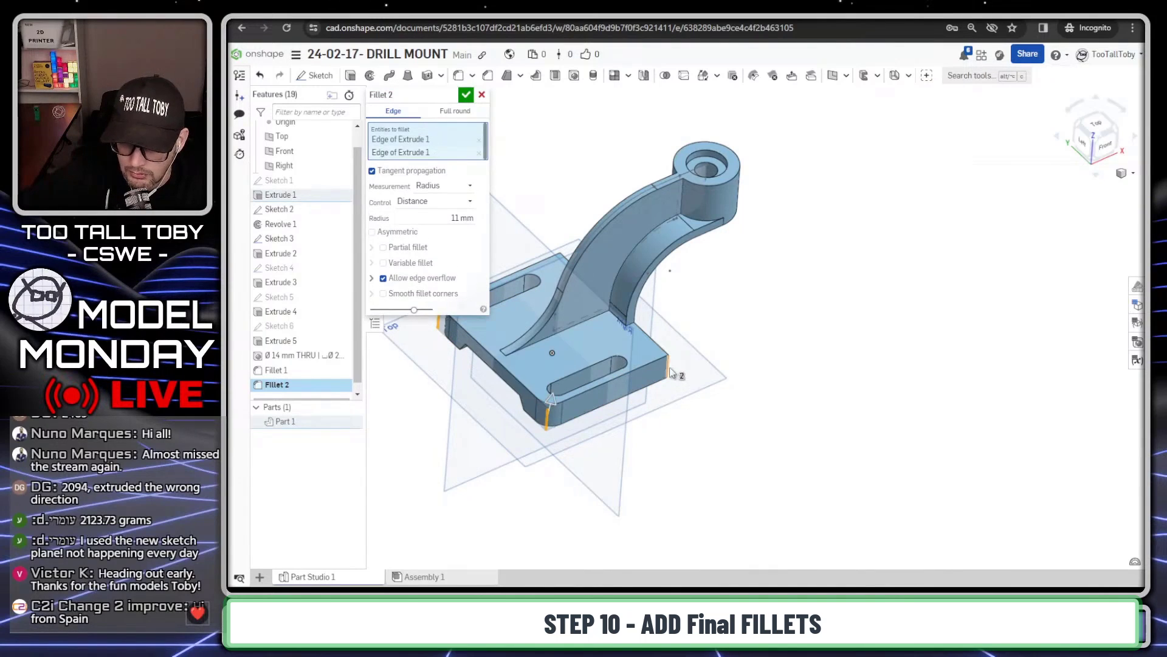
left_click(670, 372)
right_click_drag(562, 238, 534, 256)
left_click(536, 254)
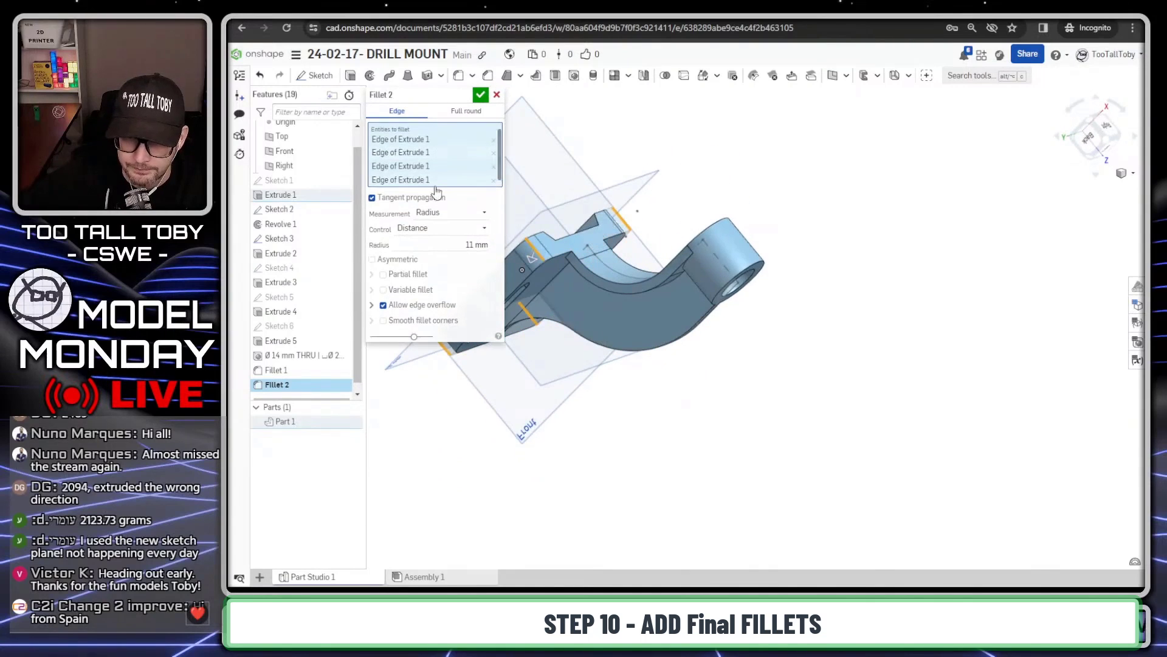
left_click(479, 94)
right_click_drag(772, 487, 658, 298)
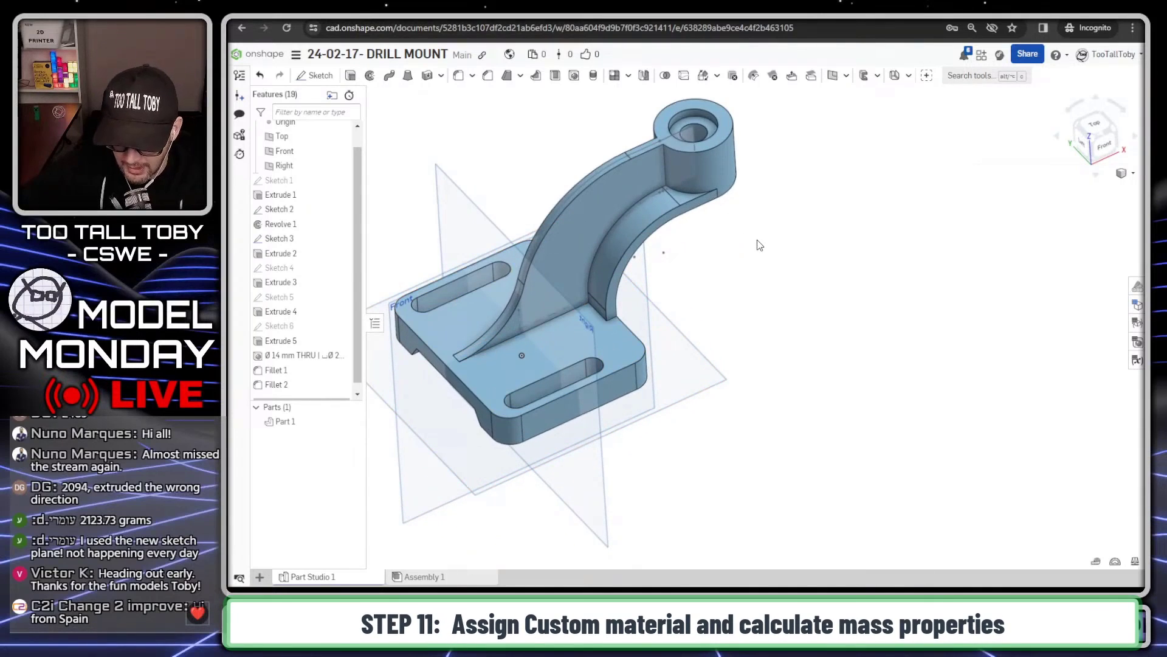
- Hide the reference planes and assign TTT-PLAIN CARBON STEEL from TTT-CUSTOM MATERIALS to Part 1
key("p")
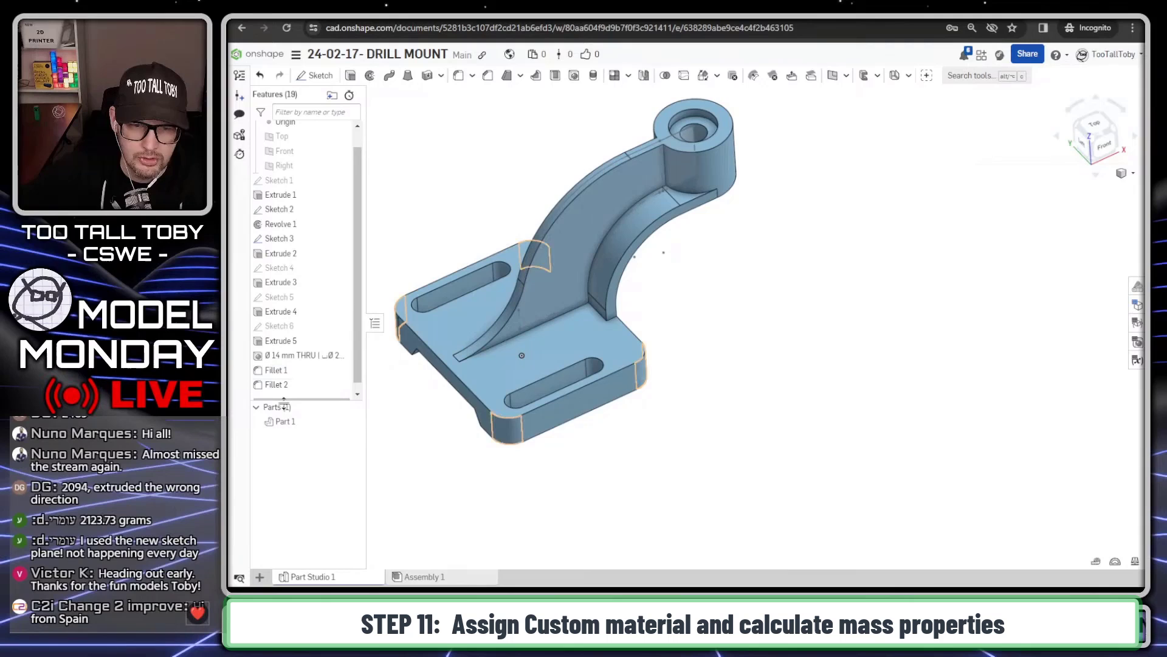
right_click(284, 423)
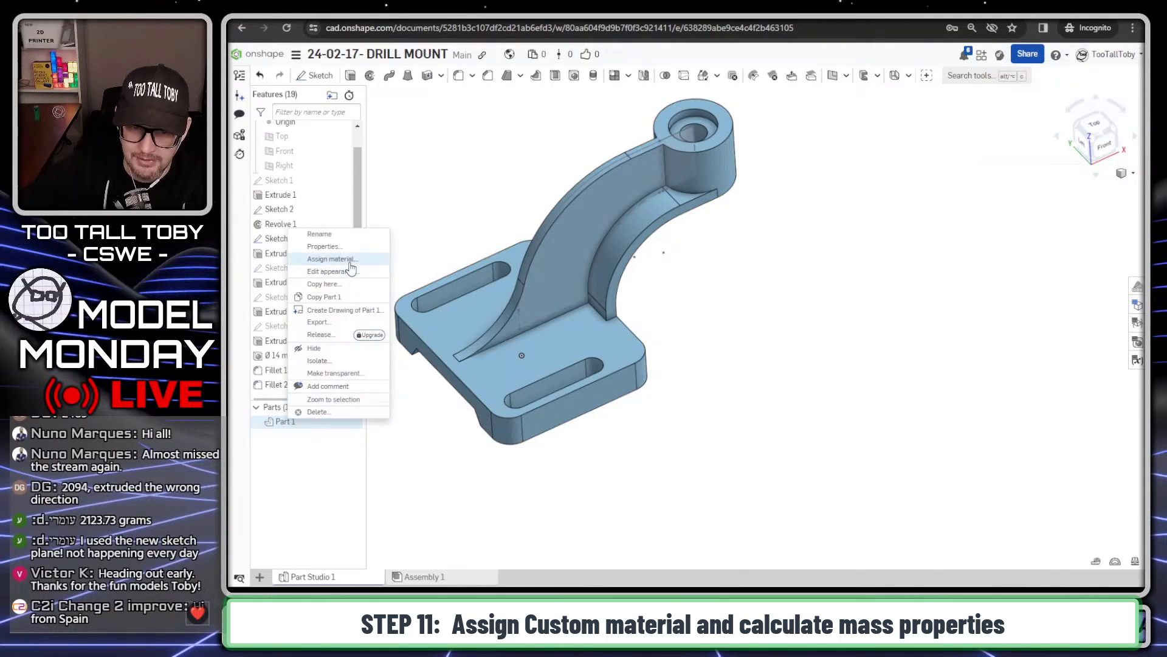
left_click(332, 259)
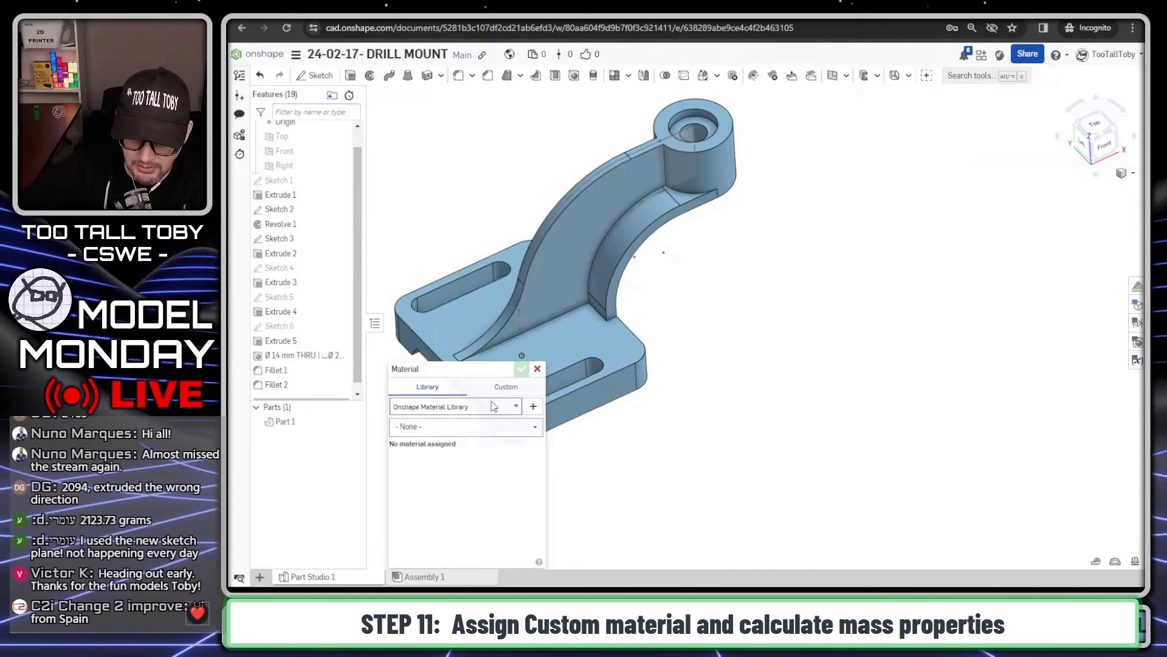
left_click(497, 404)
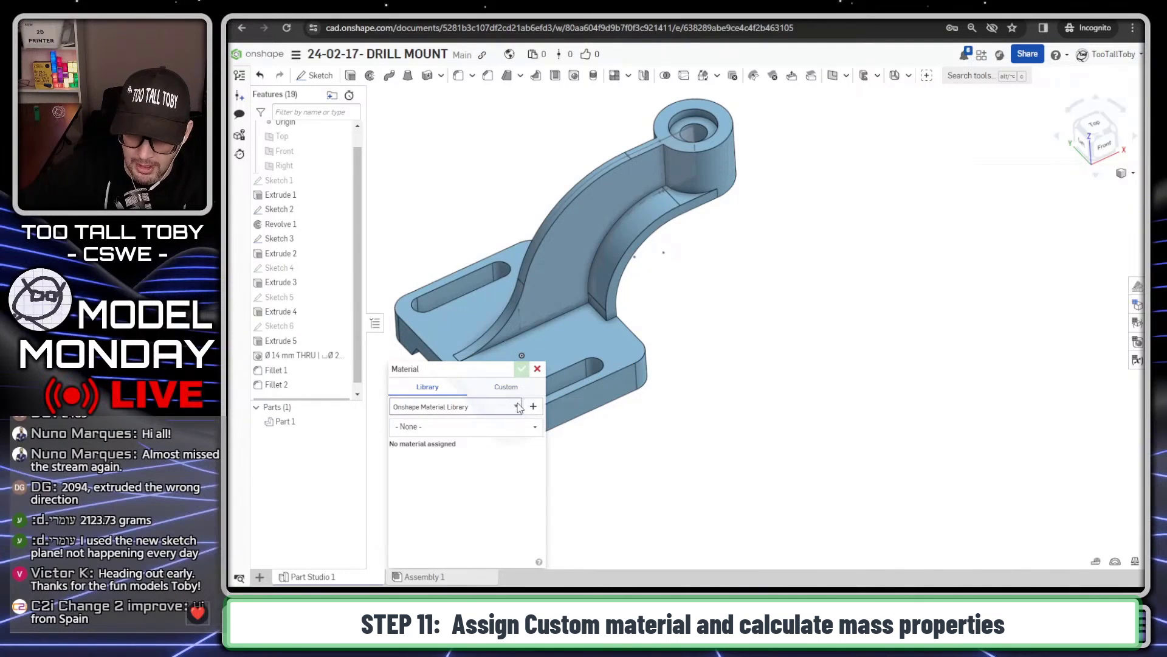
left_click(456, 427)
left_click(481, 433)
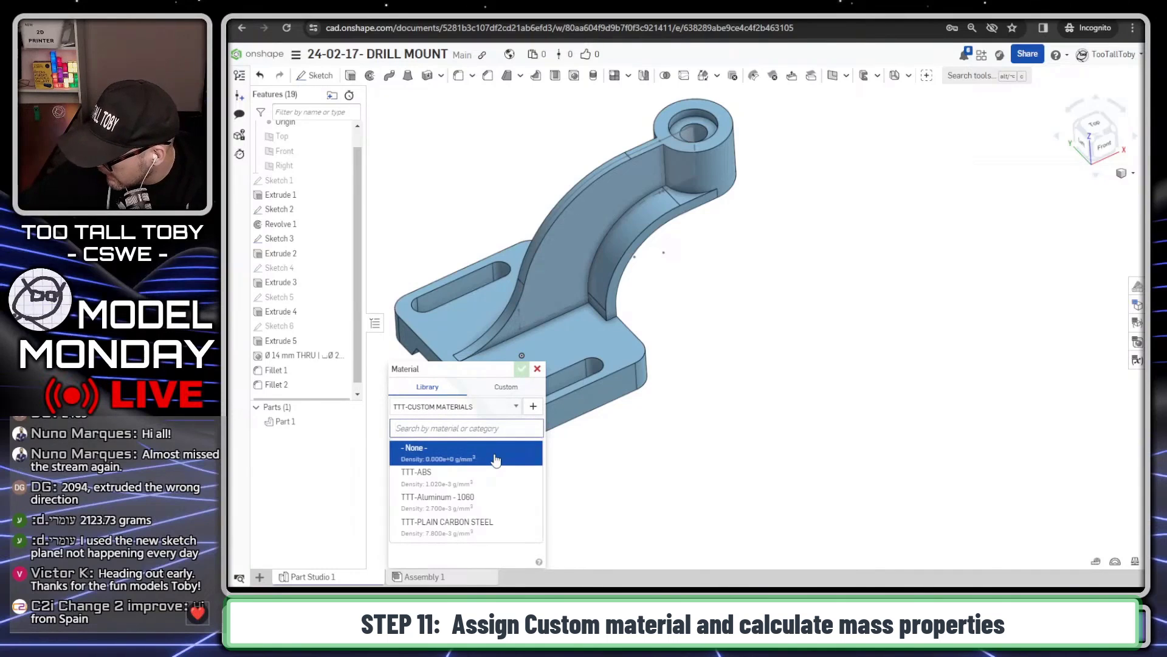
left_click(474, 525)
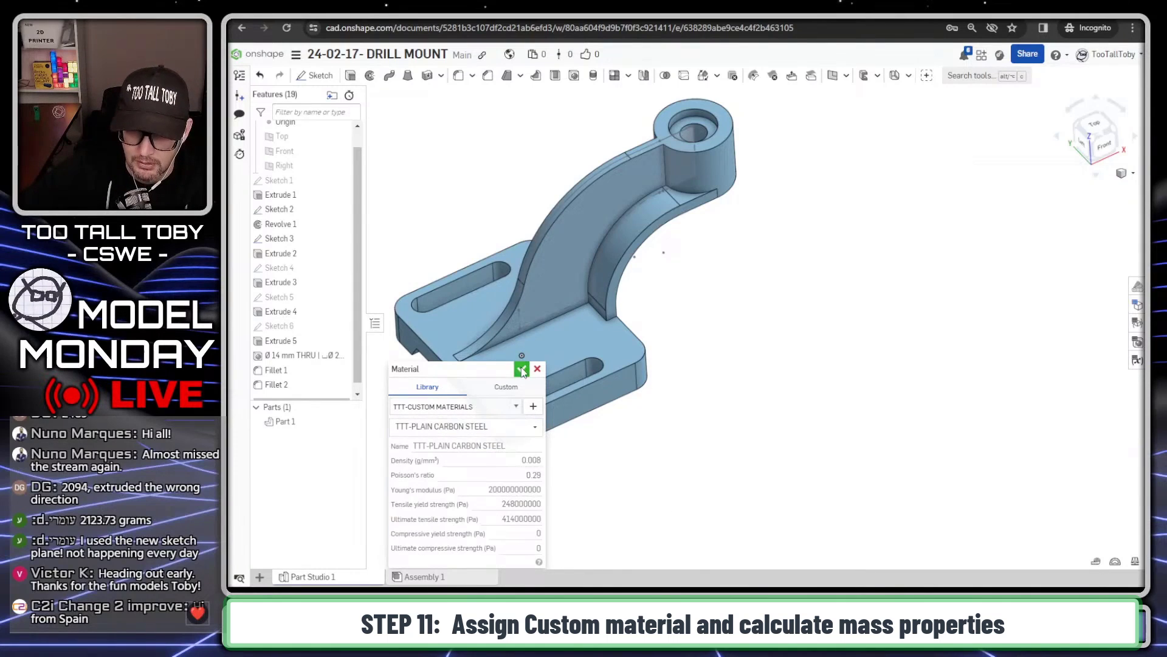
left_click(521, 368)
- Check Part 1's mass properties, which read 1490 g
left_click(1134, 560)
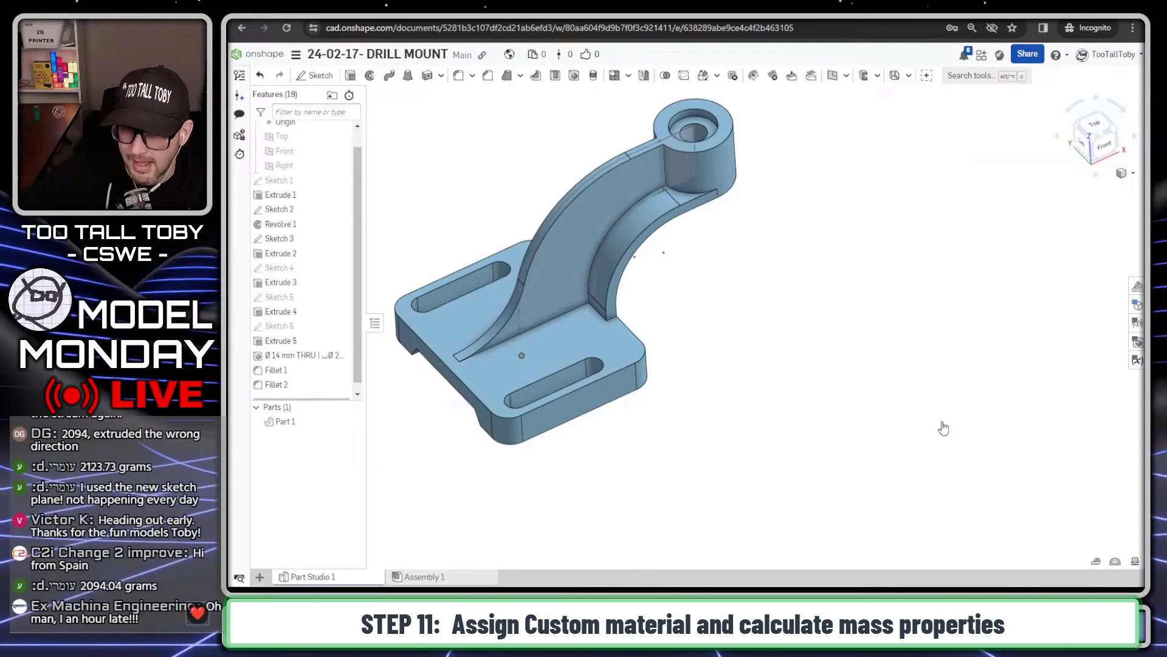
left_click(634, 219)
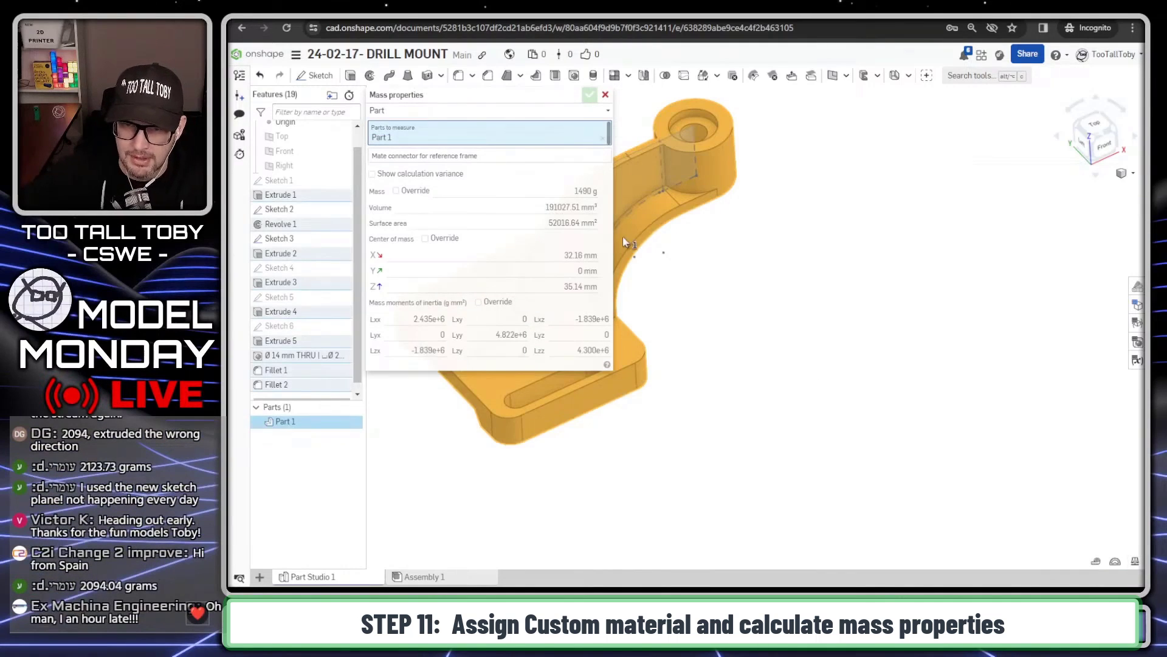
left_click_drag(604, 194, 545, 164)
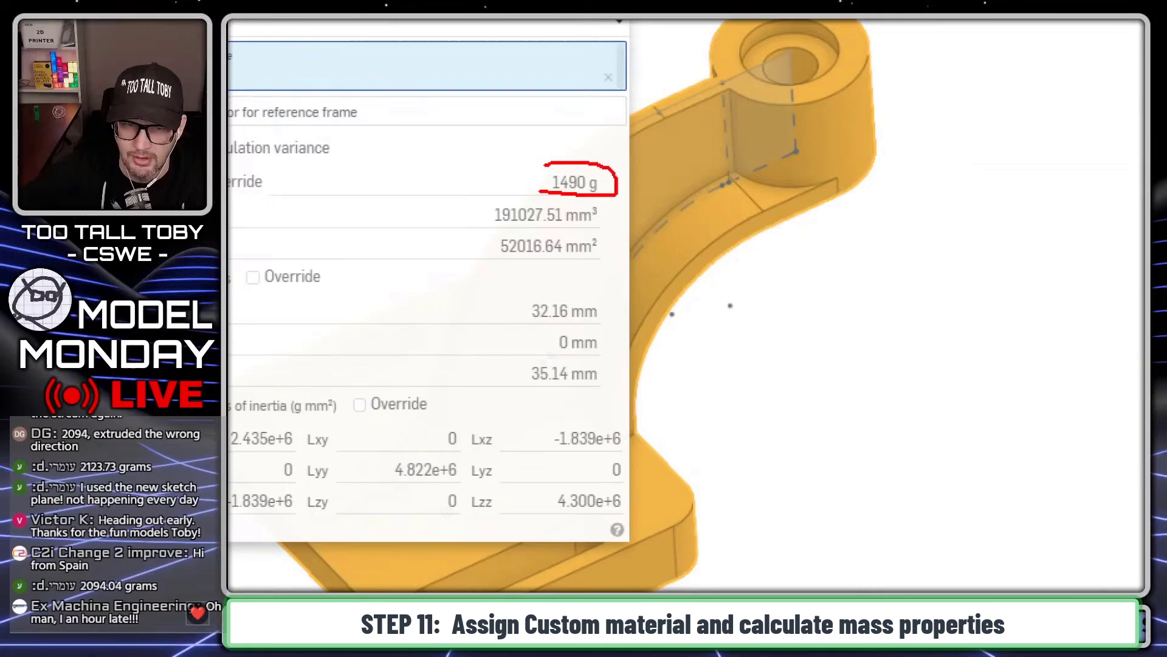
key("Escape")
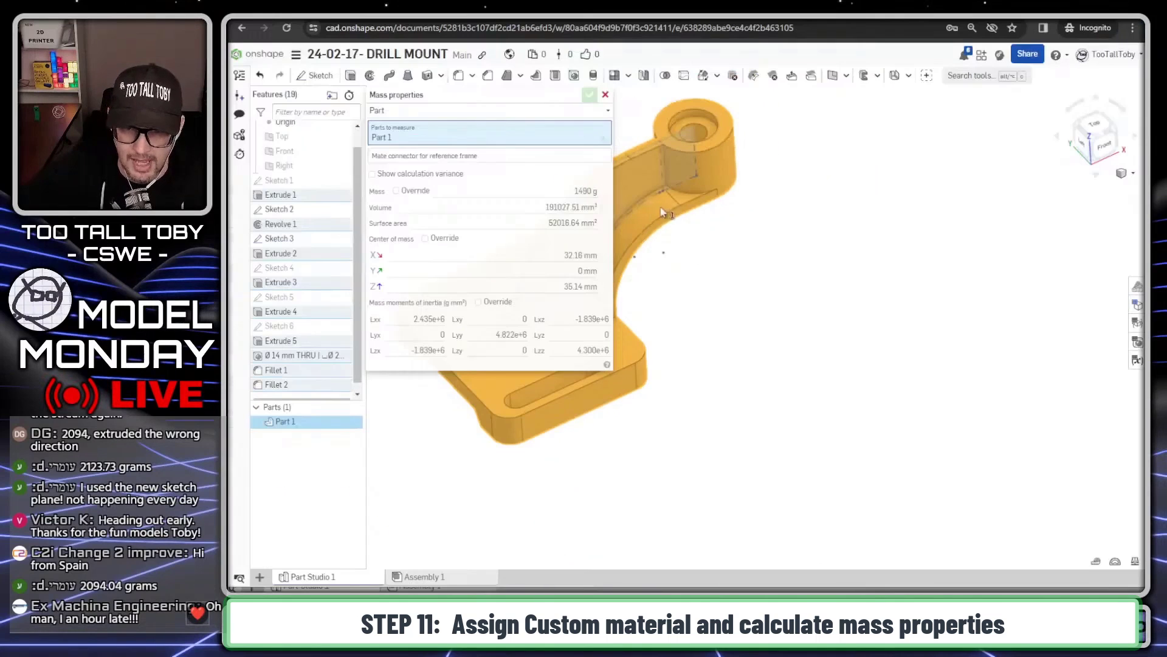
left_click(605, 96)
left_click(852, 264)
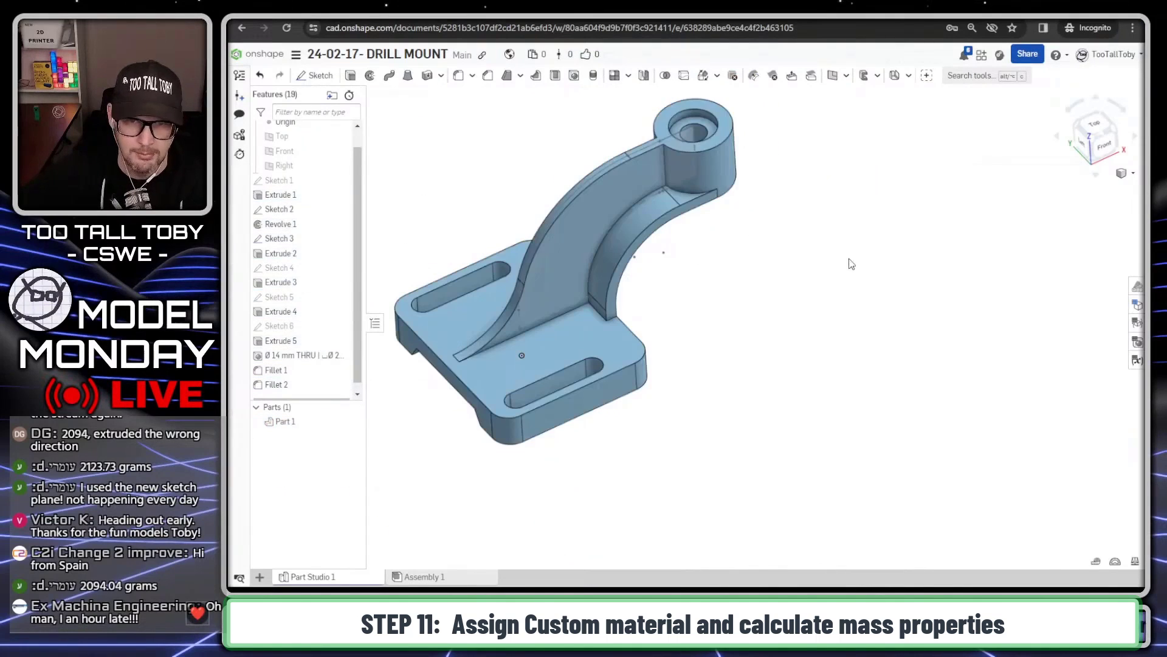
- Switch back to the PowerPoint slide showing the drill mount drawing
key("alt+Tab")
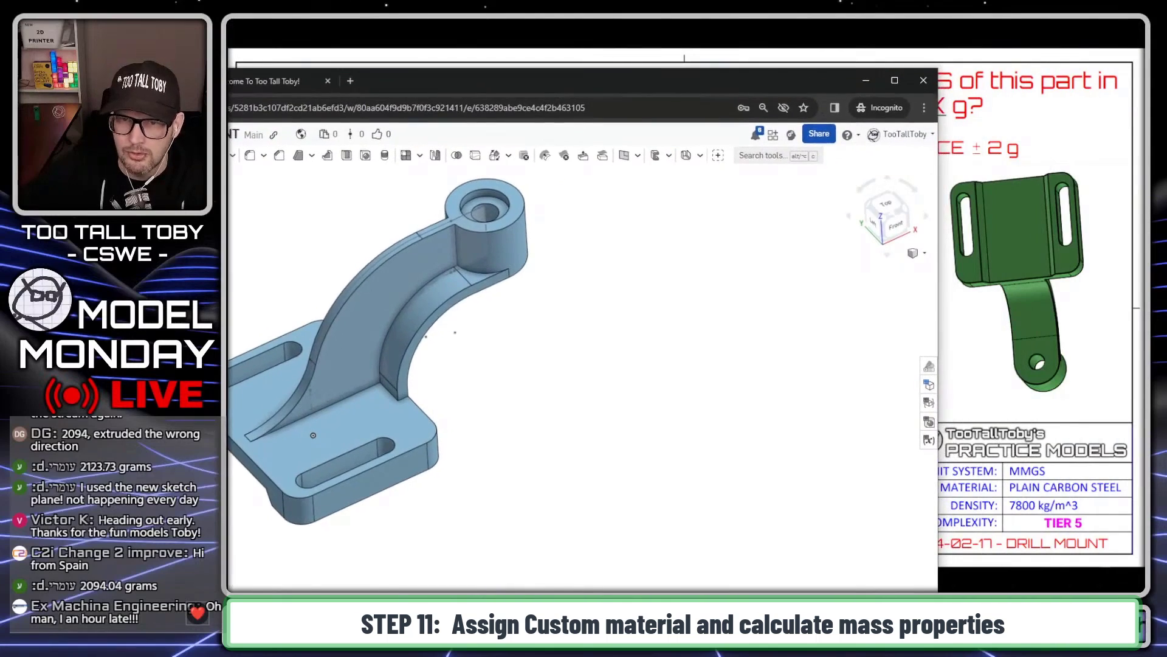